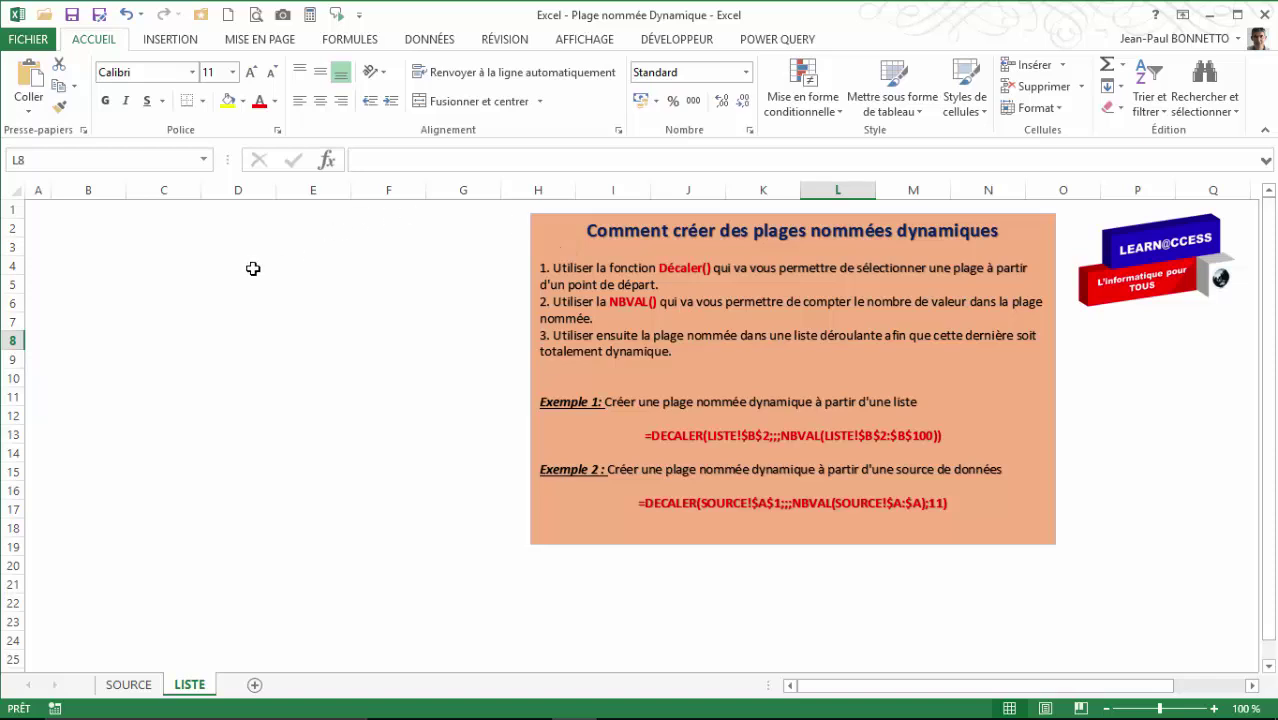
Step: Review the client entries in cells C2 to C10 of the SOURCE sheet
{"action": "left_click", "coordinate": [250, 265]}
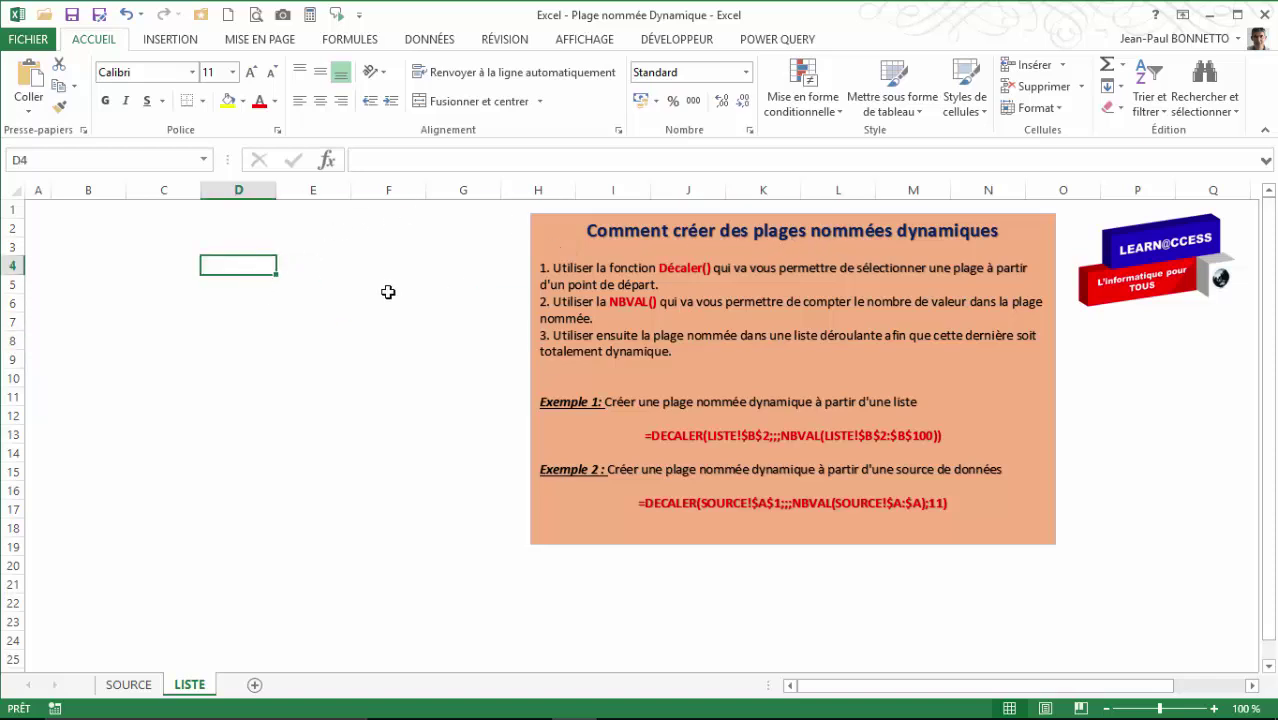
{"action": "left_click", "coordinate": [304, 216]}
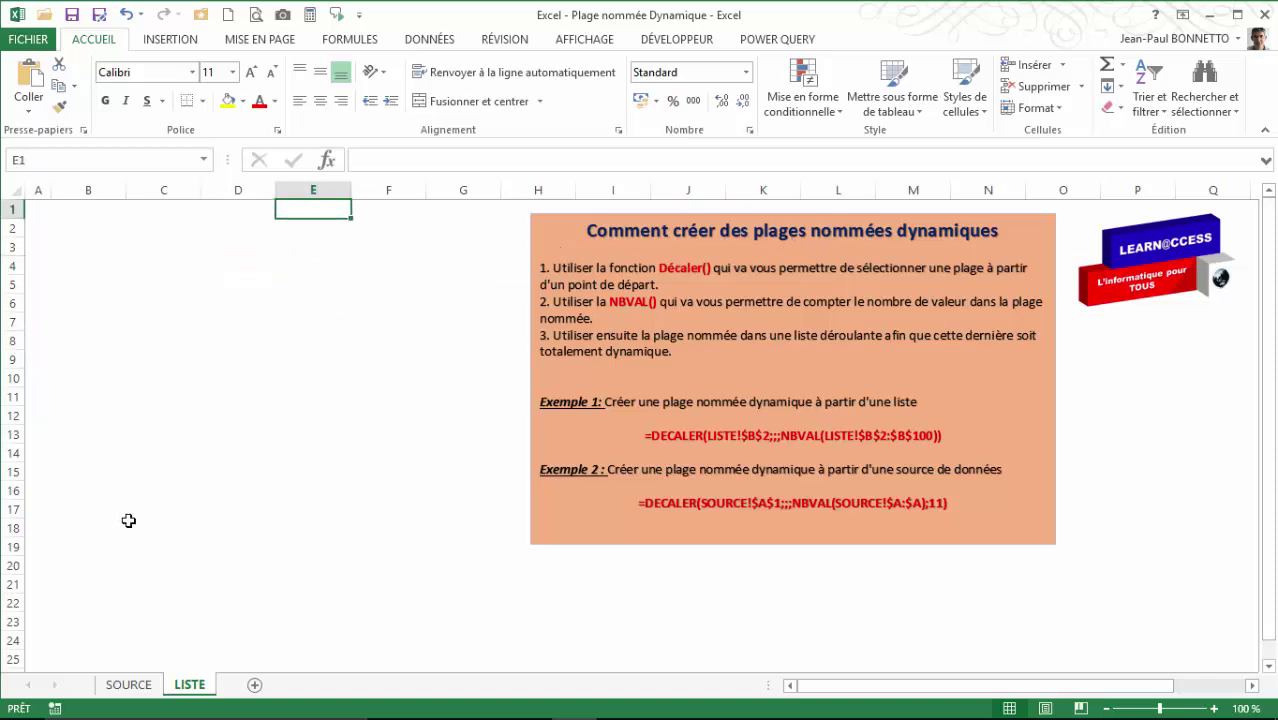
{"action": "left_click", "coordinate": [130, 685]}
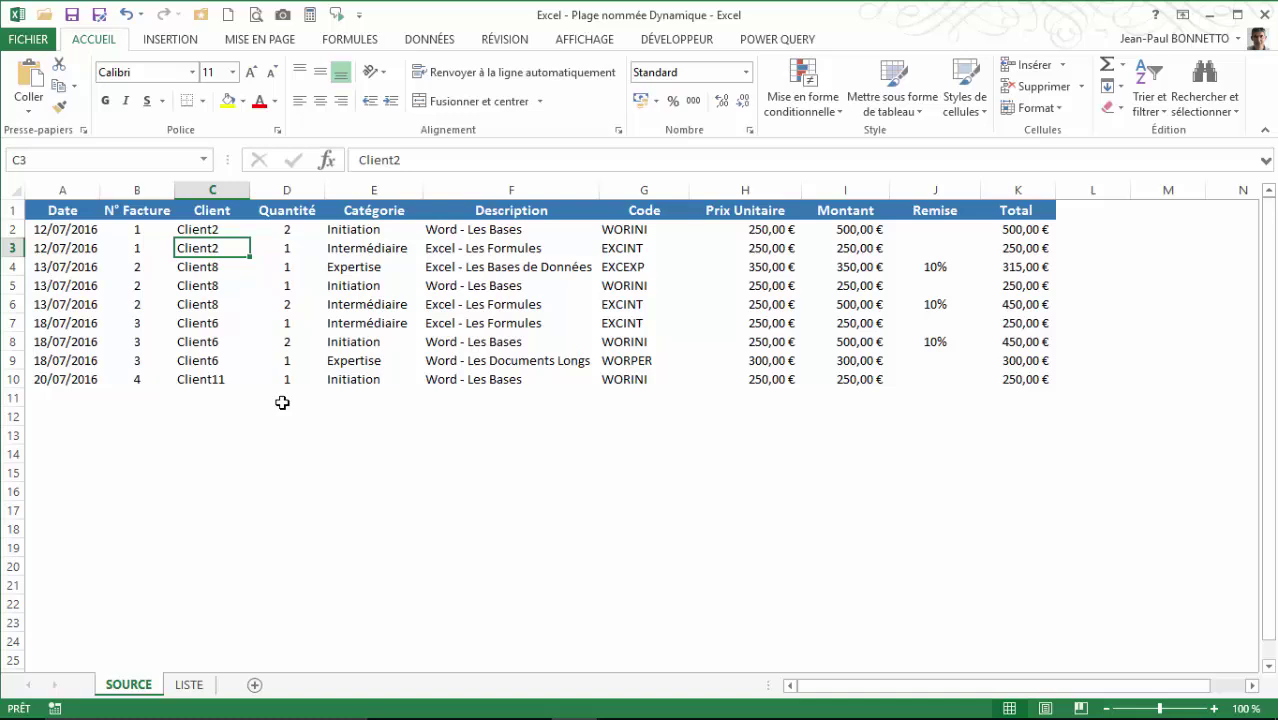
{"action": "left_click", "coordinate": [201, 224]}
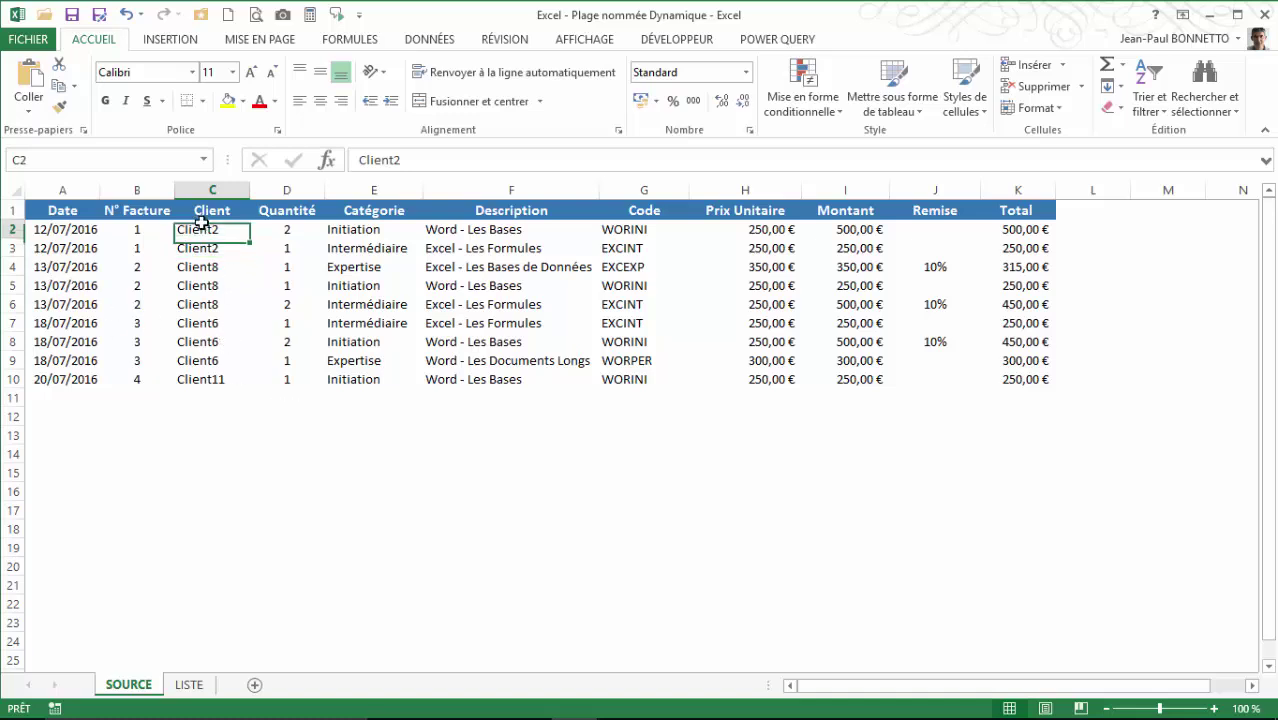
{"action": "left_click_drag", "start_coordinate": [201, 224], "coordinate": [215, 375]}
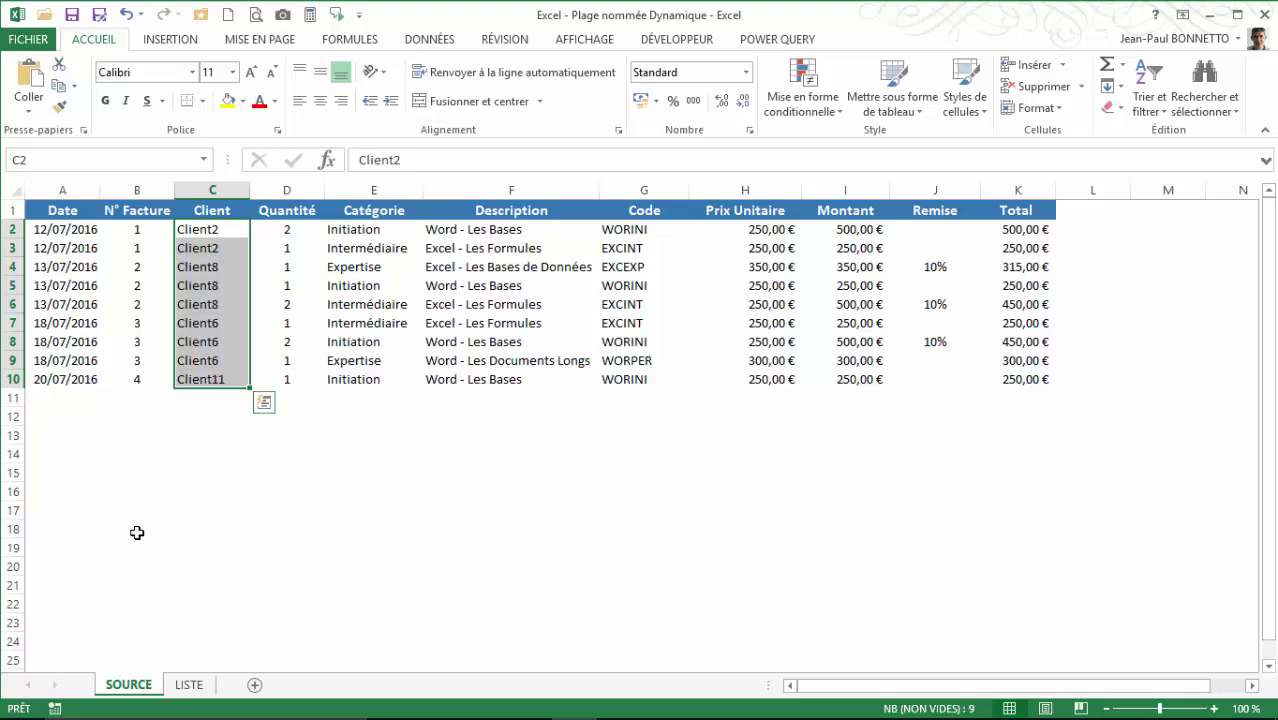
Step: Enter the heading "Mes Clients" in cell B1 of the LISTE sheet
{"action": "left_click", "coordinate": [198, 686]}
{"action": "left_click", "coordinate": [99, 213]}
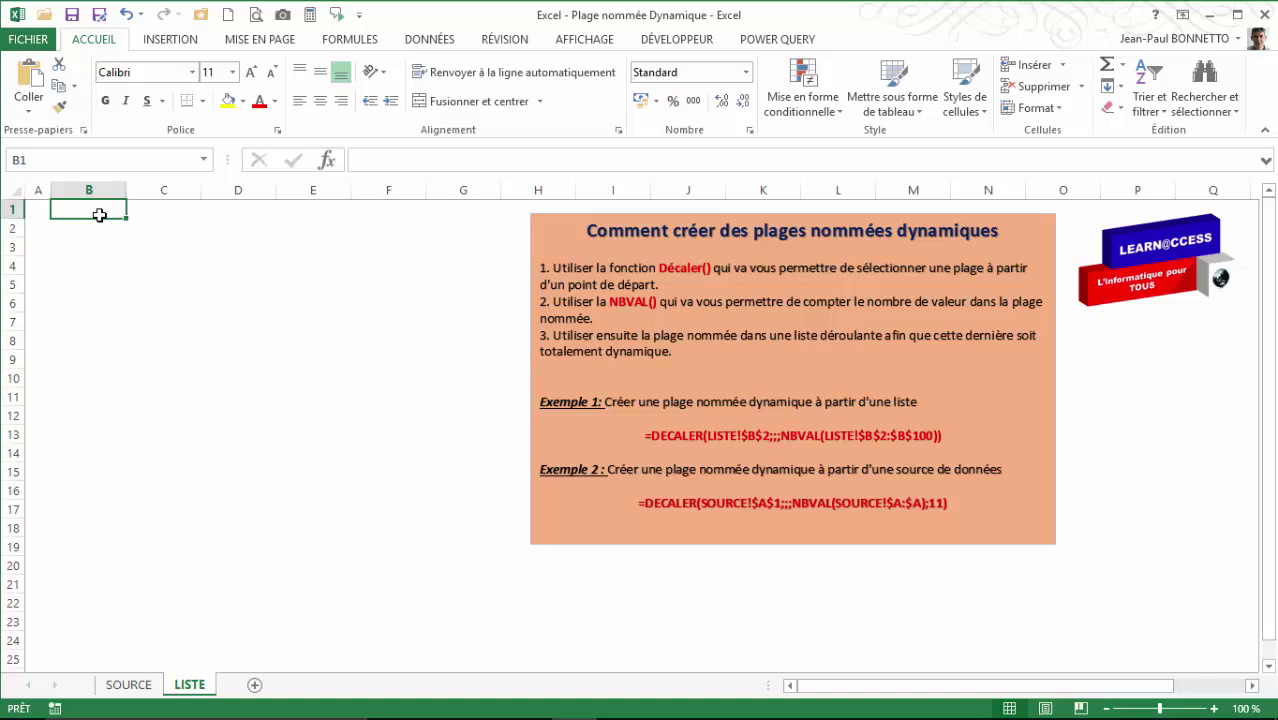
{"action": "type", "text": "Mes Client"}
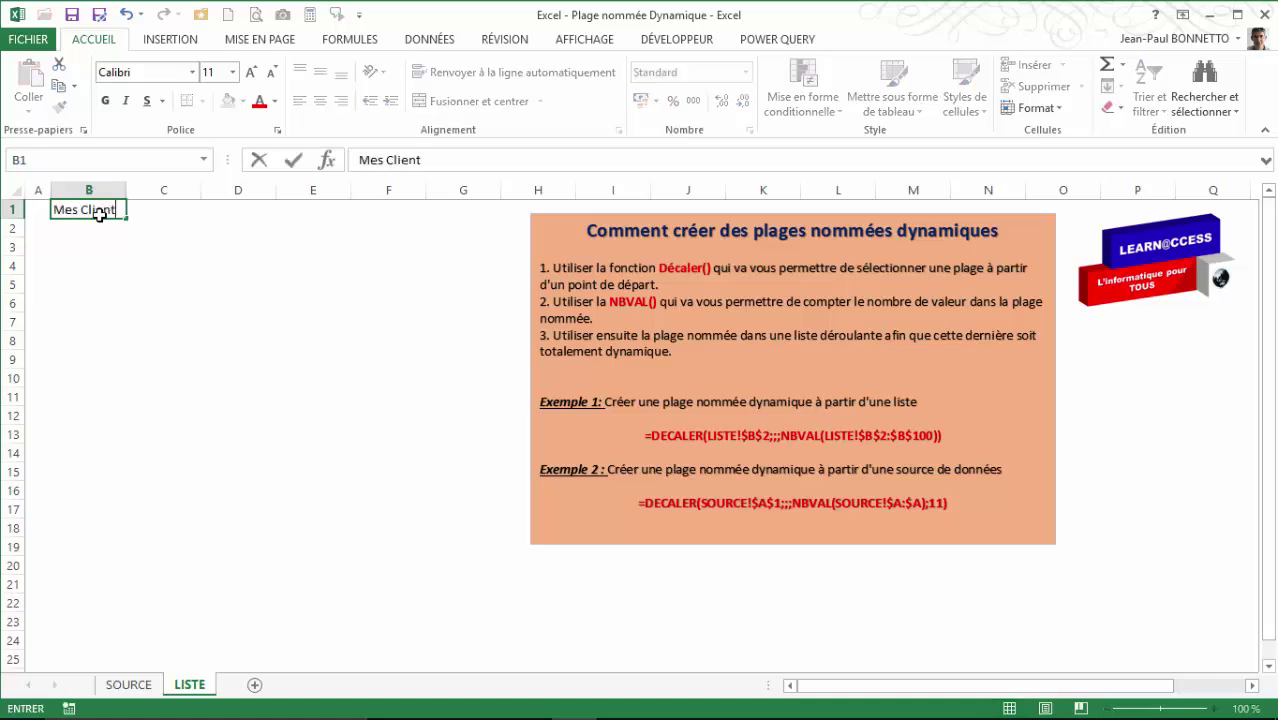
{"action": "type", "text": "s"}
{"action": "key", "text": "Return"}
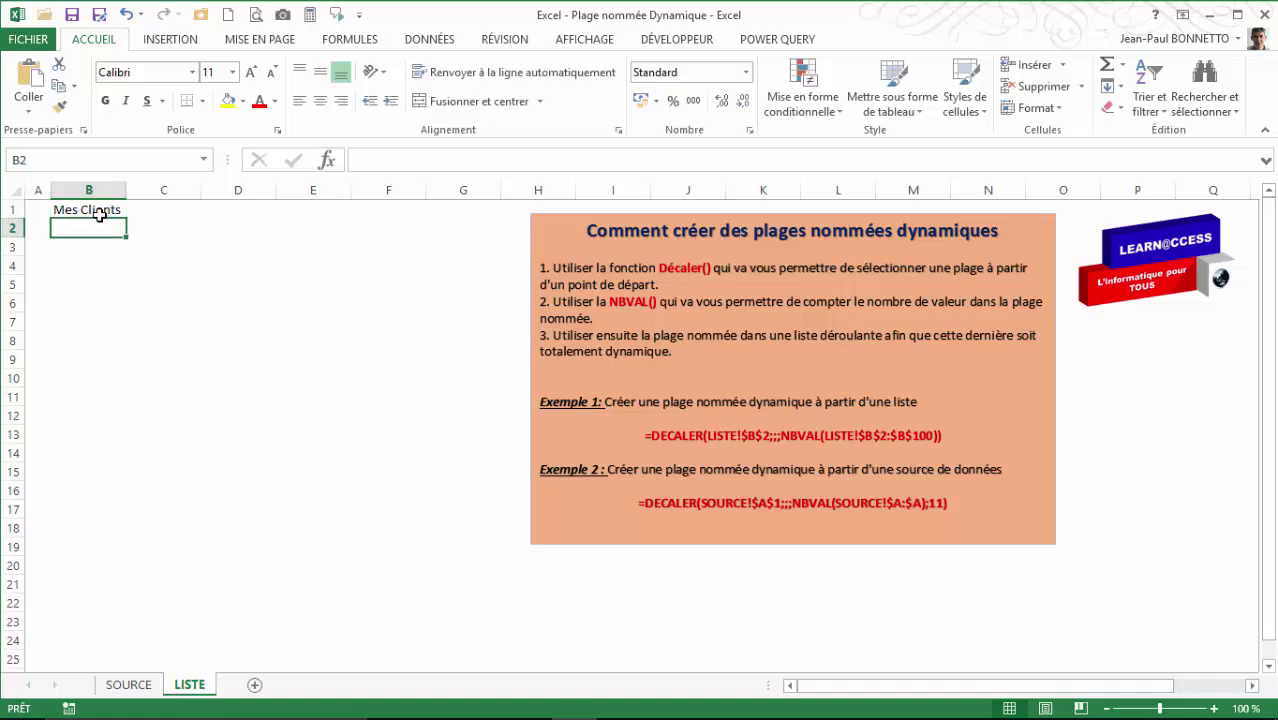
Step: Enter Client1 in cell B2 and fill the series down to Client9 in B10
{"action": "type", "text": "Cl"}
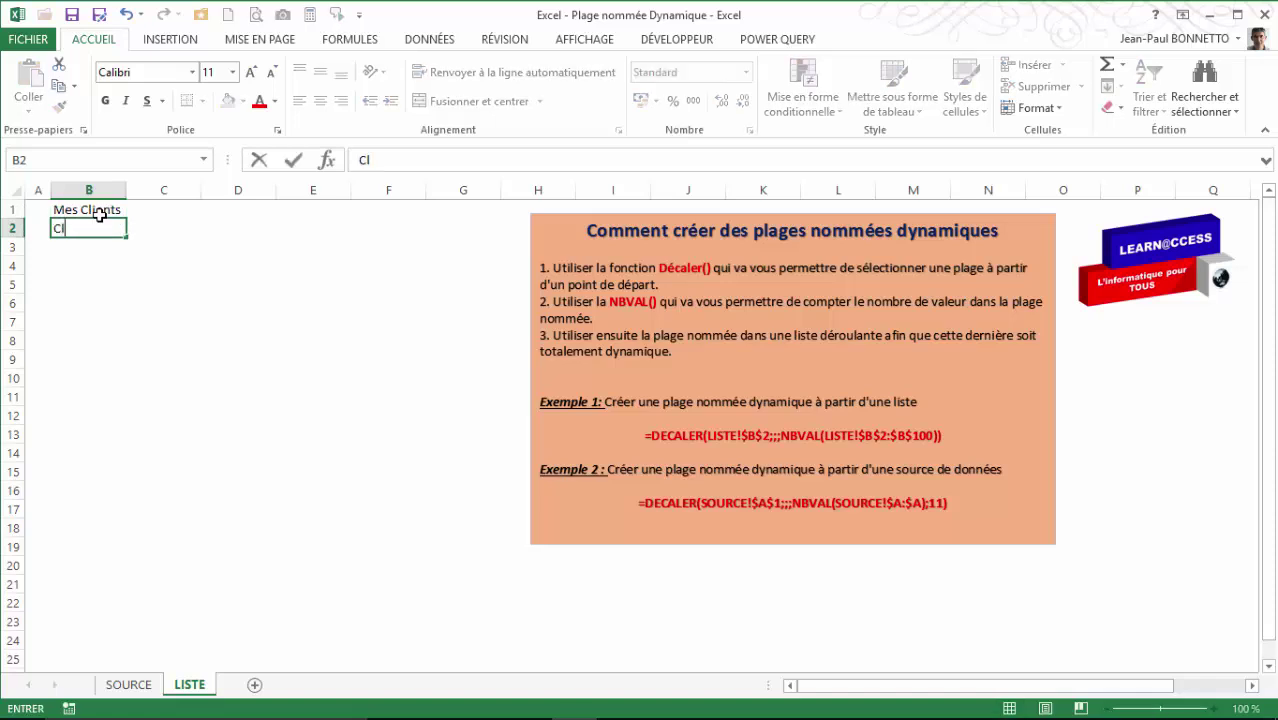
{"action": "type", "text": "ient1"}
{"action": "left_click_drag", "start_coordinate": [127, 238], "coordinate": [128, 388]}
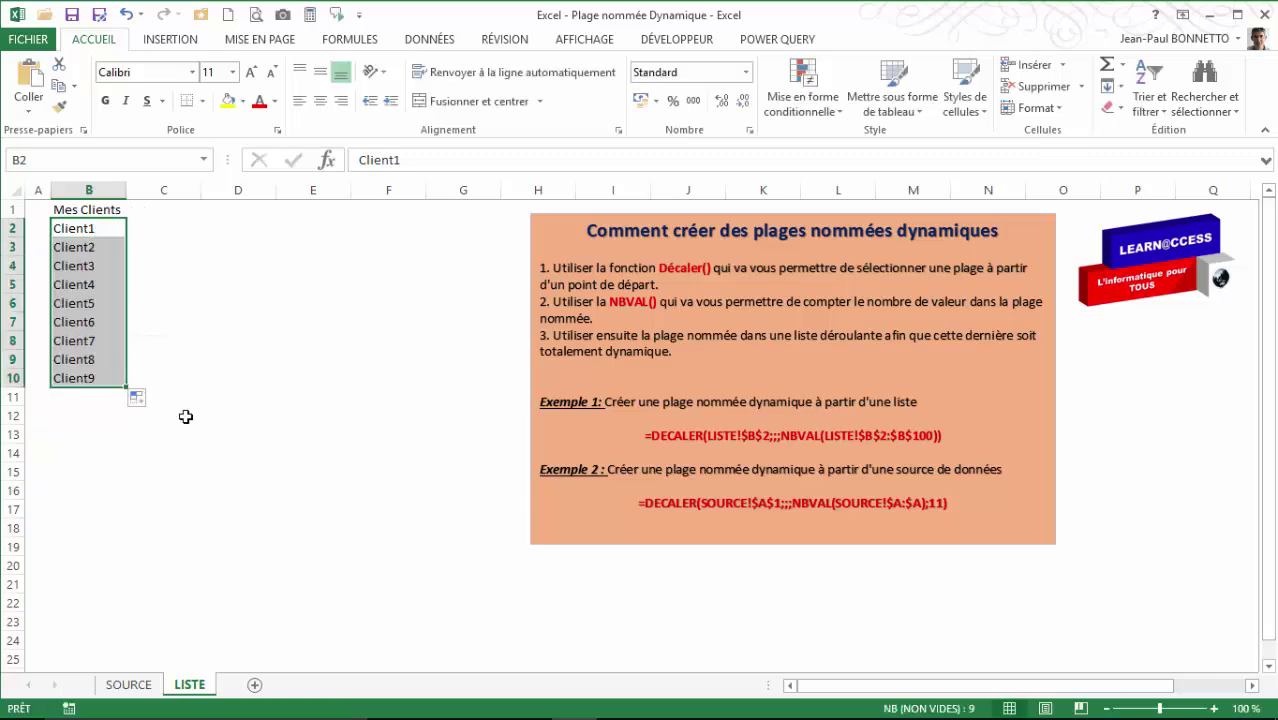
{"action": "left_click", "coordinate": [184, 332]}
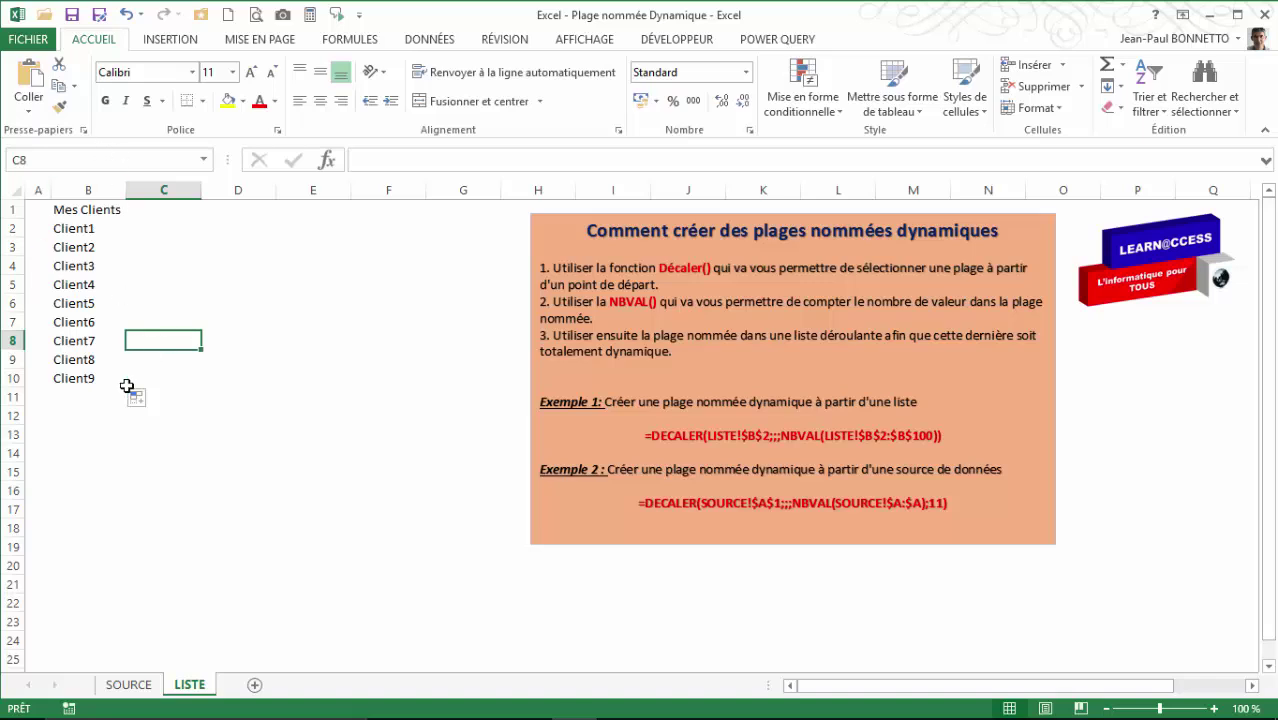
Step: Highlight the client entries in cells B2 to B10 to review the list's extent
{"action": "left_click_drag", "start_coordinate": [81, 229], "coordinate": [87, 396]}
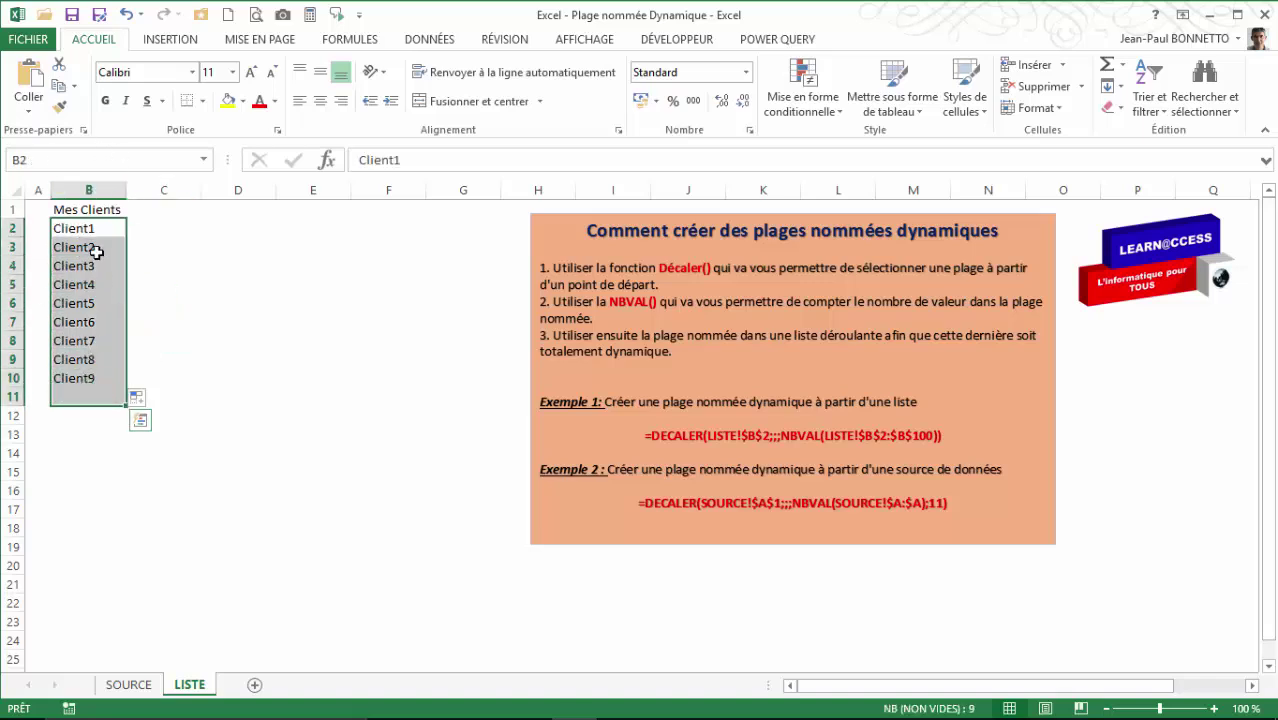
{"action": "left_click", "coordinate": [92, 226]}
{"action": "left_click_drag", "start_coordinate": [94, 226], "coordinate": [85, 386]}
{"action": "left_click_drag", "start_coordinate": [96, 228], "coordinate": [87, 375]}
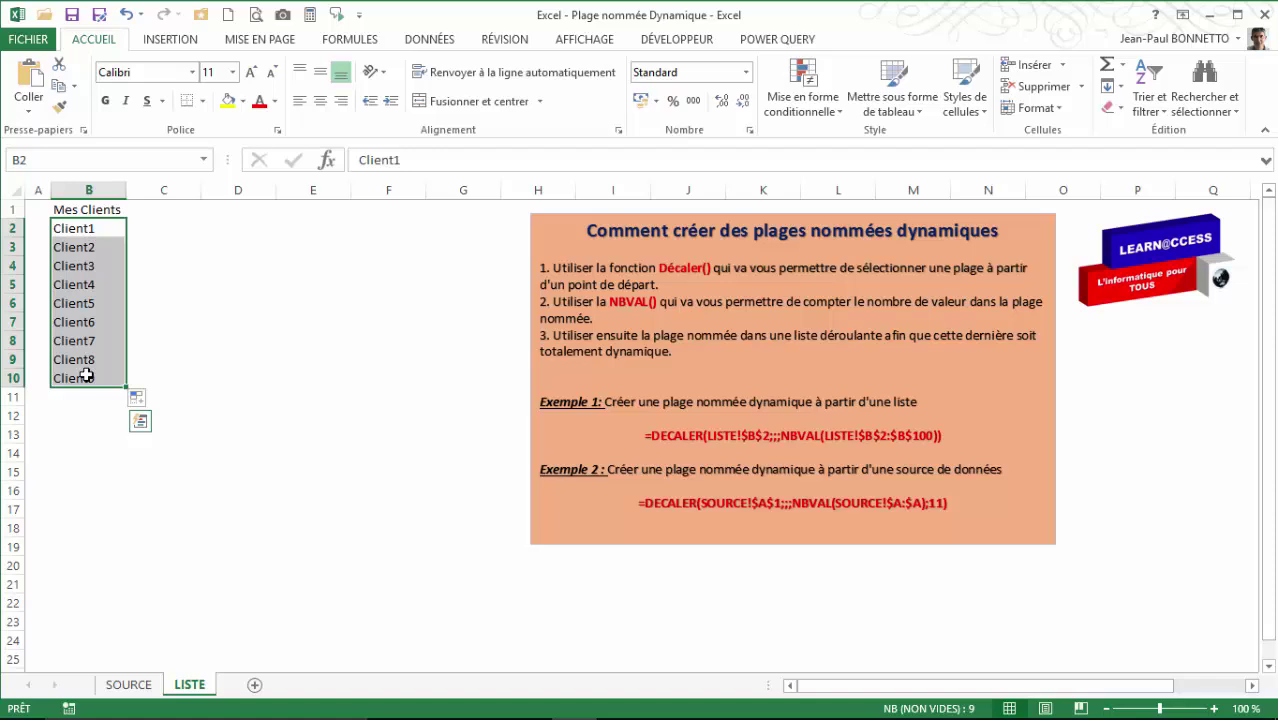
{"action": "left_click", "coordinate": [255, 392]}
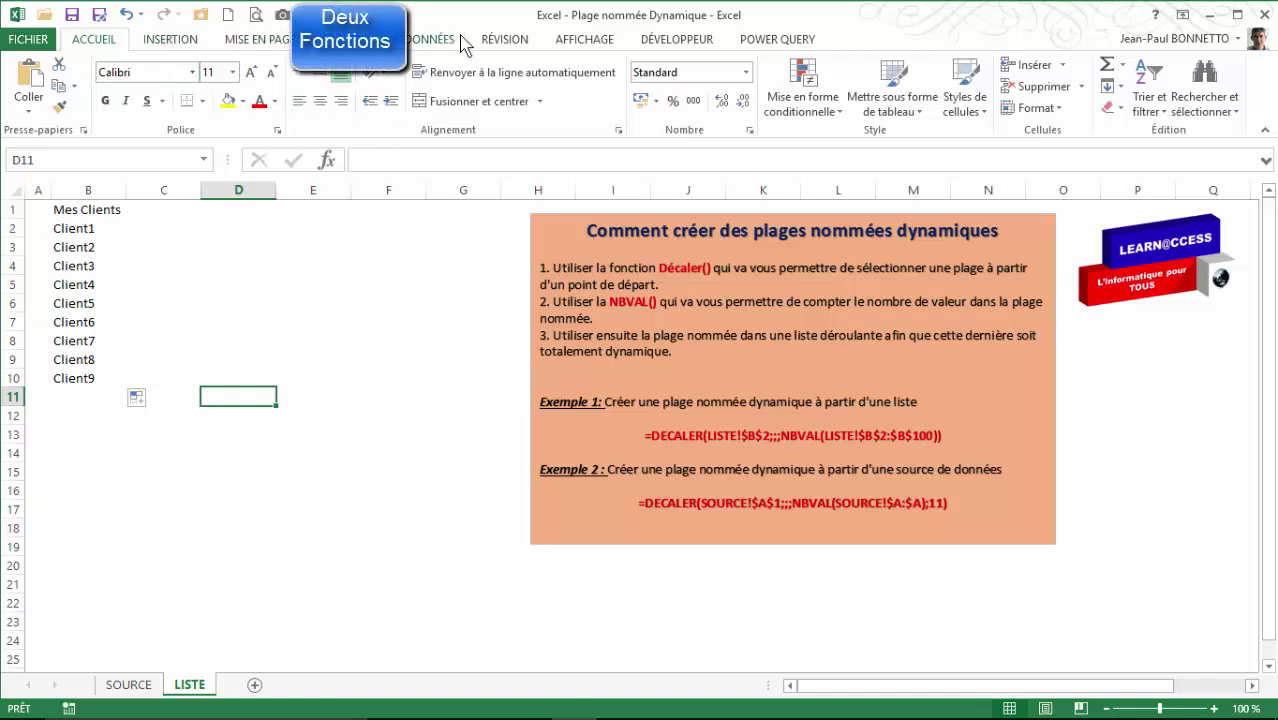
Step: Define a workbook-level name ListeClient that refers to =LISTE!$B$2:$B$10
{"action": "left_click", "coordinate": [350, 39]}
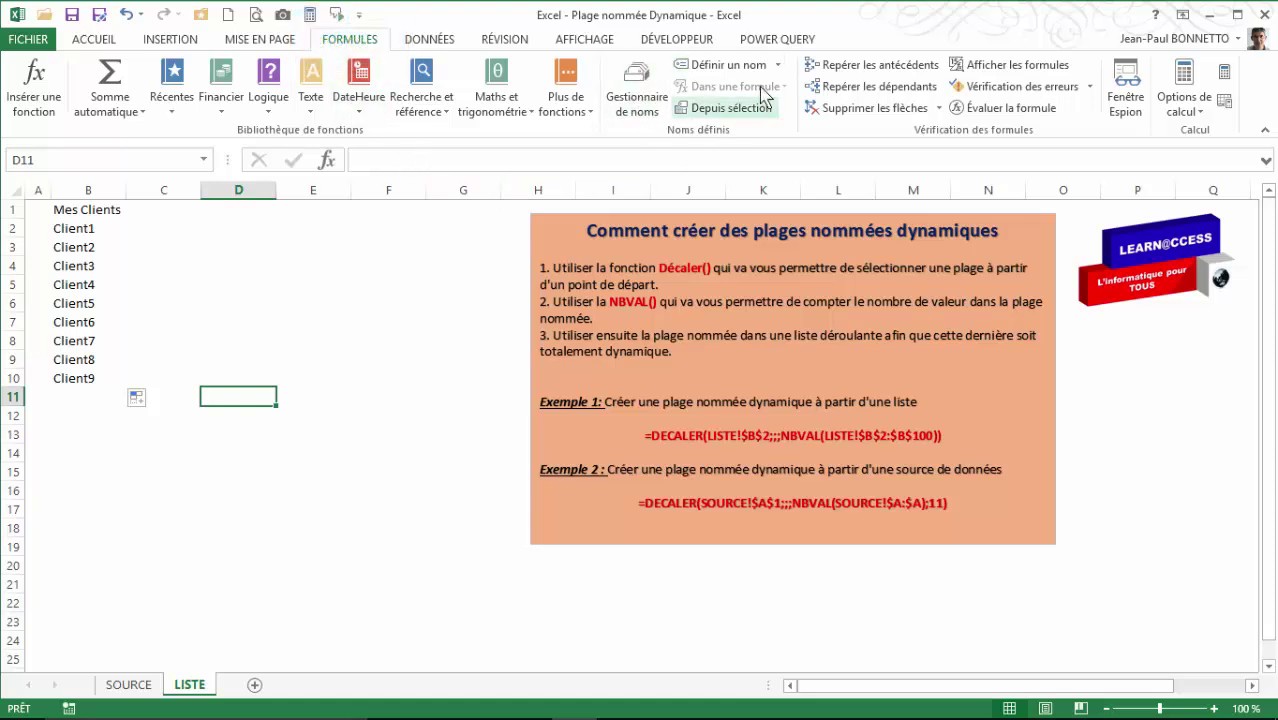
{"action": "left_click", "coordinate": [740, 65]}
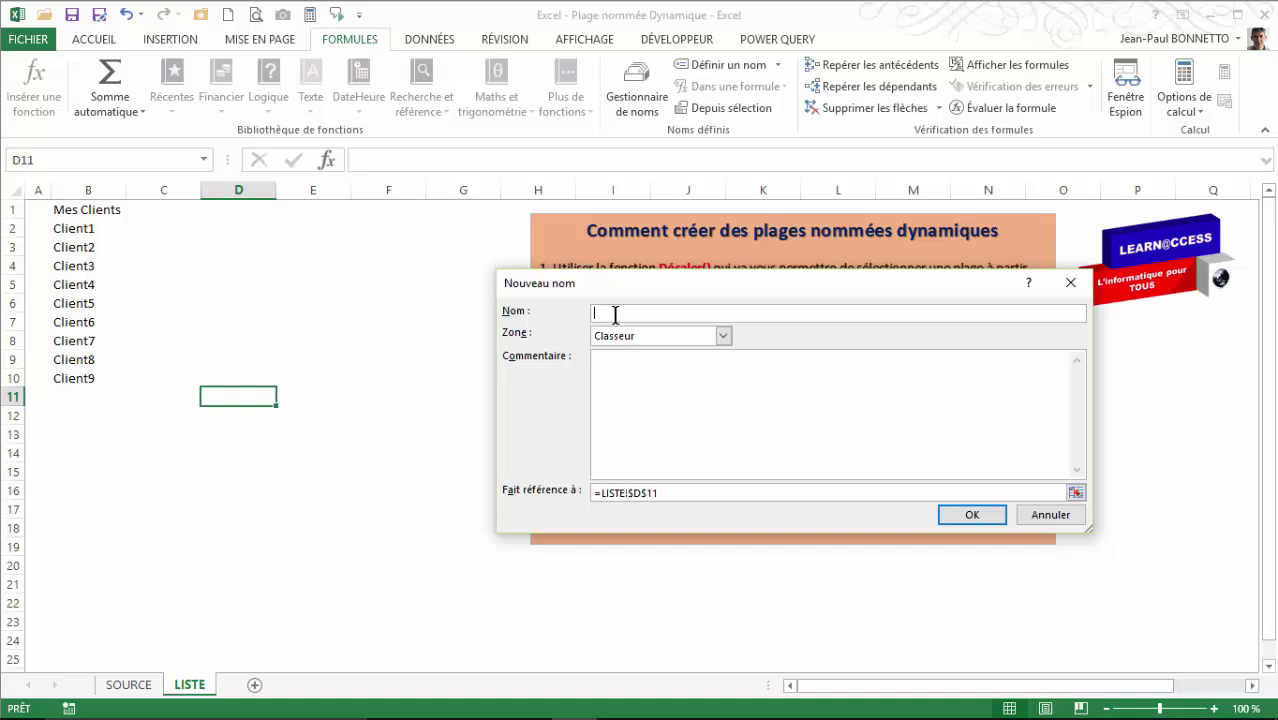
{"action": "type", "text": "ListeClient"}
{"action": "type", "text": "_"}
{"action": "key", "text": "BackSpace"}
{"action": "left_click_drag", "start_coordinate": [715, 290], "coordinate": [415, 368]}
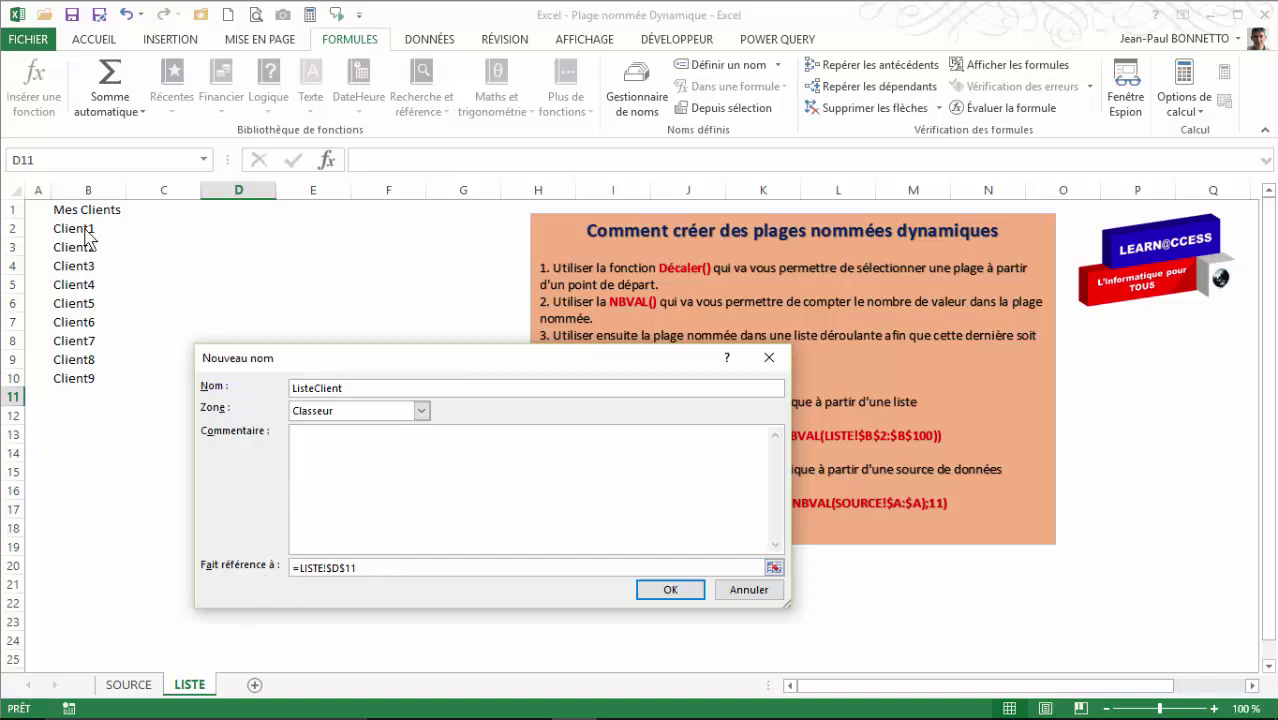
{"action": "left_click", "coordinate": [505, 569]}
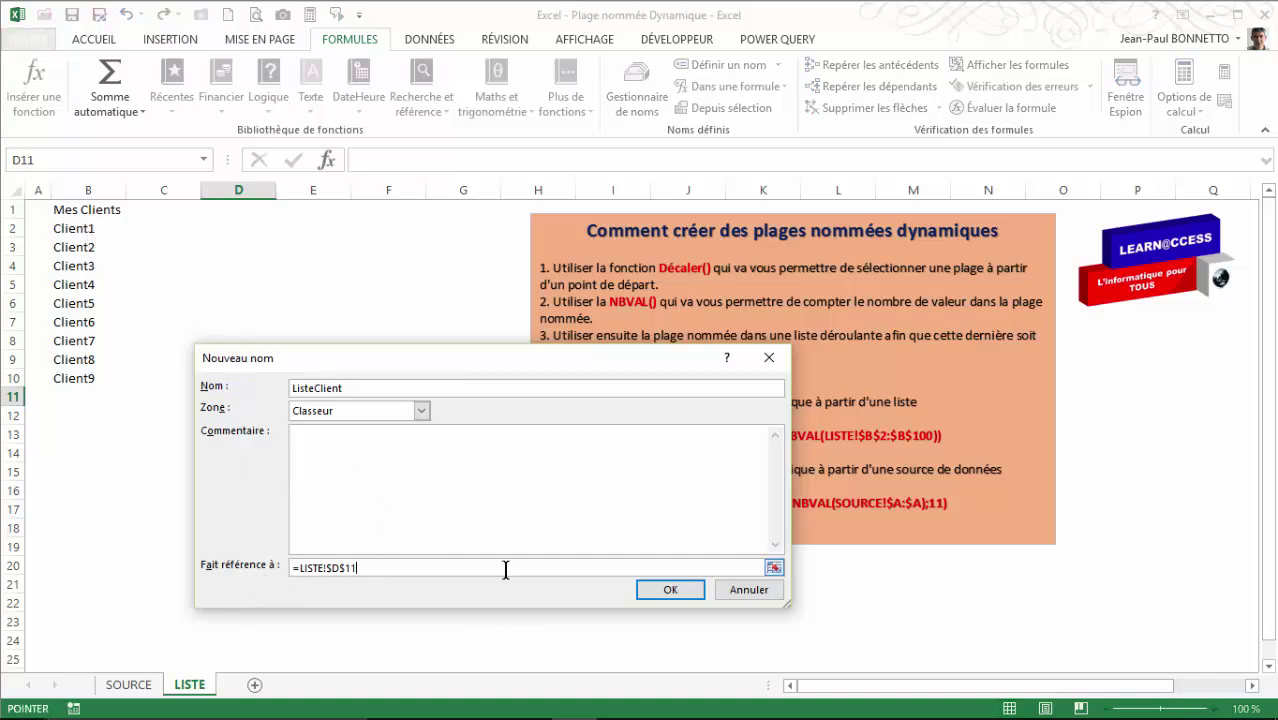
{"action": "left_click_drag", "start_coordinate": [62, 226], "coordinate": [76, 377]}
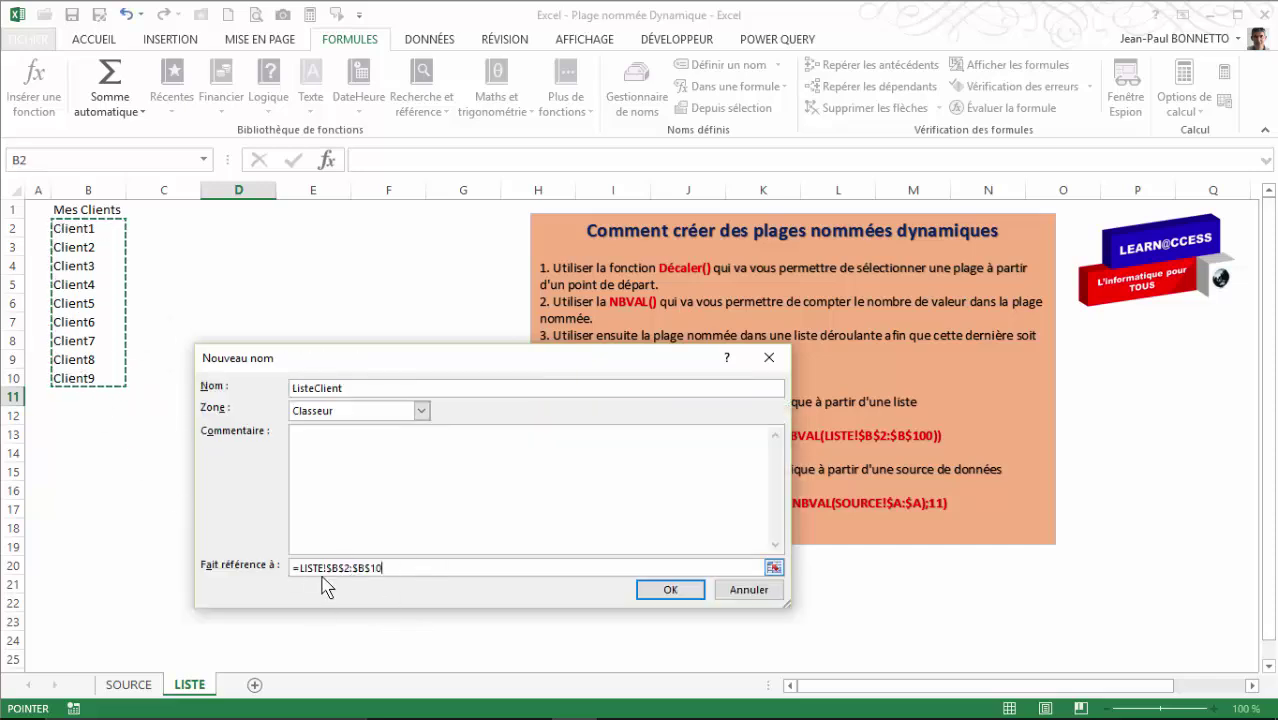
{"action": "left_click", "coordinate": [670, 591]}
{"action": "left_click", "coordinate": [357, 297]}
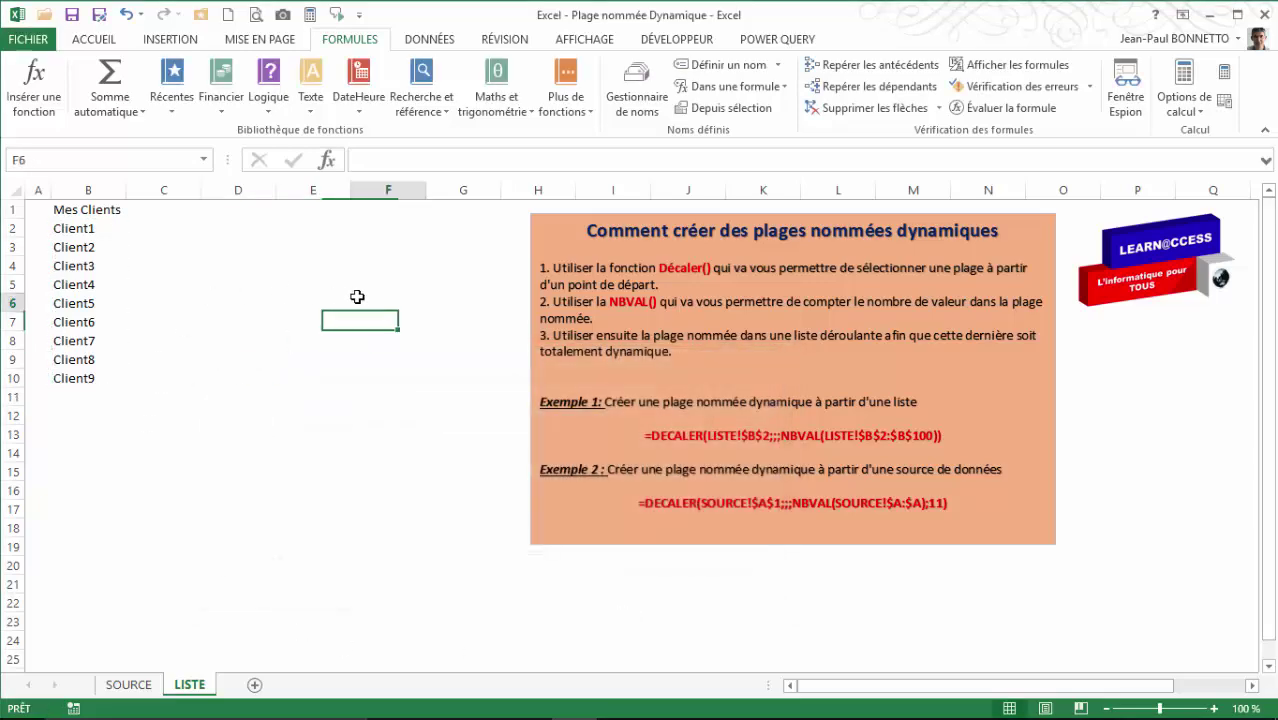
Step: Check in the name manager which cells the name ListeClient covers
{"action": "left_click", "coordinate": [637, 95]}
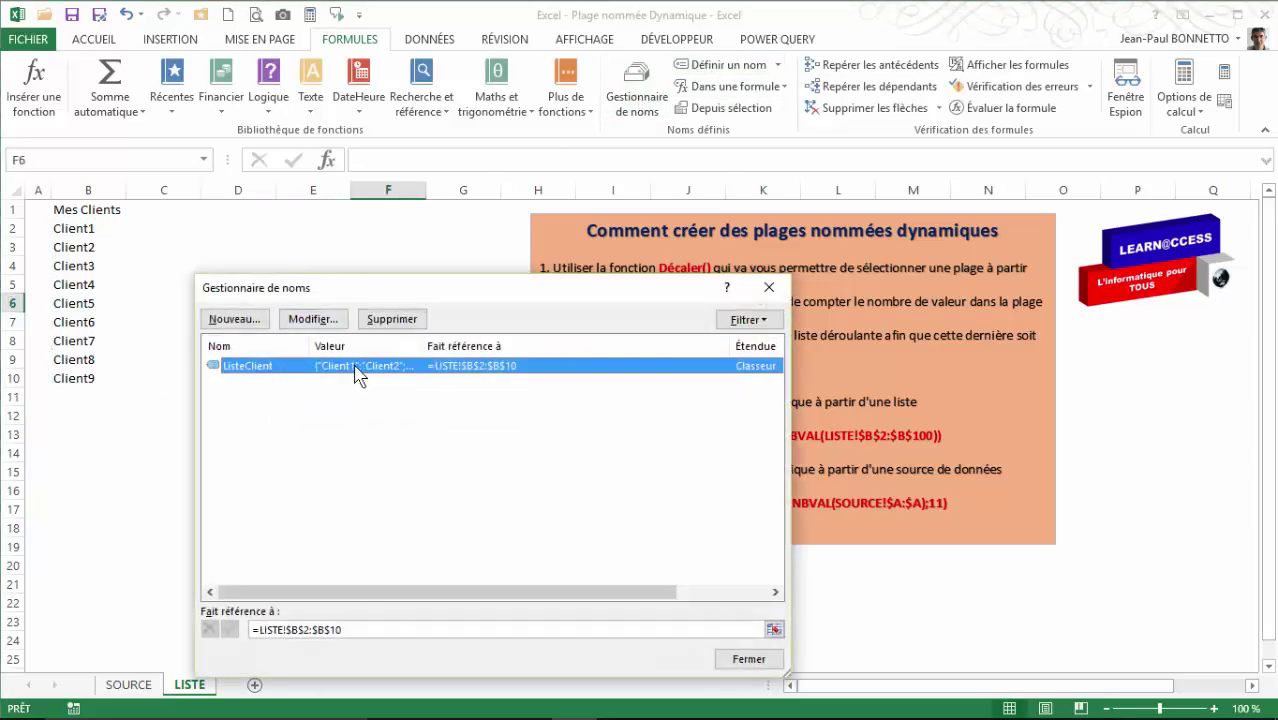
{"action": "left_click", "coordinate": [774, 629]}
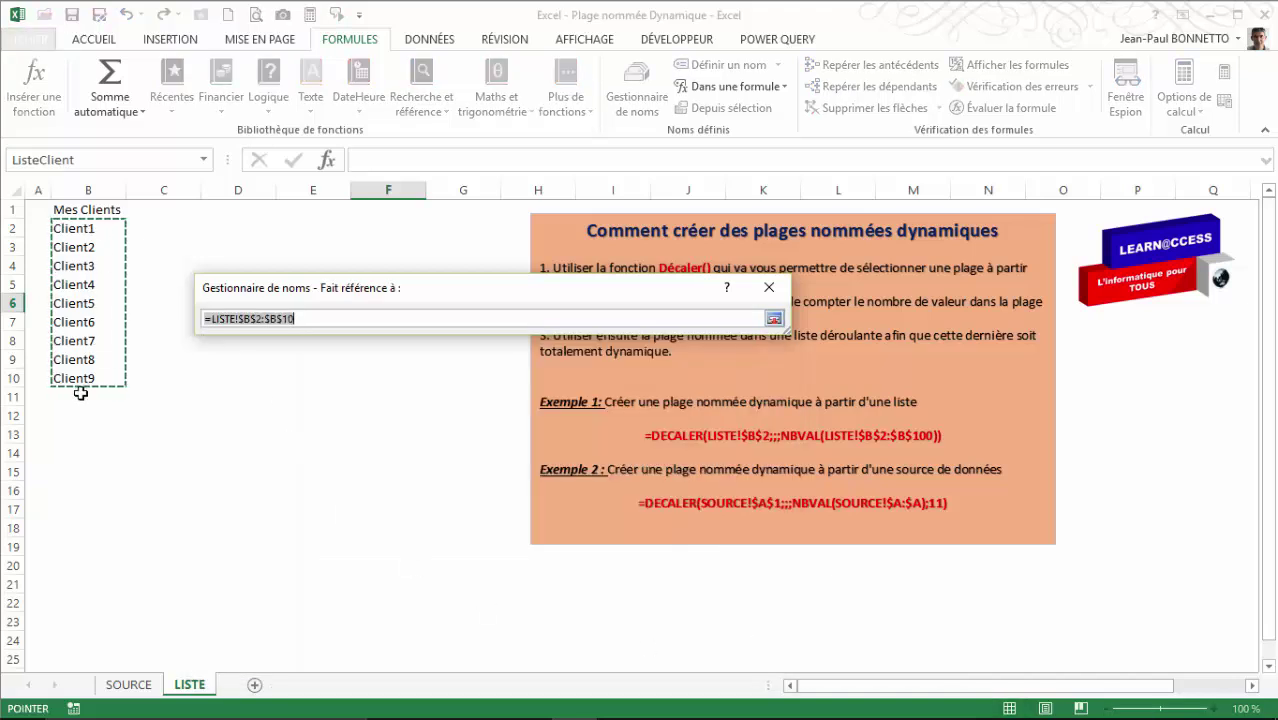
{"action": "left_click", "coordinate": [774, 318]}
{"action": "left_click", "coordinate": [768, 288]}
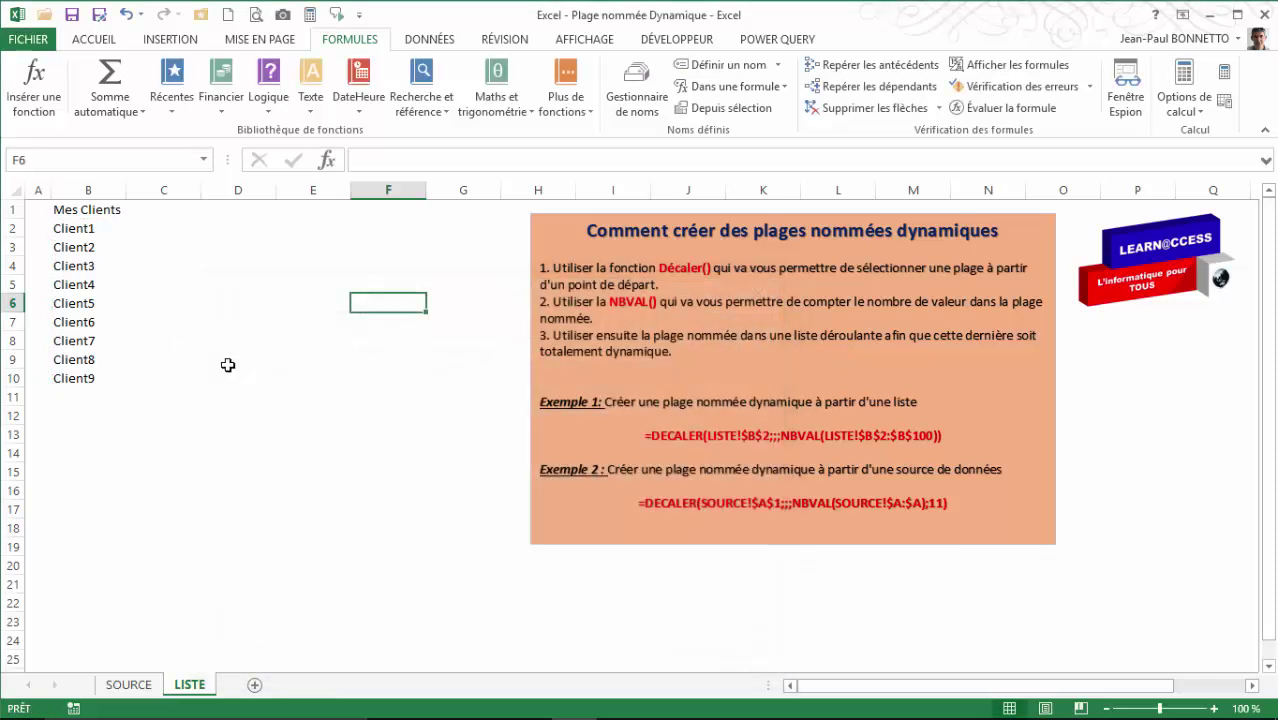
Step: Extend the client list by filling Client10 into cell B11
{"action": "left_click", "coordinate": [69, 378]}
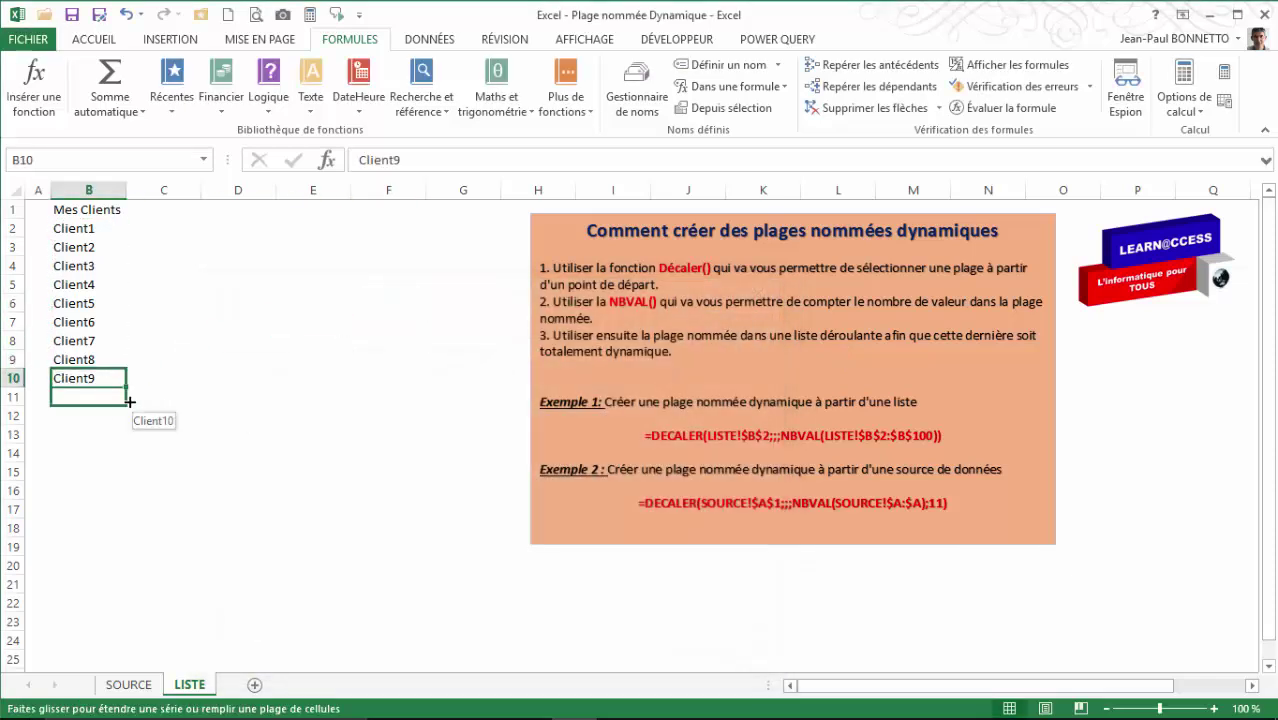
{"action": "left_click_drag", "start_coordinate": [130, 401], "coordinate": [130, 401]}
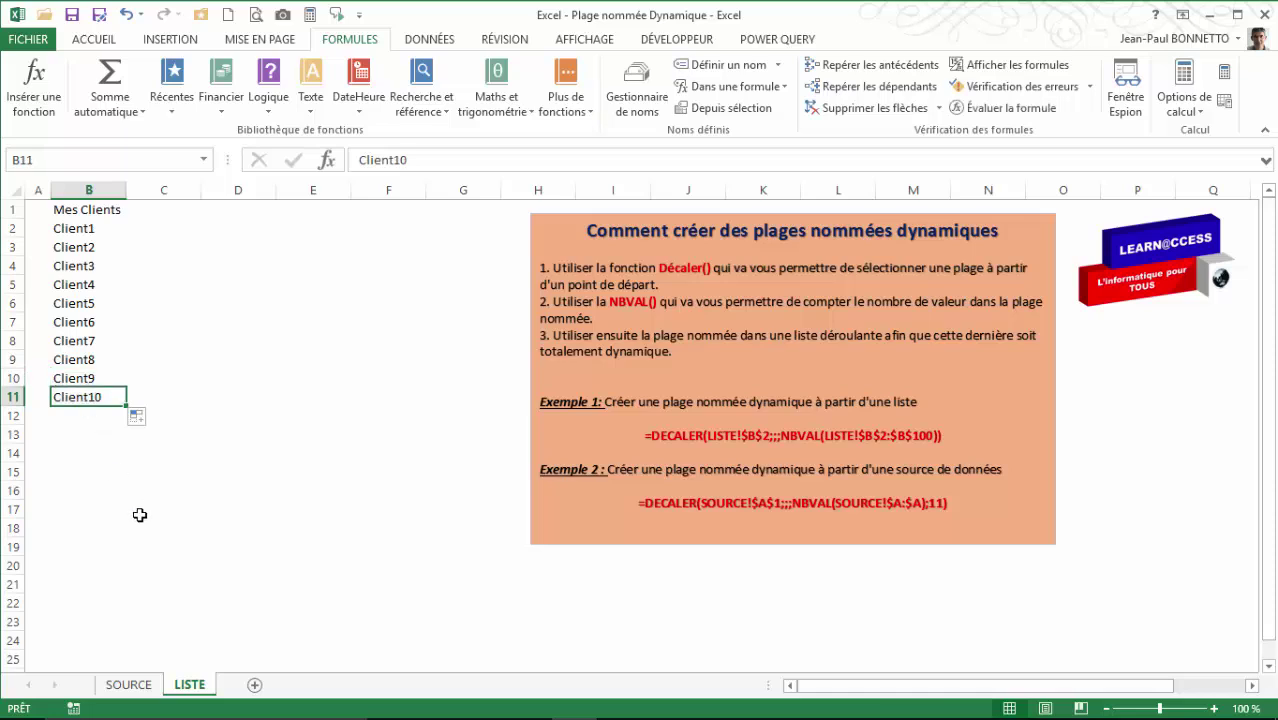
{"action": "left_click", "coordinate": [238, 284]}
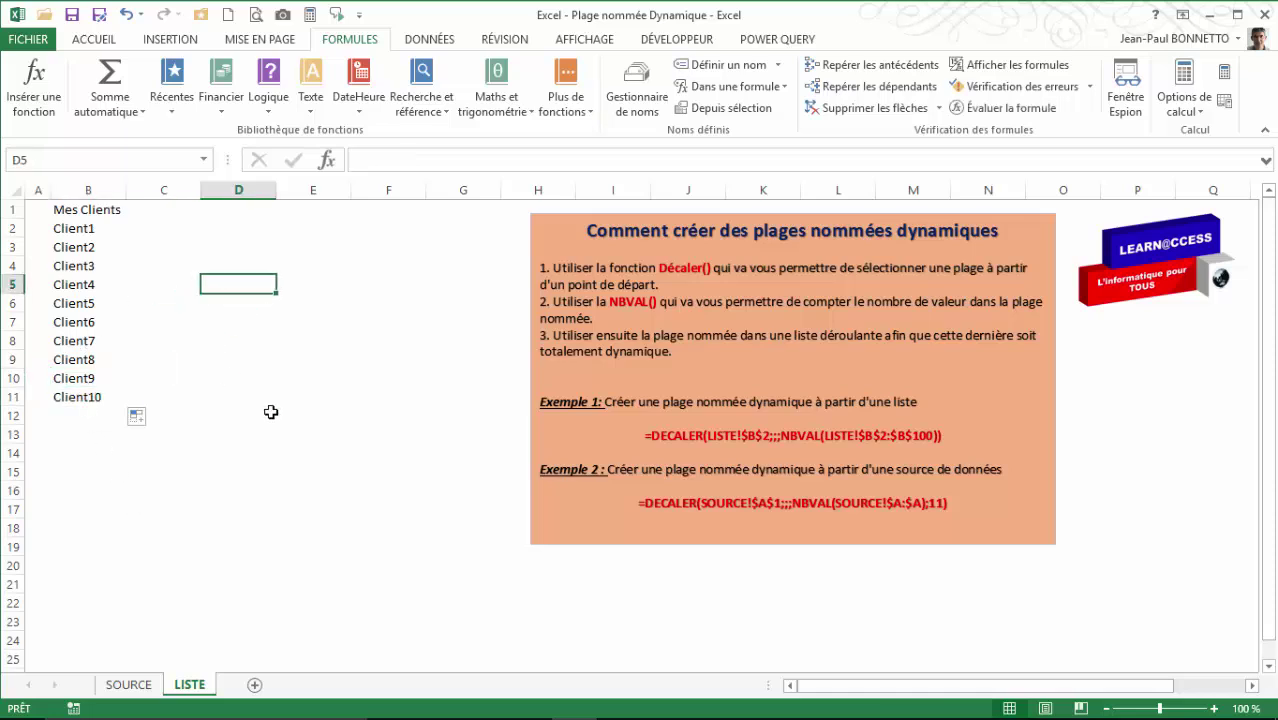
Step: Change the ListeClient reference to =LISTE!$B$2:$B$11 and save the change
{"action": "left_click", "coordinate": [636, 88]}
{"action": "left_click", "coordinate": [774, 627]}
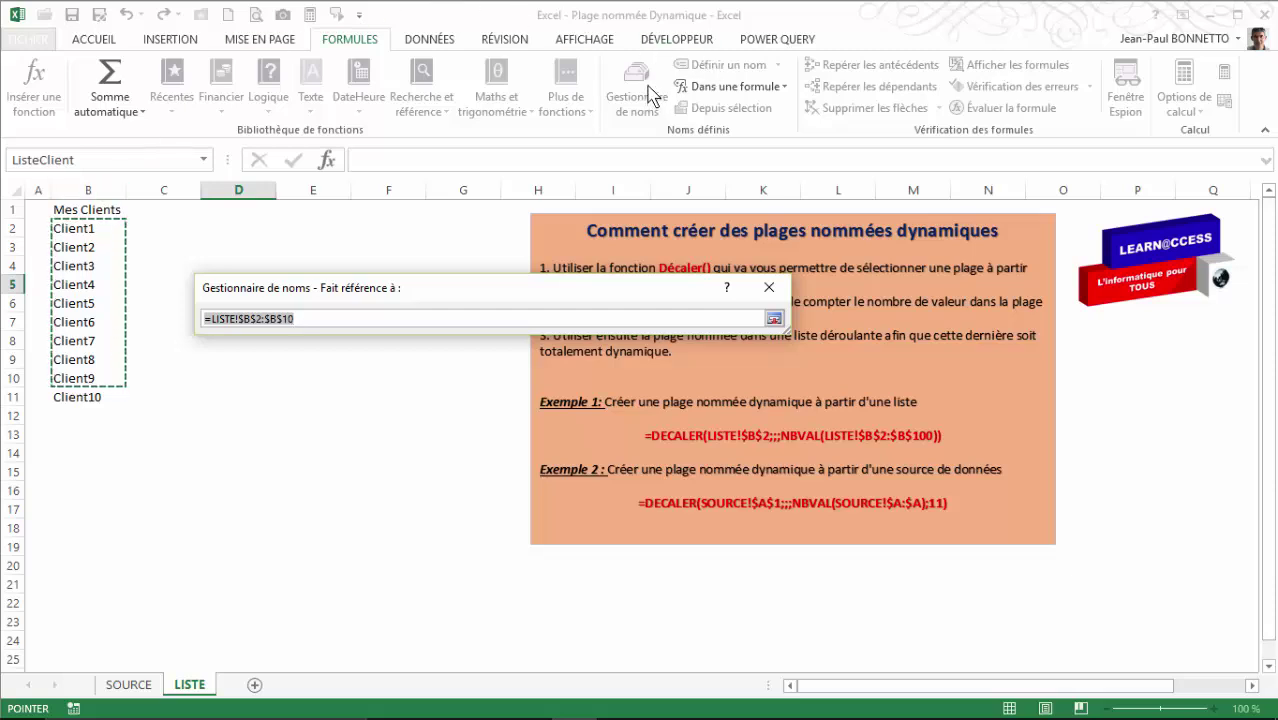
{"action": "left_click", "coordinate": [314, 316]}
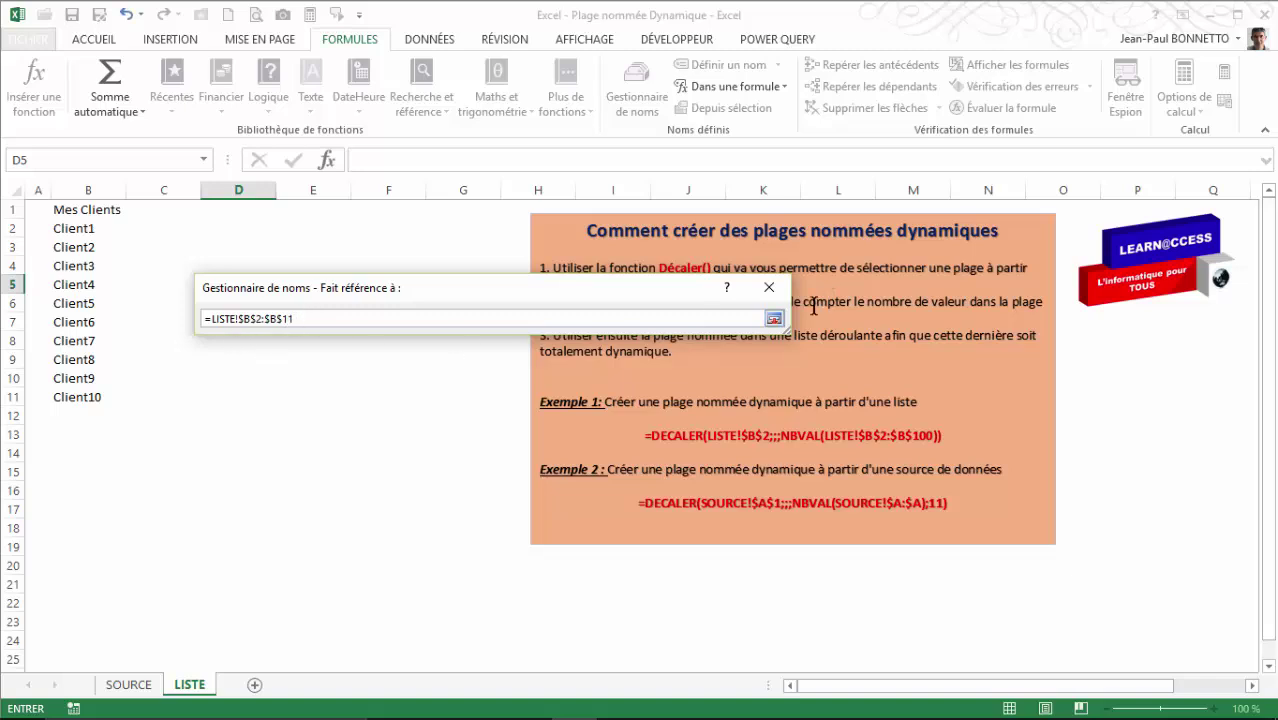
{"action": "left_click", "coordinate": [775, 319]}
{"action": "left_click", "coordinate": [756, 660]}
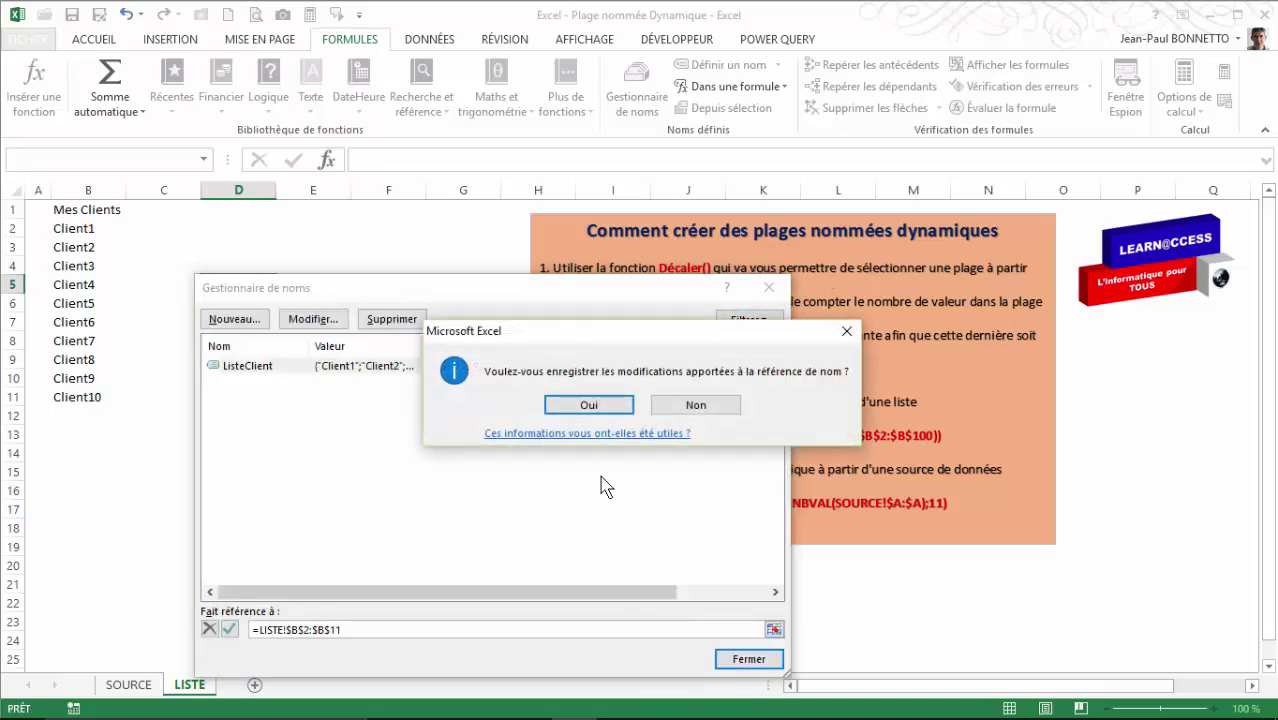
{"action": "left_click", "coordinate": [590, 403]}
{"action": "left_click", "coordinate": [360, 358]}
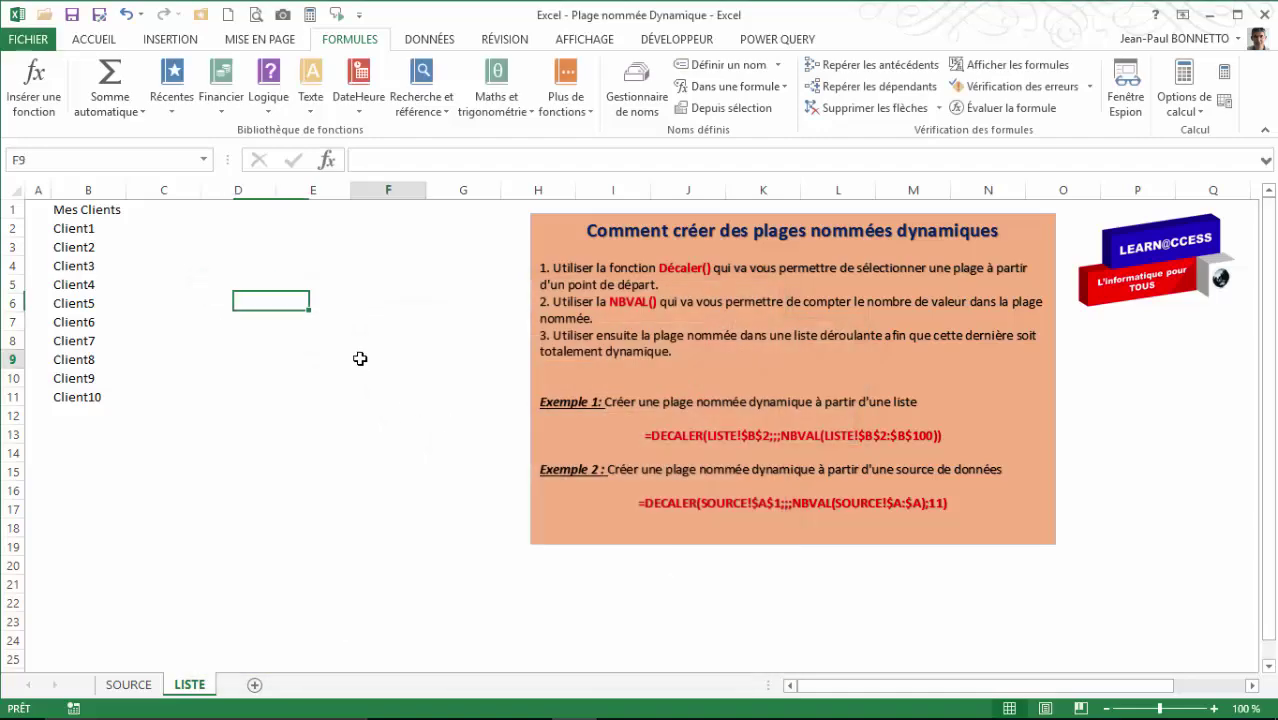
Step: Verify the cells covered by the updated ListeClient reference on the sheet
{"action": "left_click", "coordinate": [640, 100]}
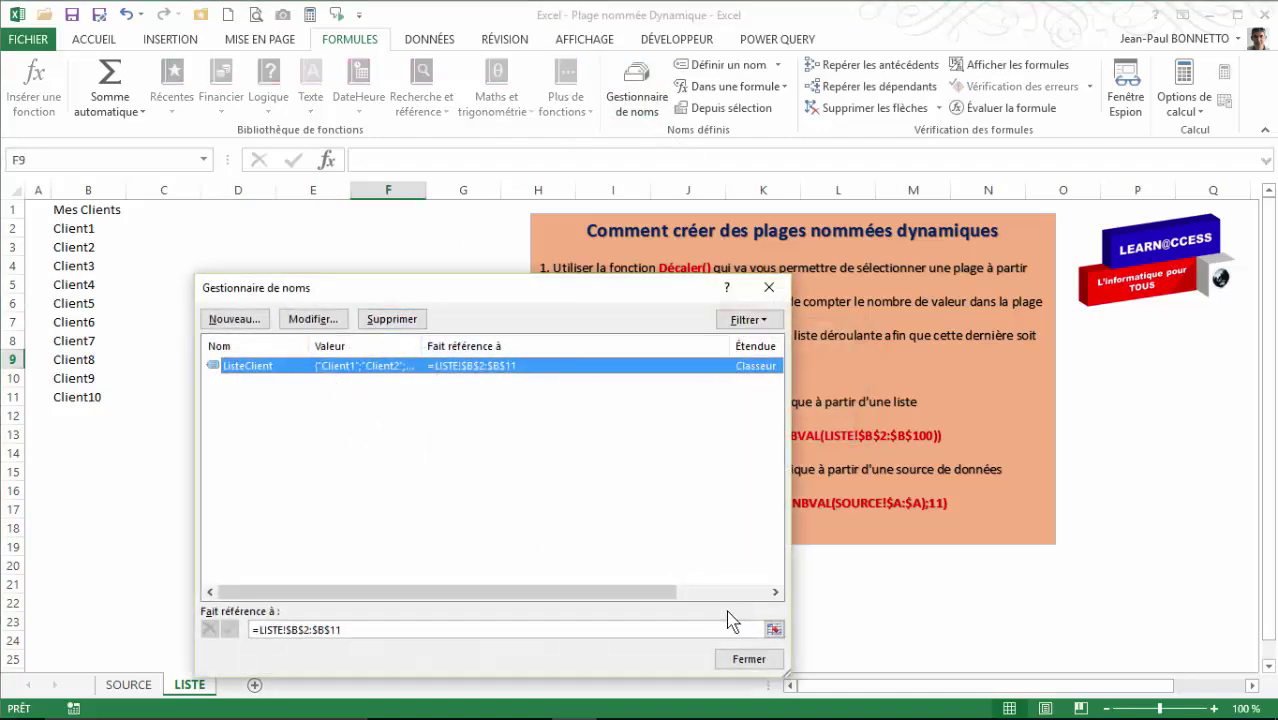
{"action": "left_click", "coordinate": [774, 629]}
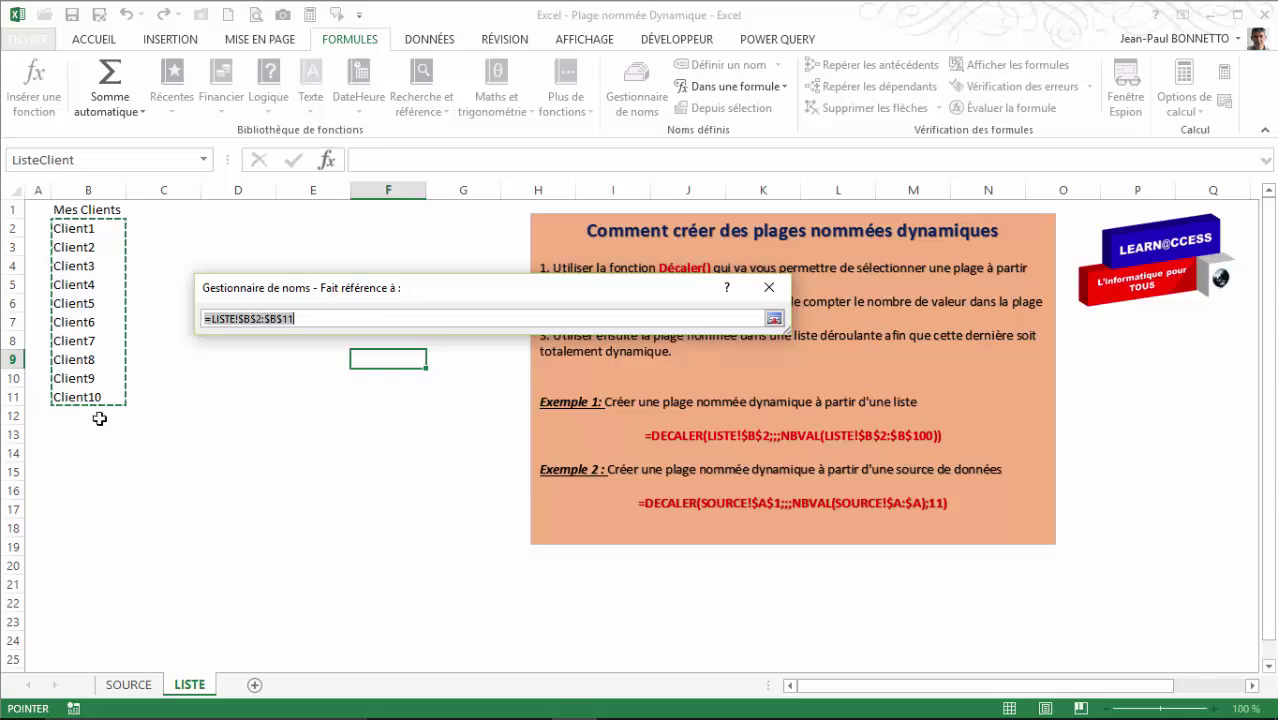
{"action": "left_click", "coordinate": [774, 318]}
{"action": "left_click", "coordinate": [769, 287]}
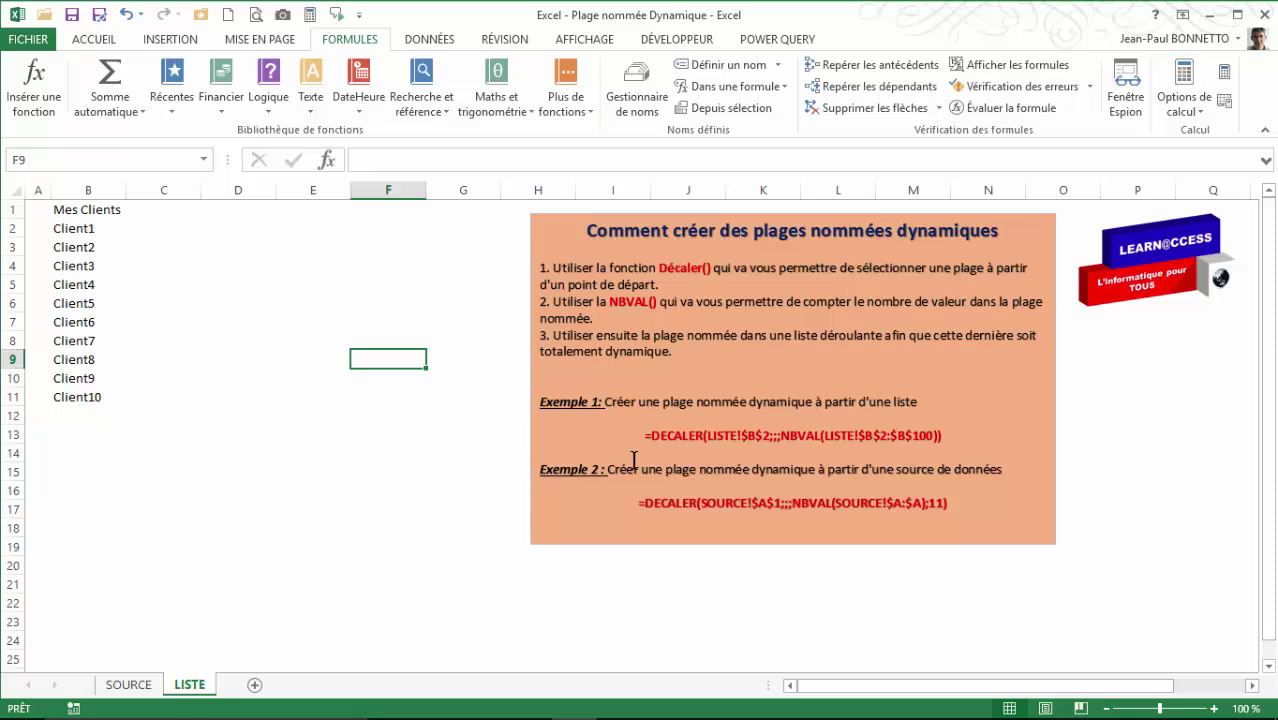
Step: Start replacing the ListeClient reference in the name manager with a DECALER formula whose starting point is LISTE!$B$2
{"action": "left_click", "coordinate": [78, 229]}
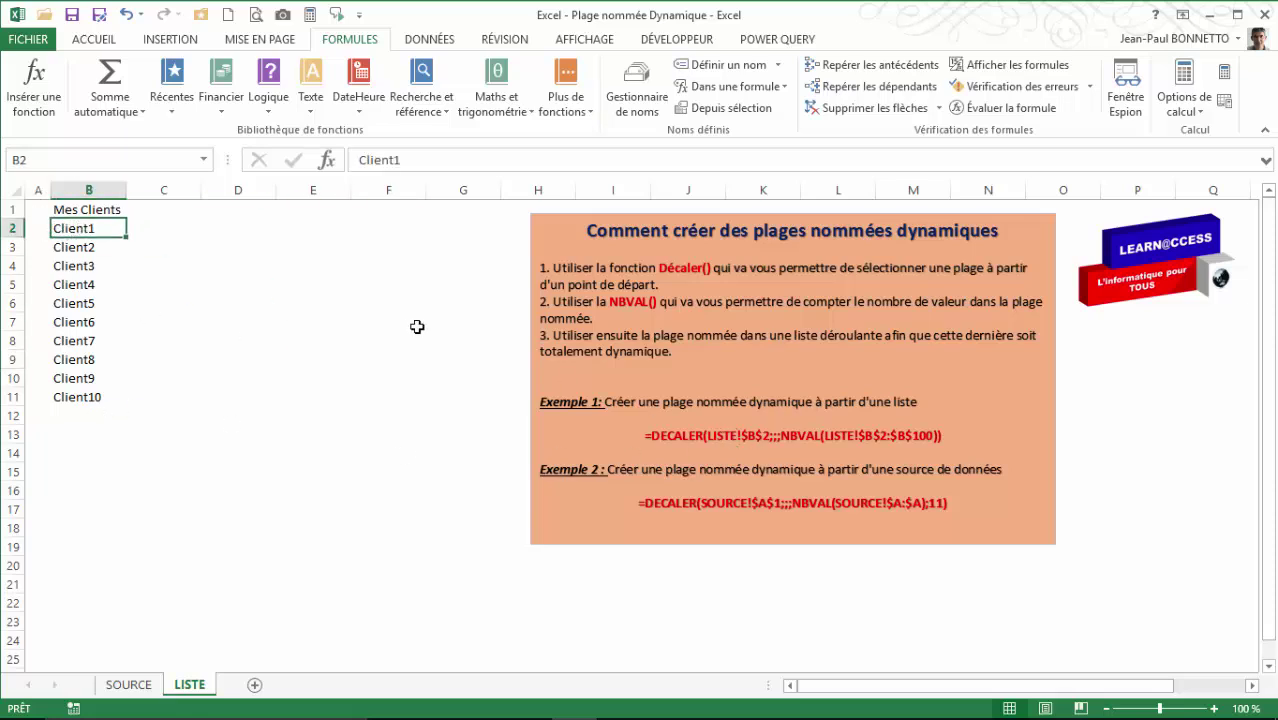
{"action": "left_click", "coordinate": [637, 92]}
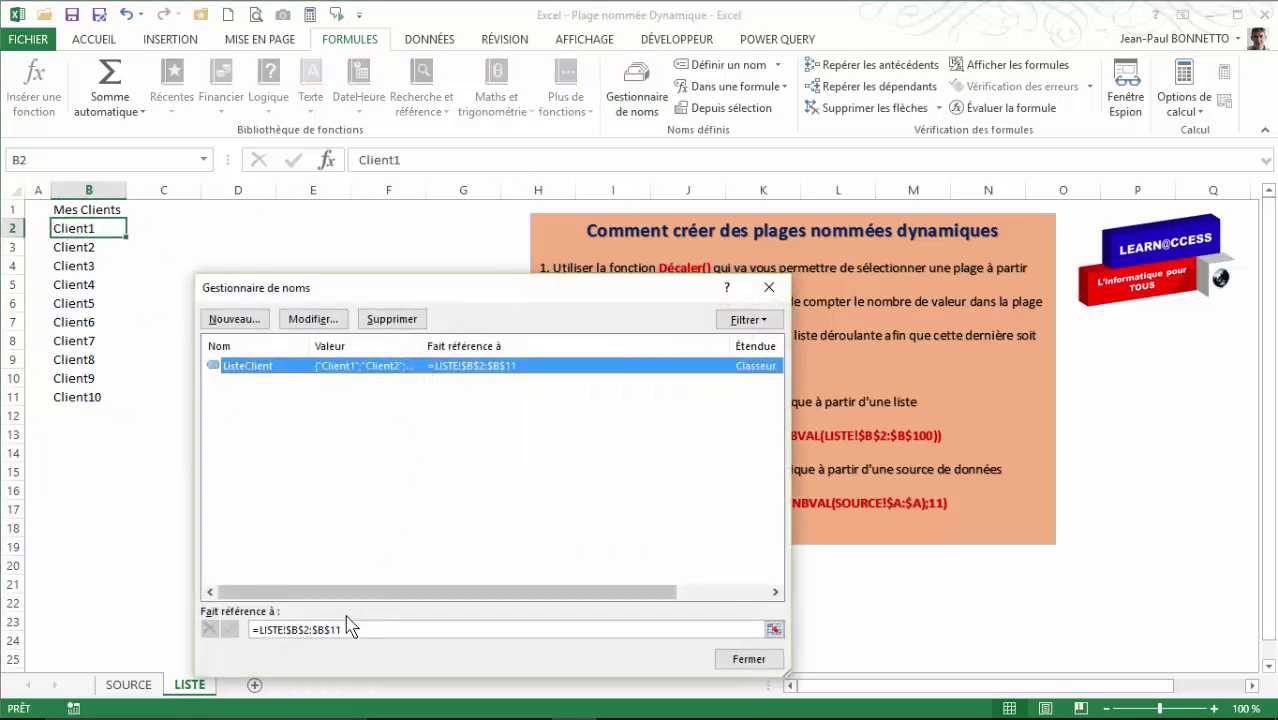
{"action": "mouse_move", "coordinate": [499, 290]}
{"action": "left_mouse_down"}
{"action": "mouse_move", "coordinate": [476, 251]}
{"action": "mouse_move", "coordinate": [440, 97]}
{"action": "mouse_move", "coordinate": [585, 20]}
{"action": "mouse_move", "coordinate": [727, 37]}
{"action": "mouse_move", "coordinate": [717, 20]}
{"action": "left_mouse_up"}
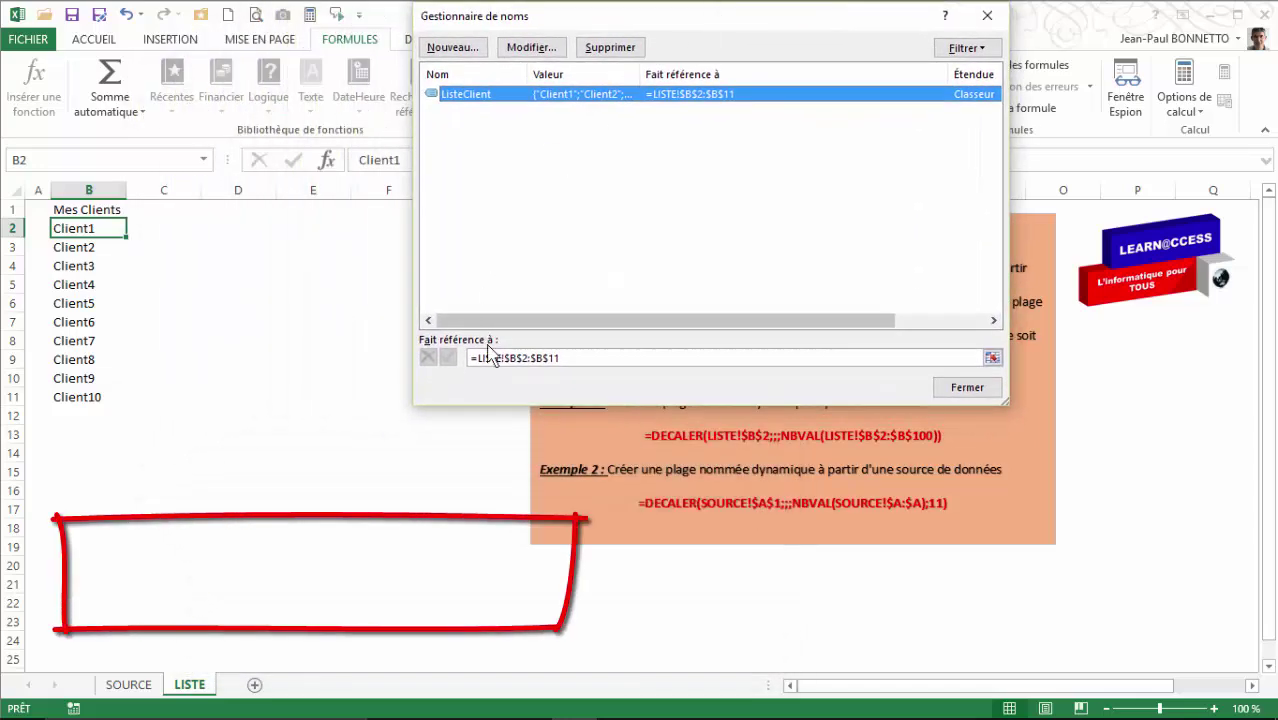
{"action": "left_click", "coordinate": [587, 358]}
{"action": "type", "text": "=decaler"}
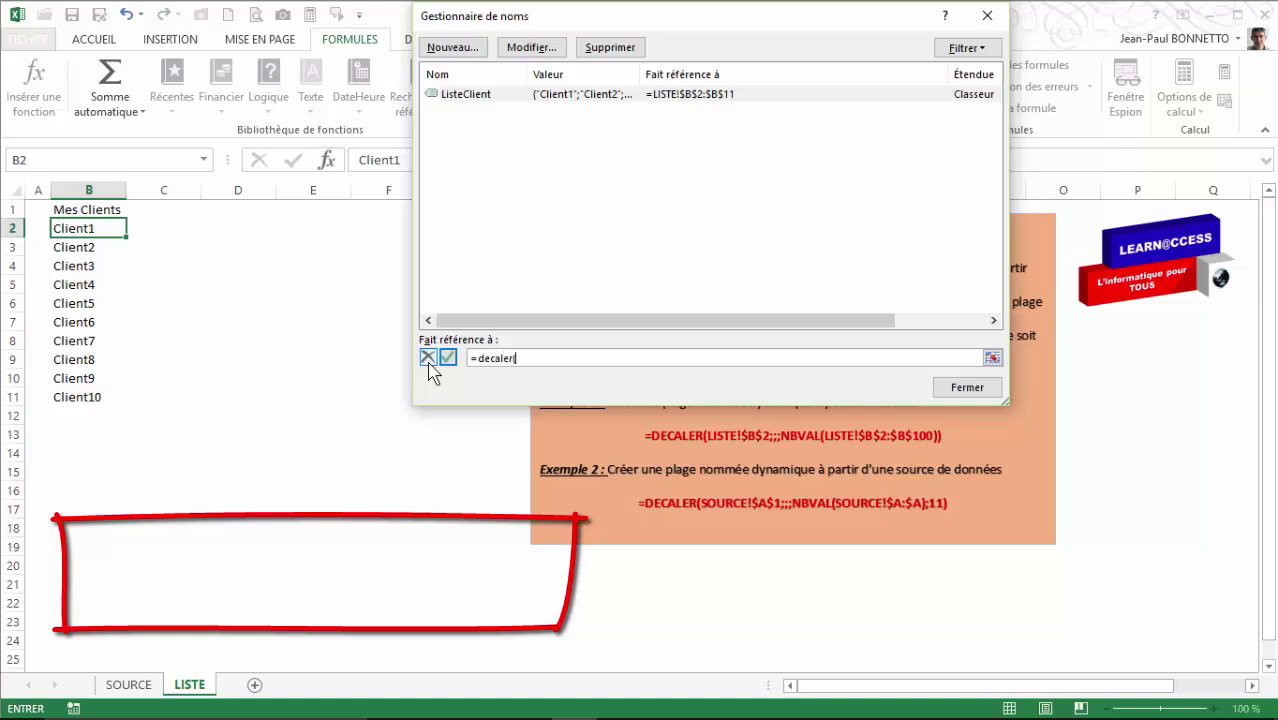
{"action": "type", "text": "("}
{"action": "left_click", "coordinate": [74, 228]}
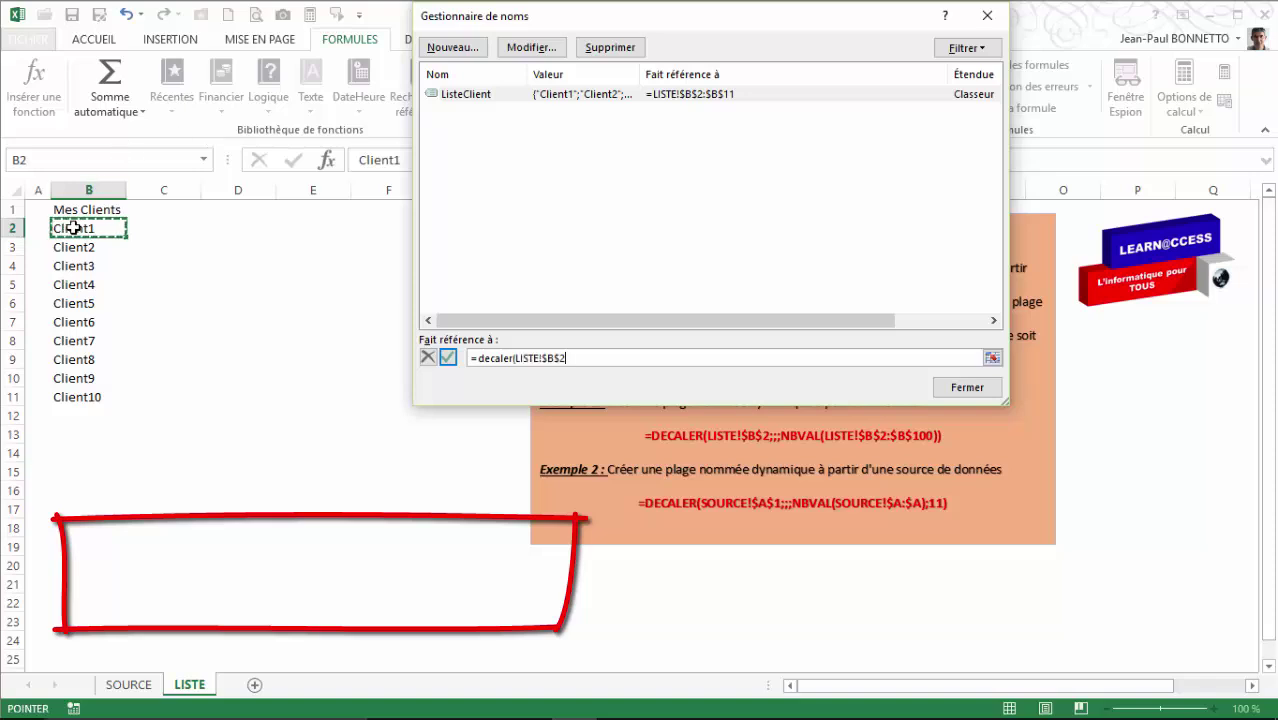
Step: Complete the ListeClient reference as =DECALER(LISTE!$B$2;;;NBVAL(LISTE!$B$2:$B$1000)) and save the change
{"action": "type", "text": ";;;nbval"}
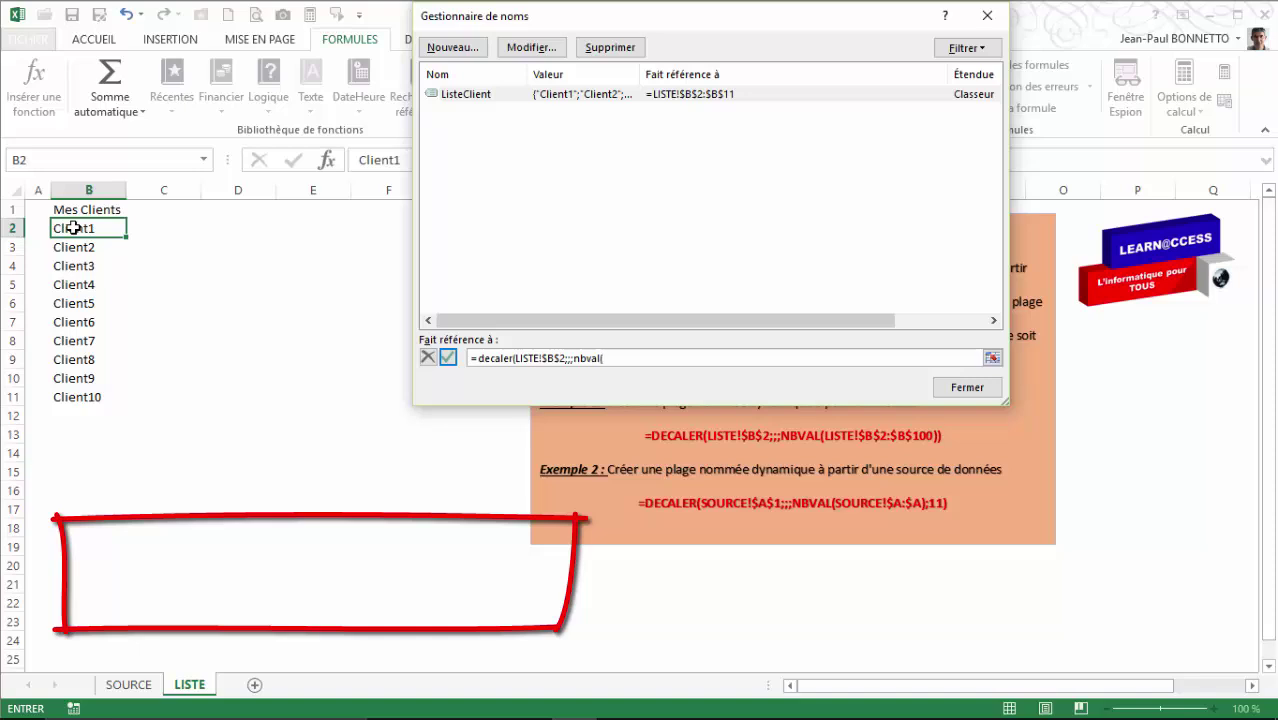
{"action": "type", "text": "("}
{"action": "left_click", "coordinate": [77, 228]}
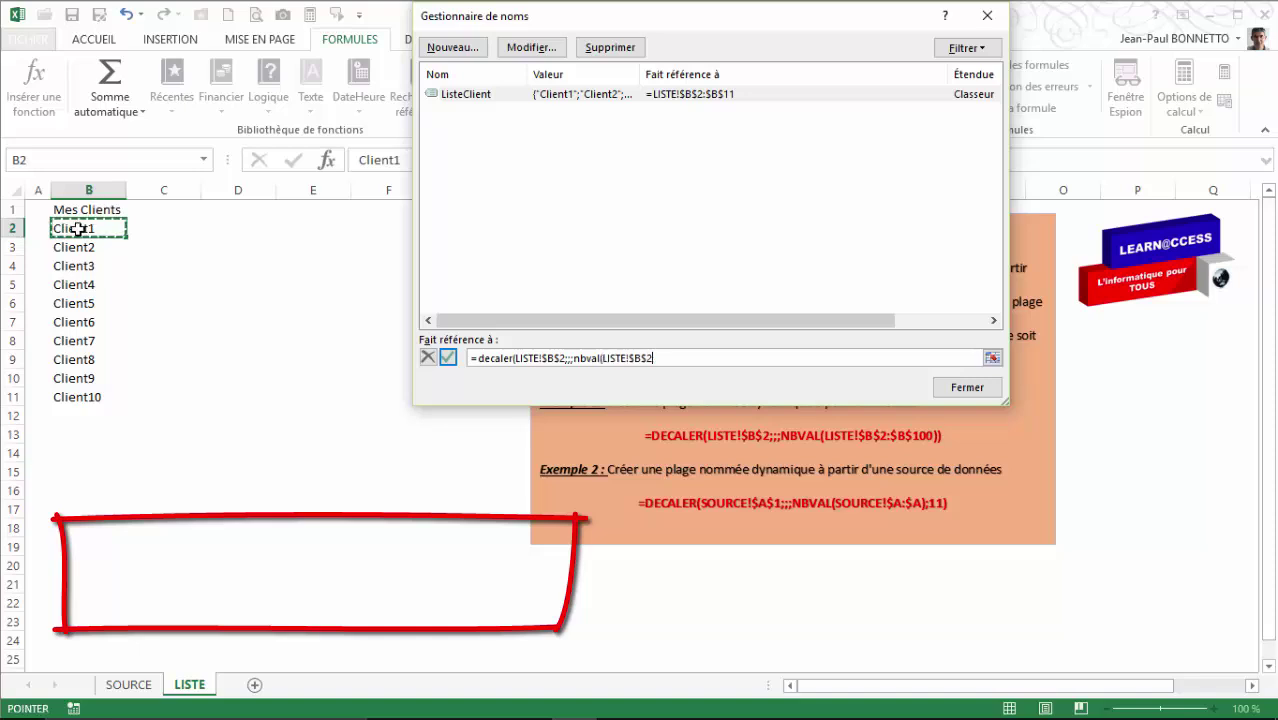
{"action": "left_click_drag", "start_coordinate": [77, 228], "coordinate": [82, 393]}
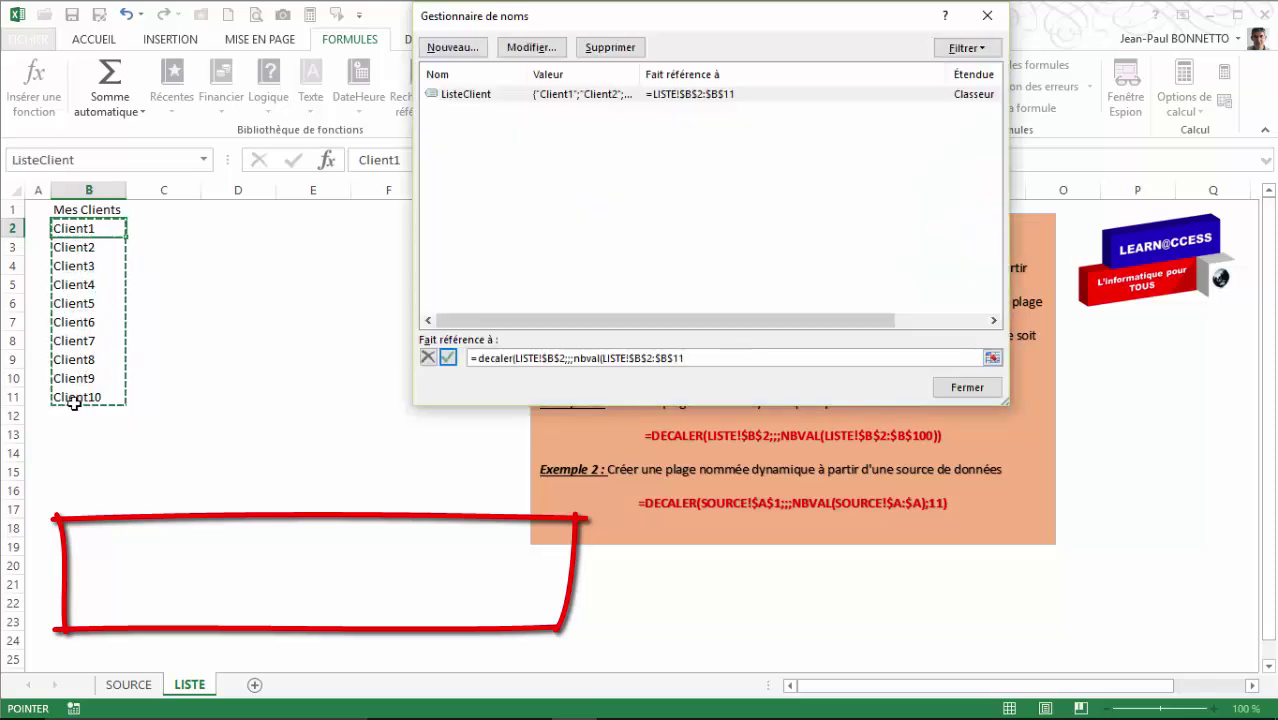
{"action": "left_click", "coordinate": [692, 357]}
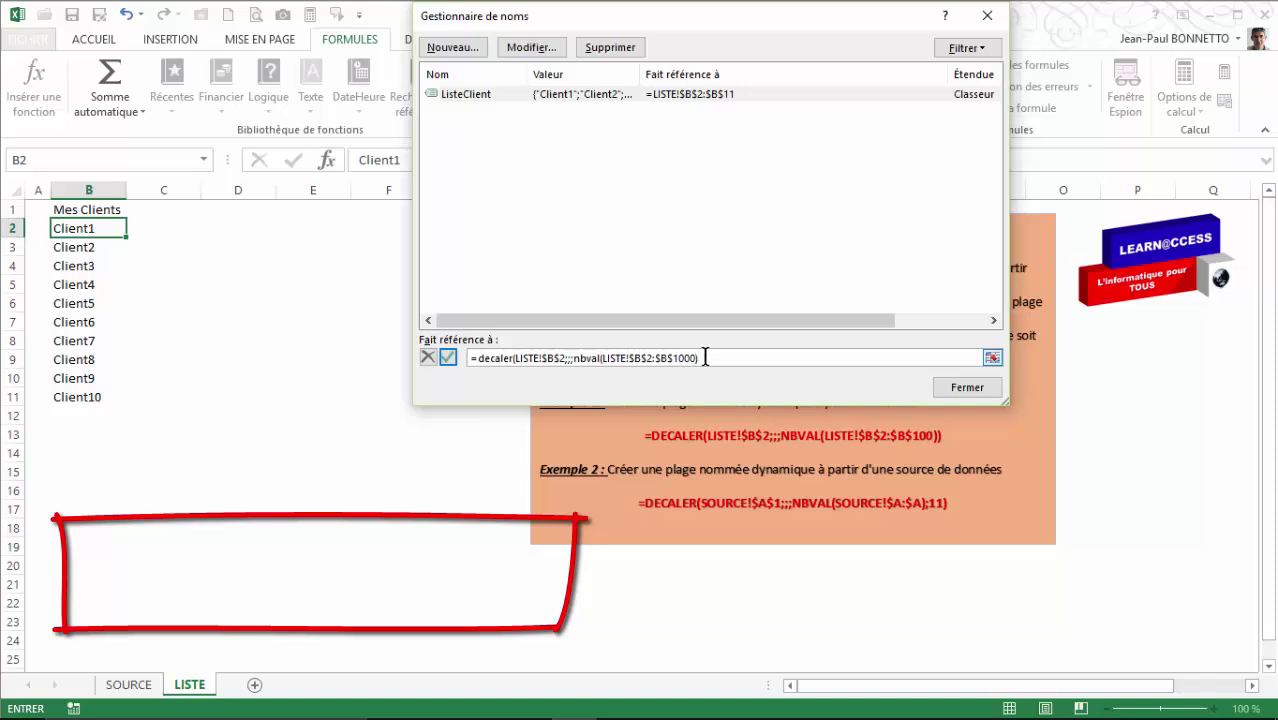
{"action": "type", "text": ")"}
{"action": "left_click", "coordinate": [965, 394]}
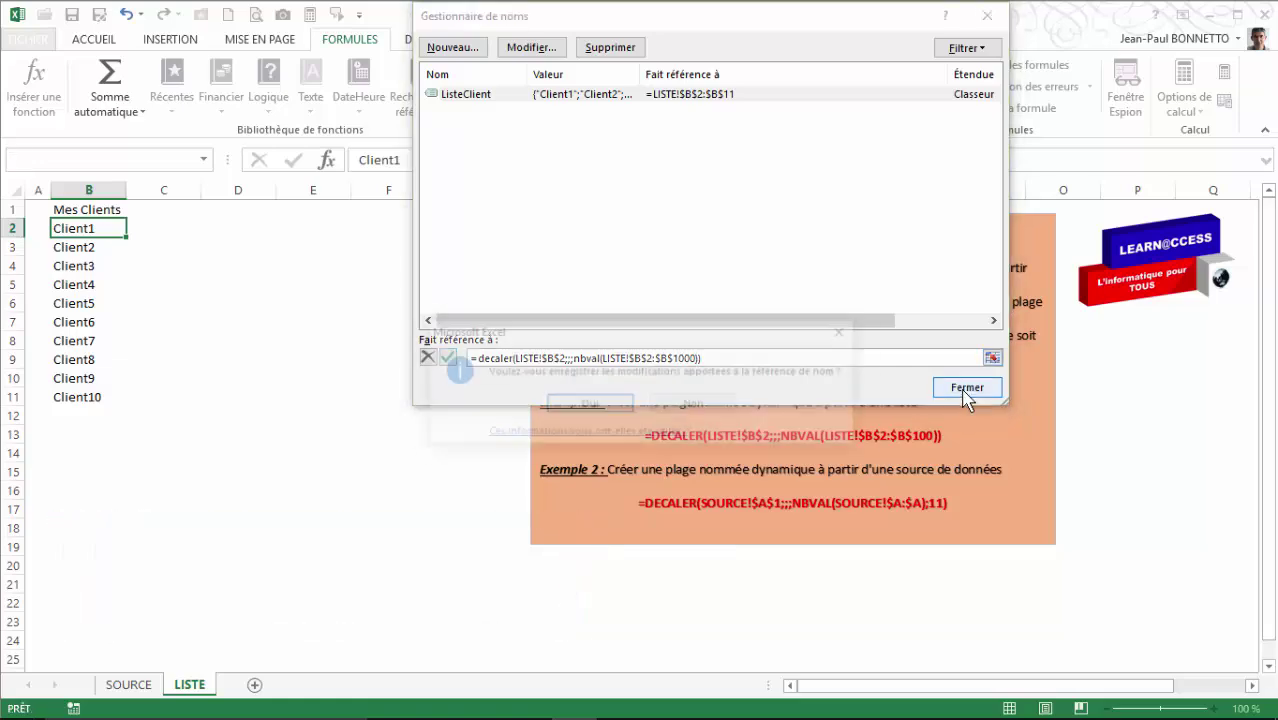
{"action": "left_click", "coordinate": [586, 412]}
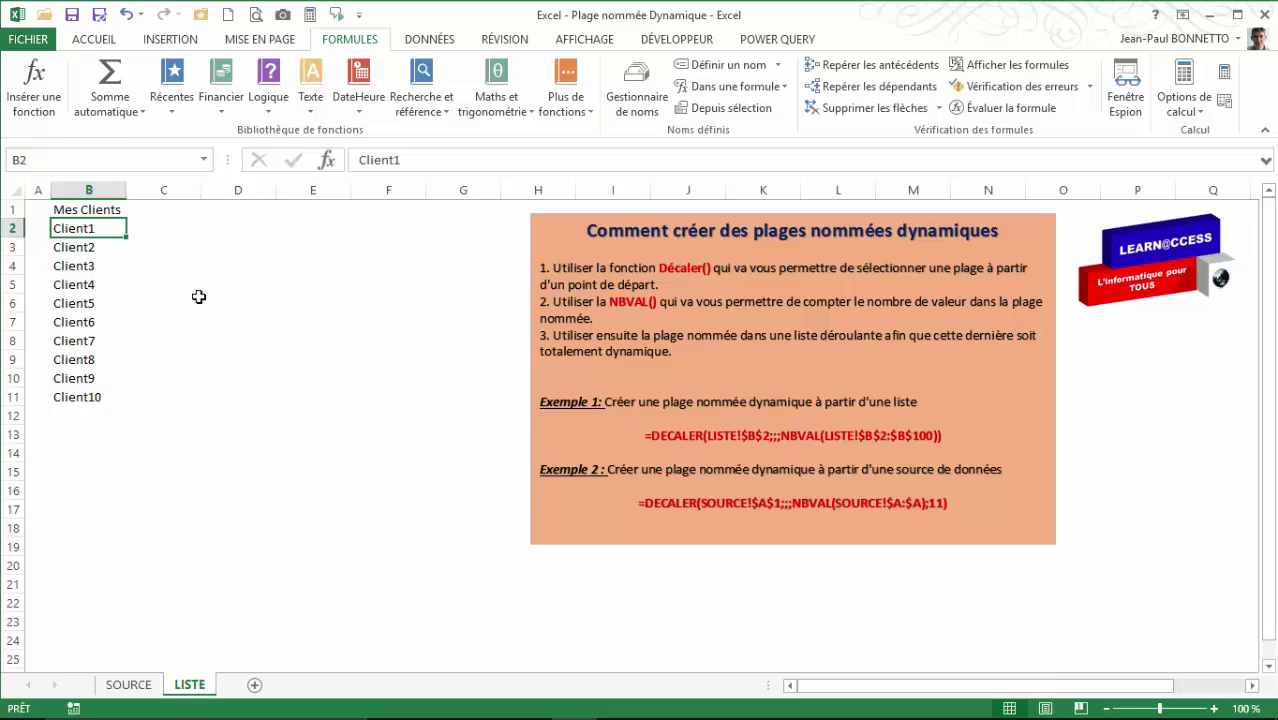
Step: Check on the sheet which cells the DECALER formula of ListeClient covers
{"action": "left_click", "coordinate": [224, 318]}
{"action": "left_click", "coordinate": [637, 95]}
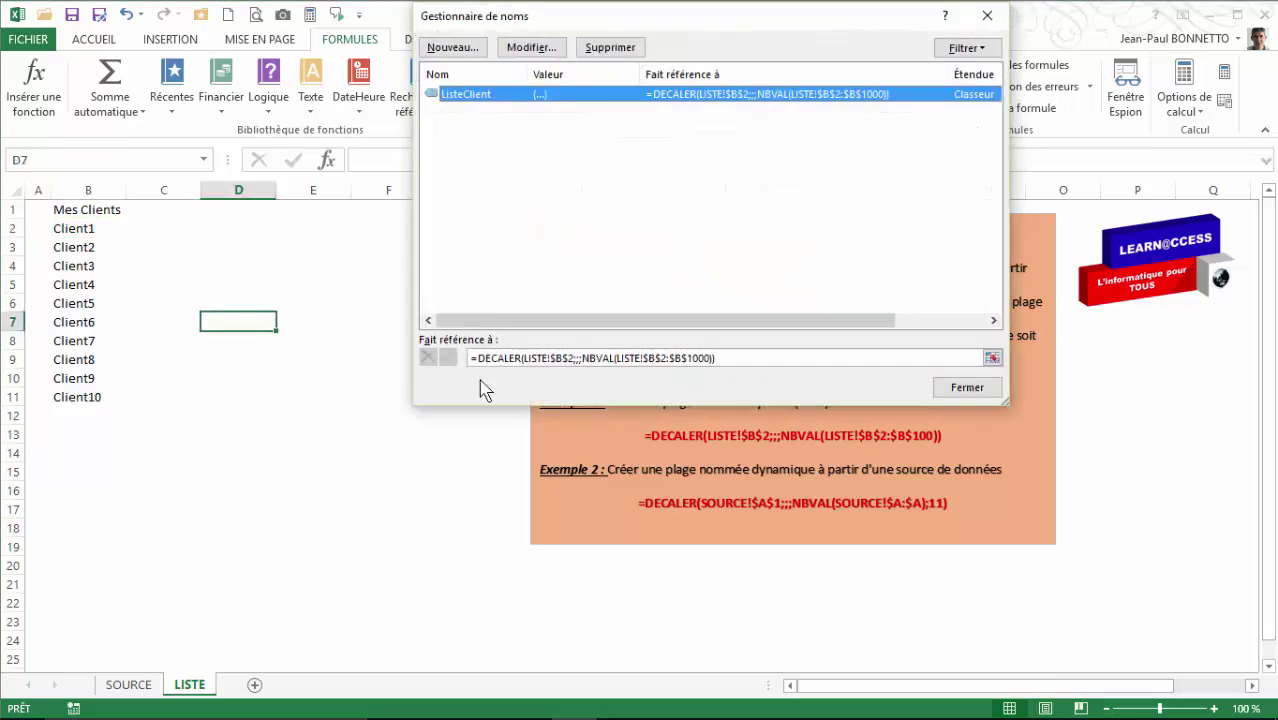
{"action": "left_click", "coordinate": [992, 357]}
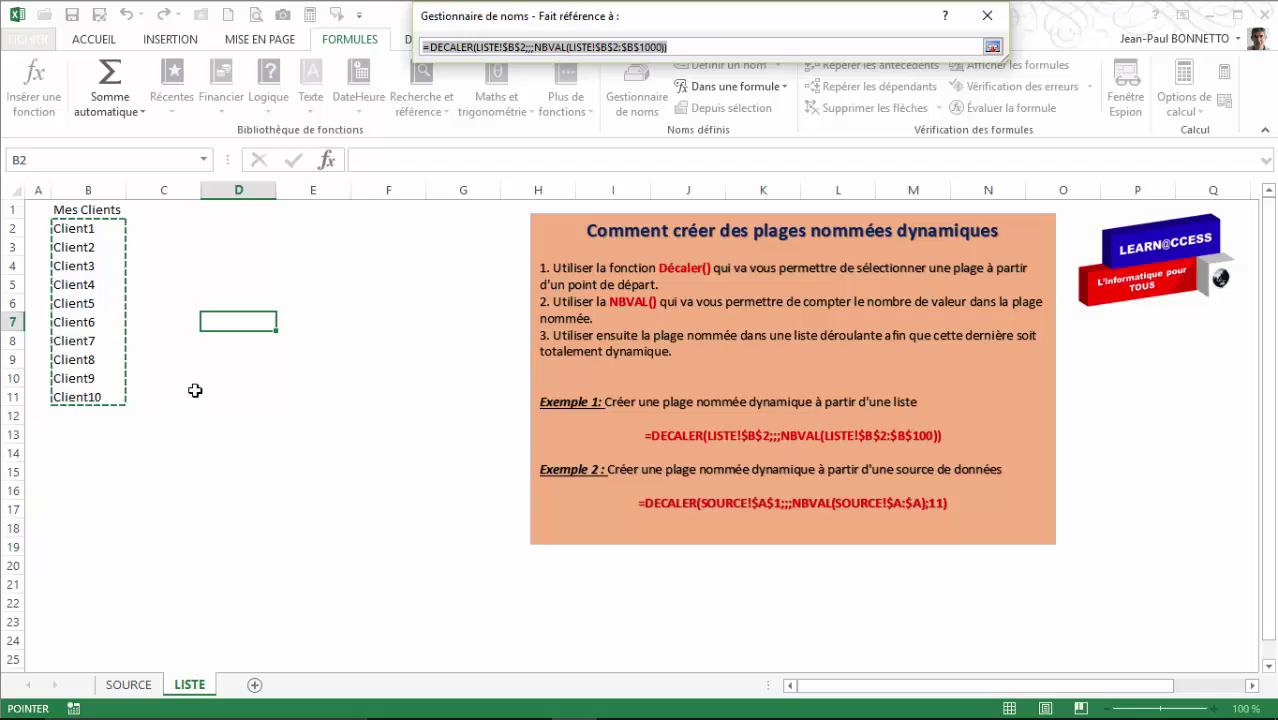
{"action": "left_click", "coordinate": [987, 16]}
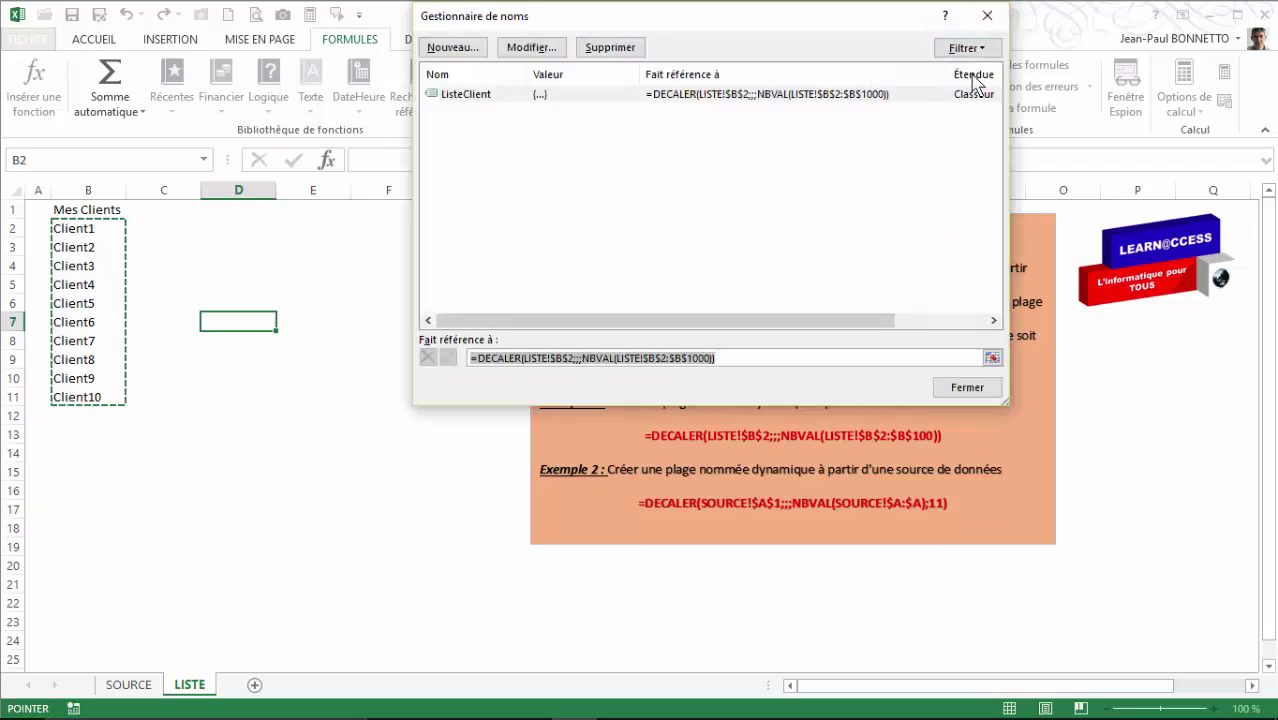
{"action": "left_click", "coordinate": [987, 16]}
Step: Extend the client list by filling Client11 and Client12 into cells B12:B13
{"action": "left_click", "coordinate": [71, 400]}
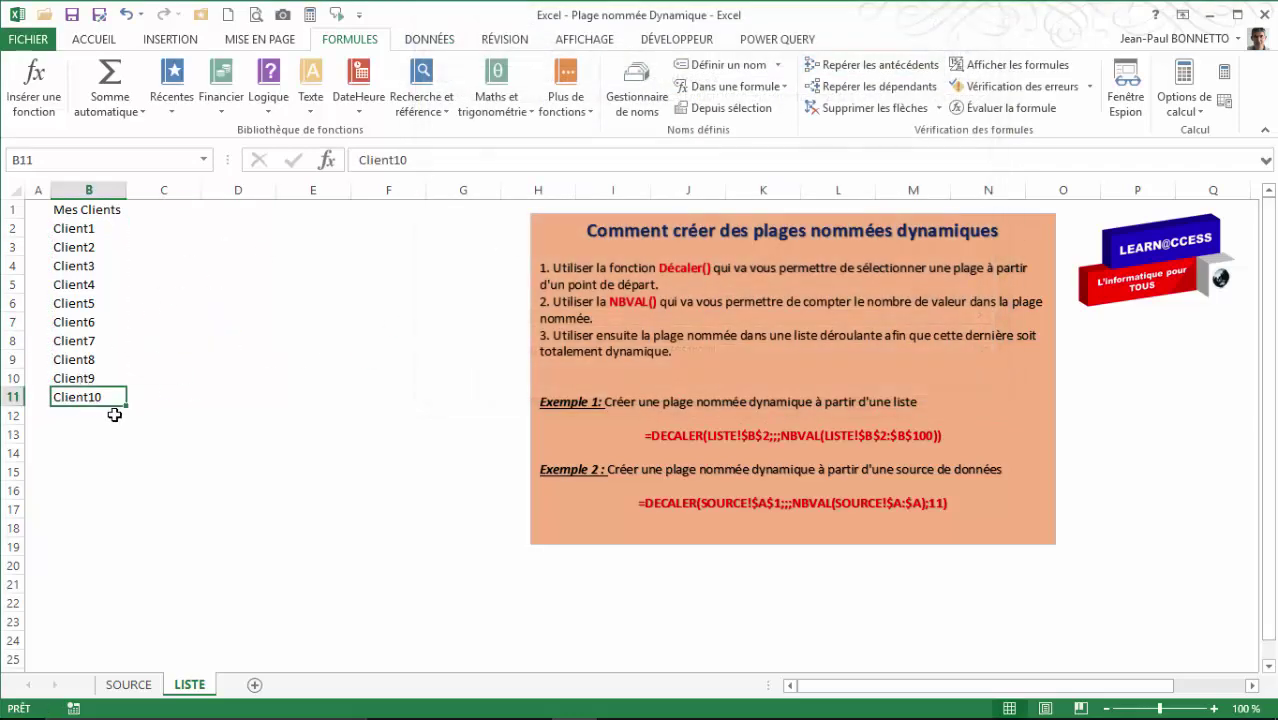
{"action": "left_click_drag", "start_coordinate": [130, 407], "coordinate": [128, 440]}
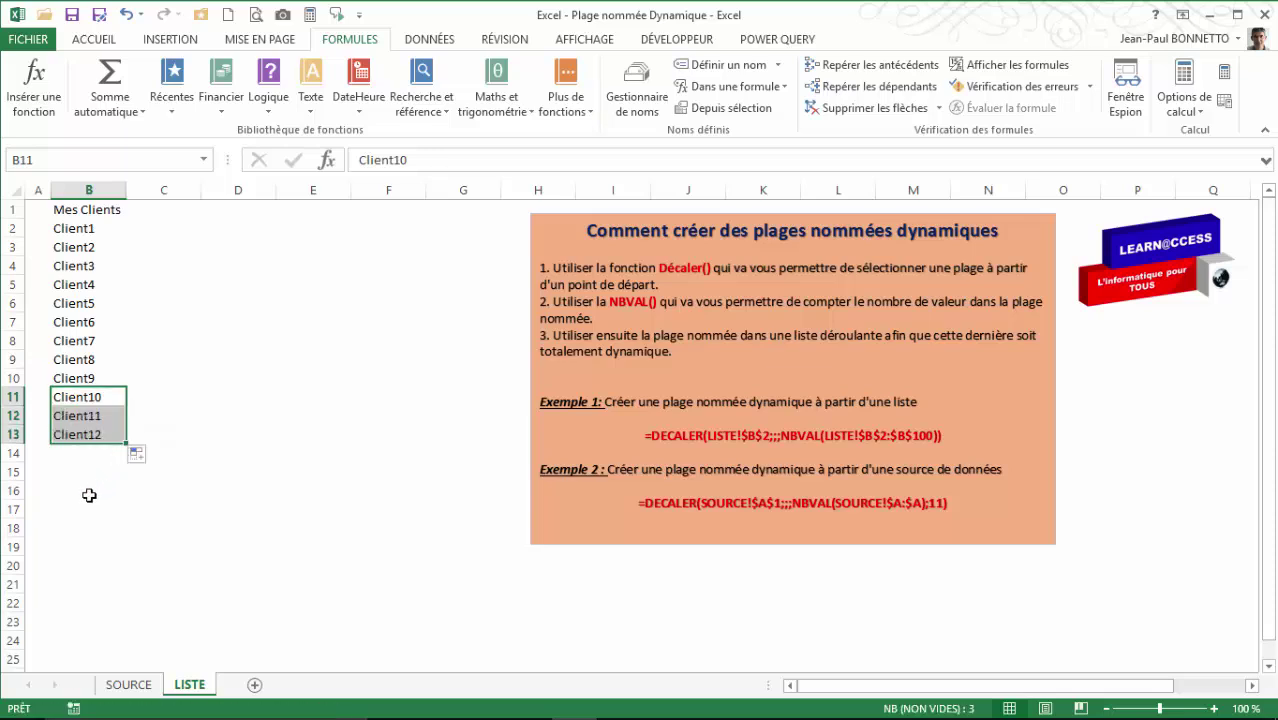
{"action": "left_click", "coordinate": [78, 420]}
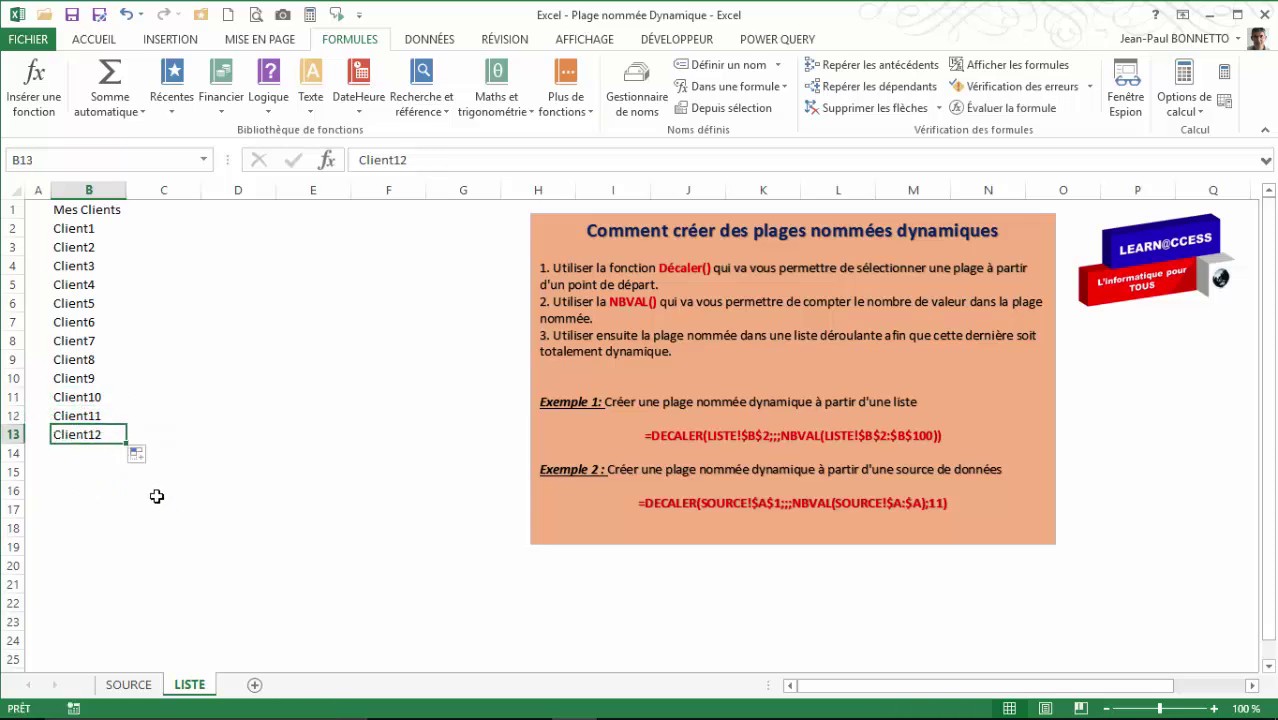
Step: Check in the name manager whether ListeClient covers the clients added in B12:B13
{"action": "left_click", "coordinate": [316, 362]}
{"action": "left_click", "coordinate": [637, 95]}
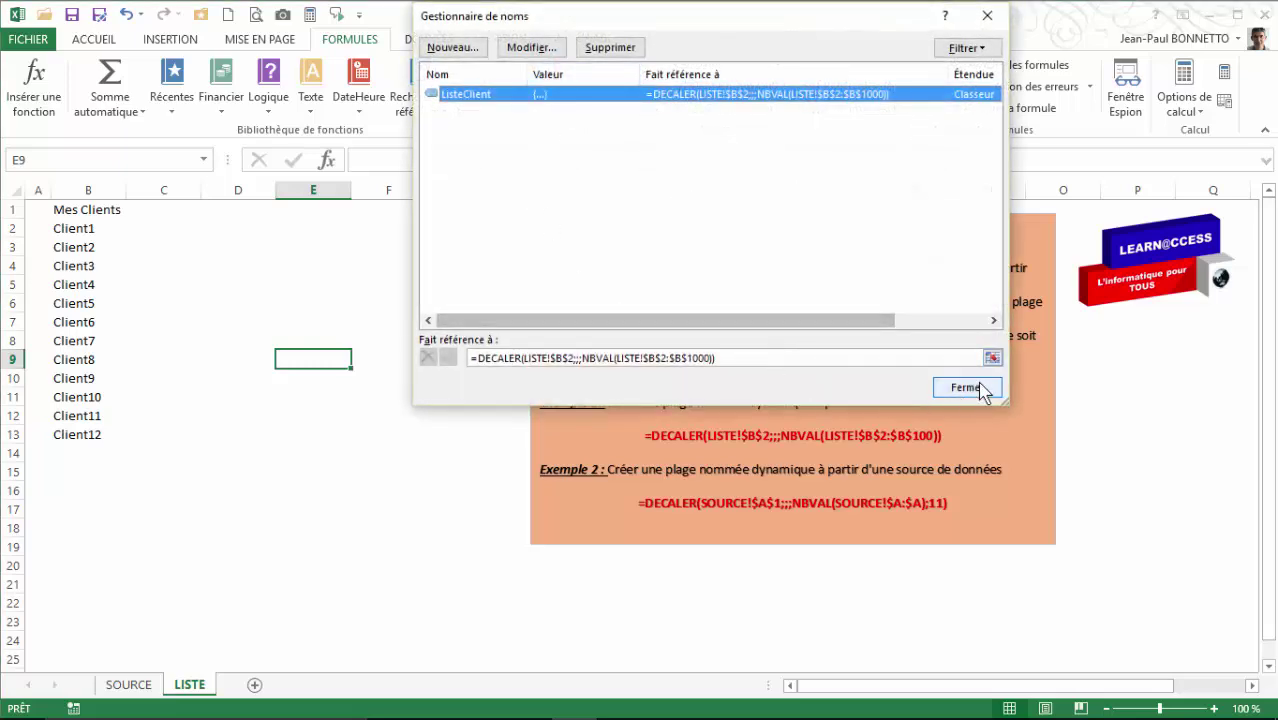
{"action": "left_click", "coordinate": [991, 358]}
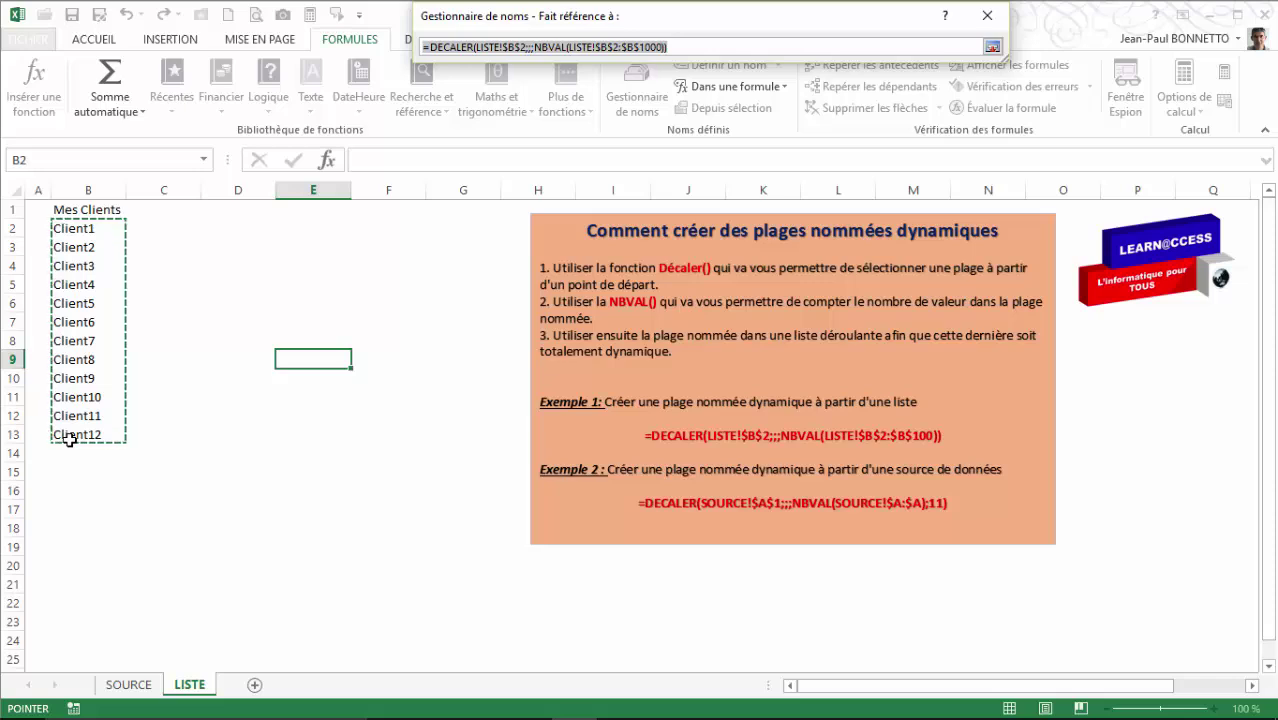
{"action": "left_click", "coordinate": [183, 455]}
{"action": "left_click_drag", "start_coordinate": [54, 413], "coordinate": [84, 432]}
{"action": "type", "text": "+"}
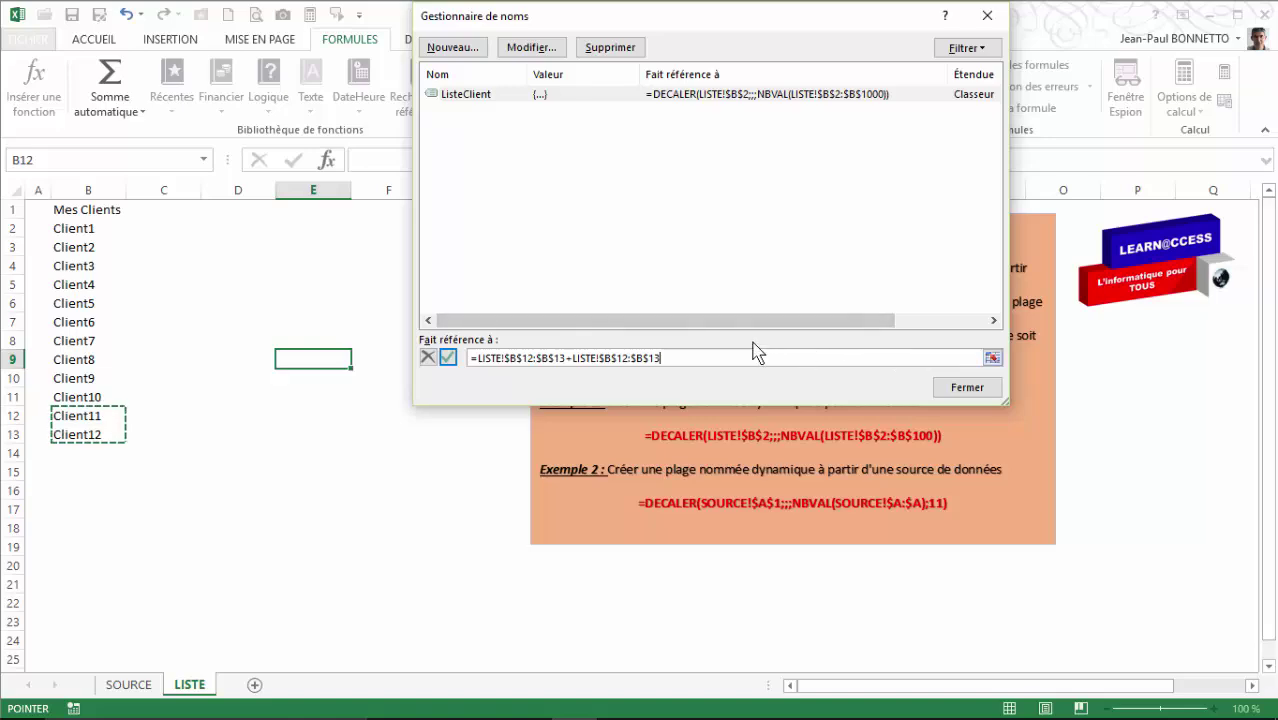
{"action": "key", "text": "Escape"}
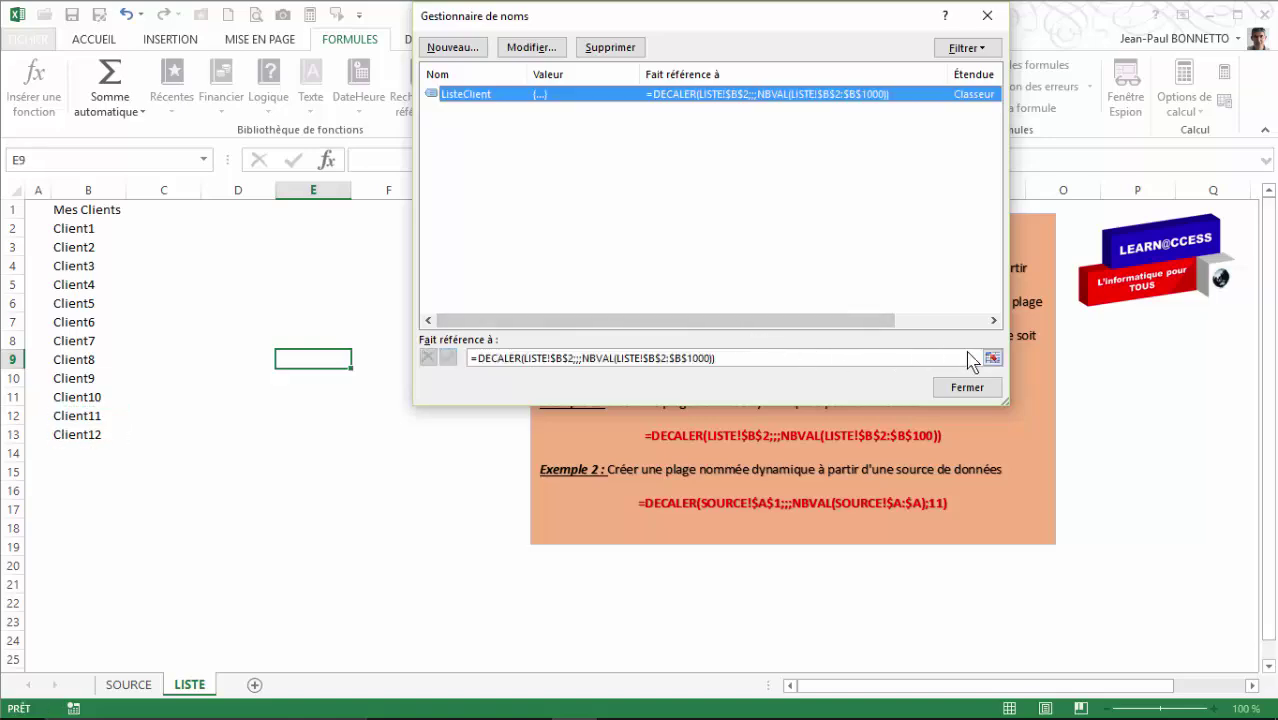
{"action": "left_click", "coordinate": [967, 387]}
Step: Delete Client11 and Client12 from cells B12:B13 of the client list
{"action": "left_click_drag", "start_coordinate": [103, 412], "coordinate": [86, 432]}
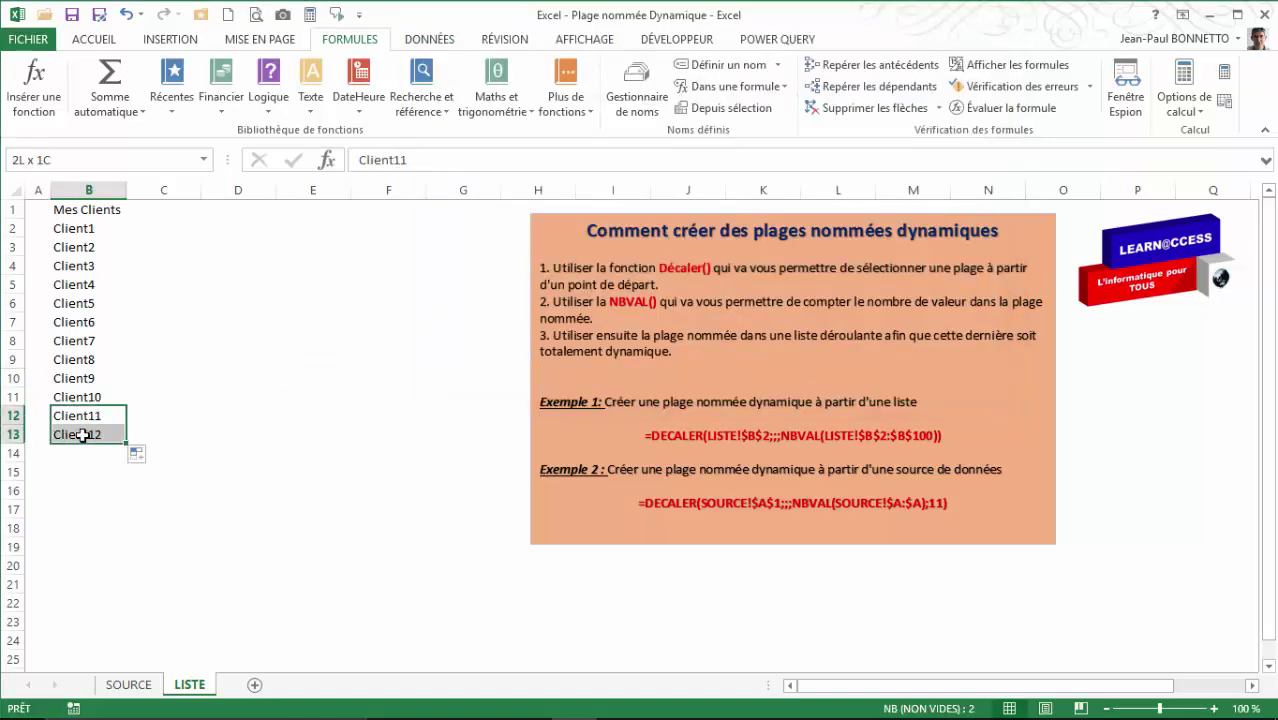
{"action": "key", "text": "Delete"}
{"action": "left_click", "coordinate": [231, 324]}
Step: Check which cells ListeClient covers on the sheet with the shortened client list
{"action": "left_click", "coordinate": [308, 313]}
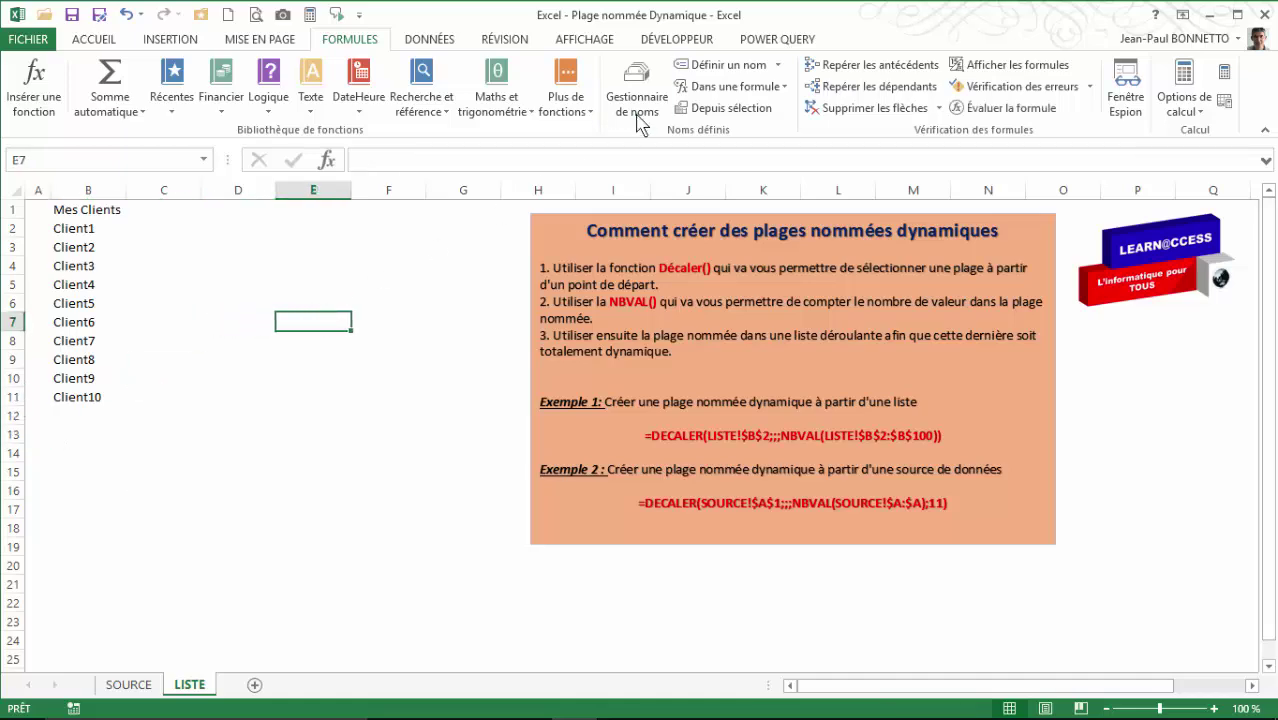
{"action": "left_click", "coordinate": [637, 95]}
{"action": "left_click", "coordinate": [988, 359]}
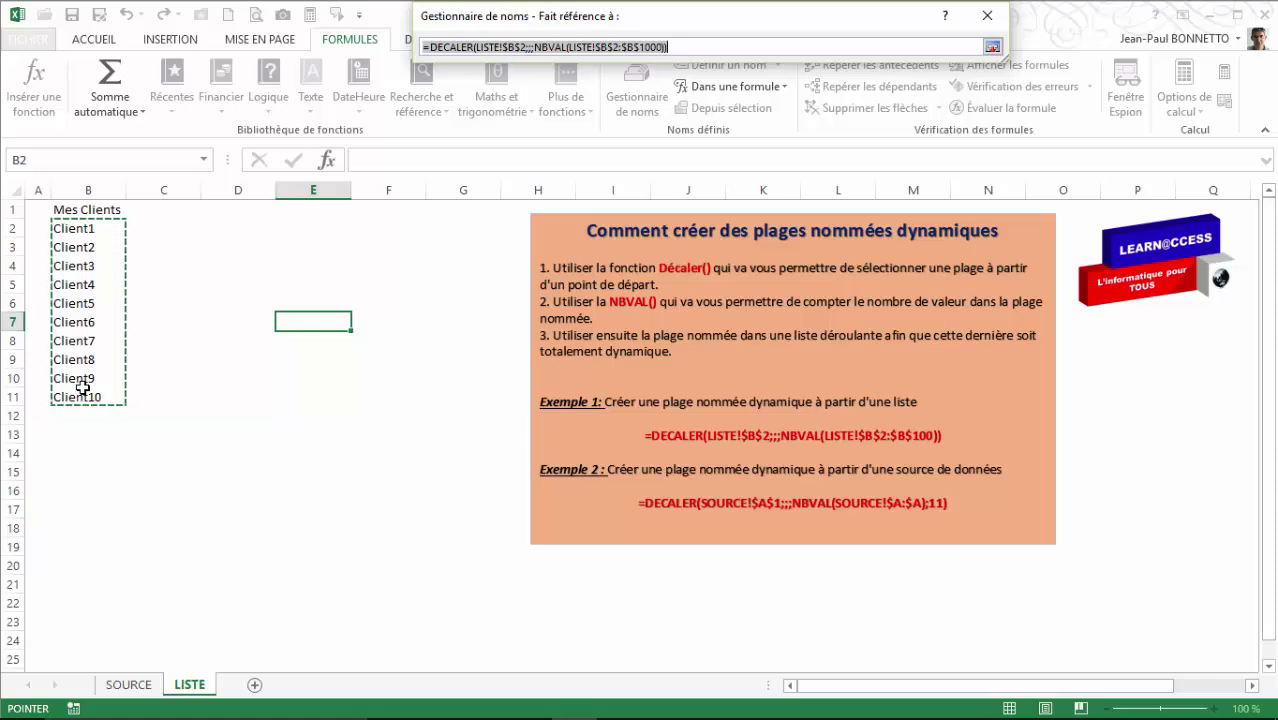
{"action": "left_click", "coordinate": [992, 47]}
{"action": "left_click", "coordinate": [988, 17]}
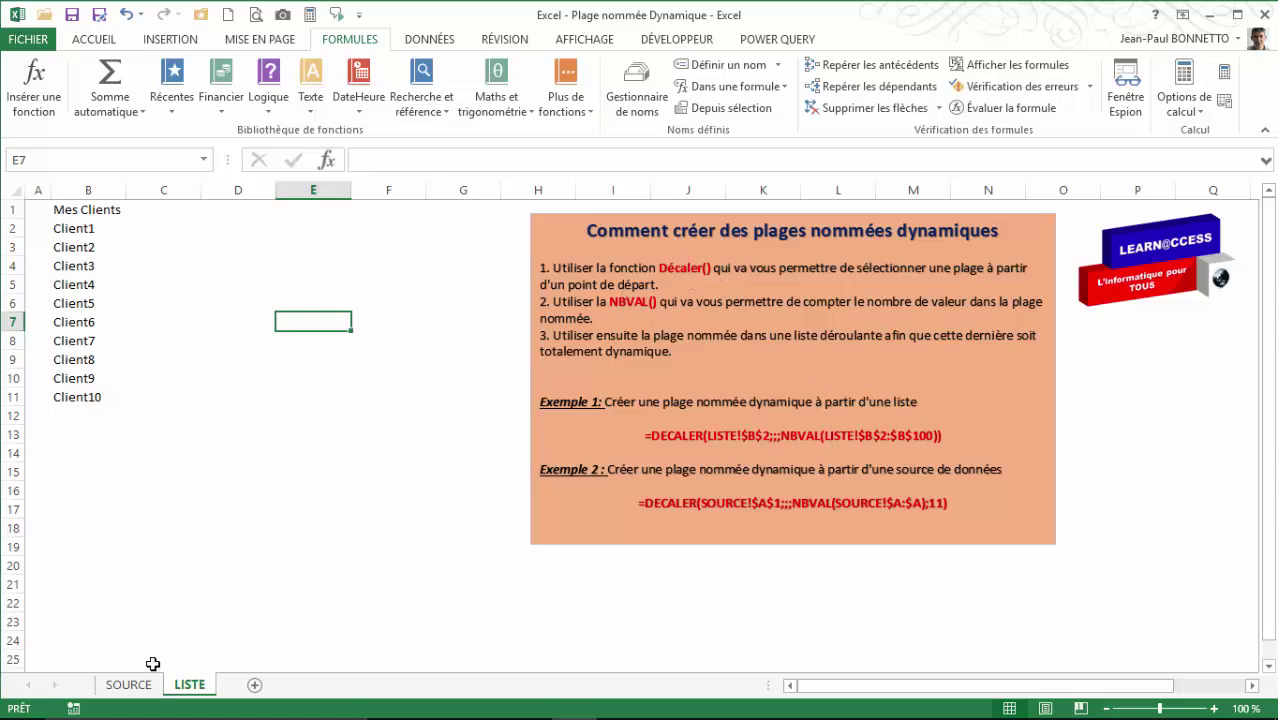
Step: Set the data validation of the Client cells C2:C10 on the SOURCE sheet to allow a list (Liste)
{"action": "left_click", "coordinate": [128, 684]}
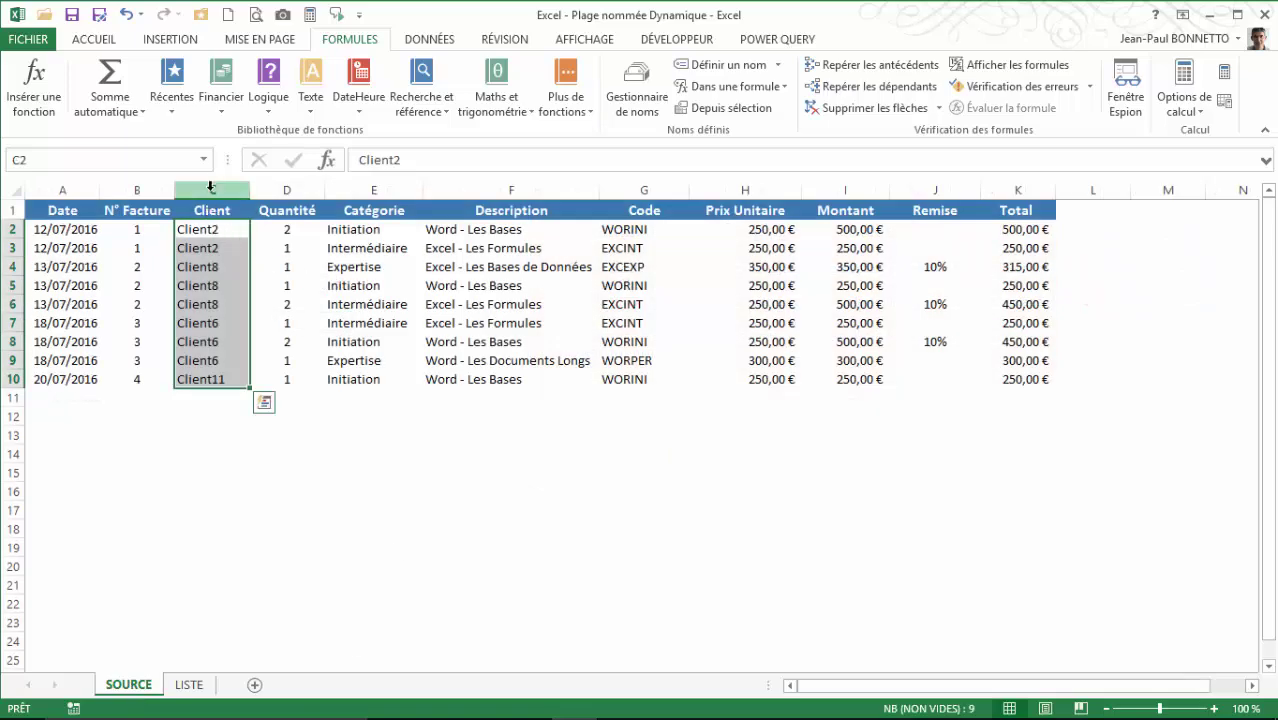
{"action": "left_click_drag", "start_coordinate": [205, 229], "coordinate": [205, 380]}
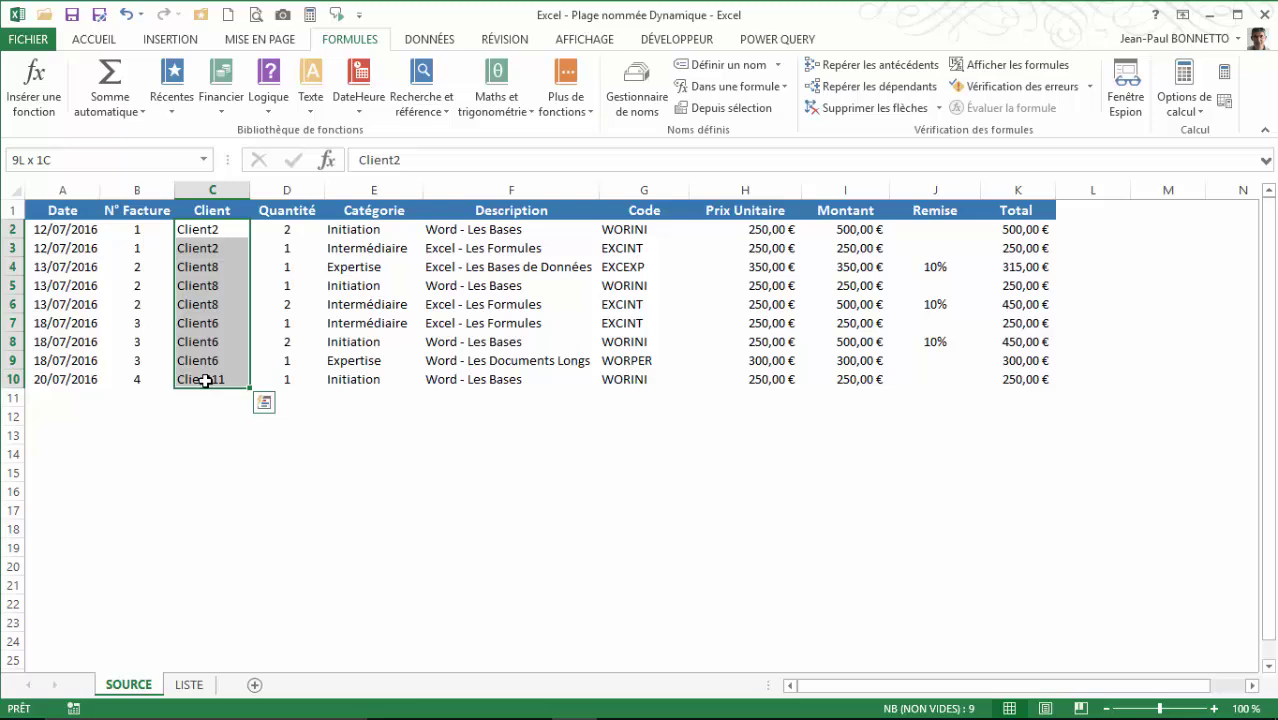
{"action": "left_click_drag", "start_coordinate": [205, 380], "coordinate": [208, 377]}
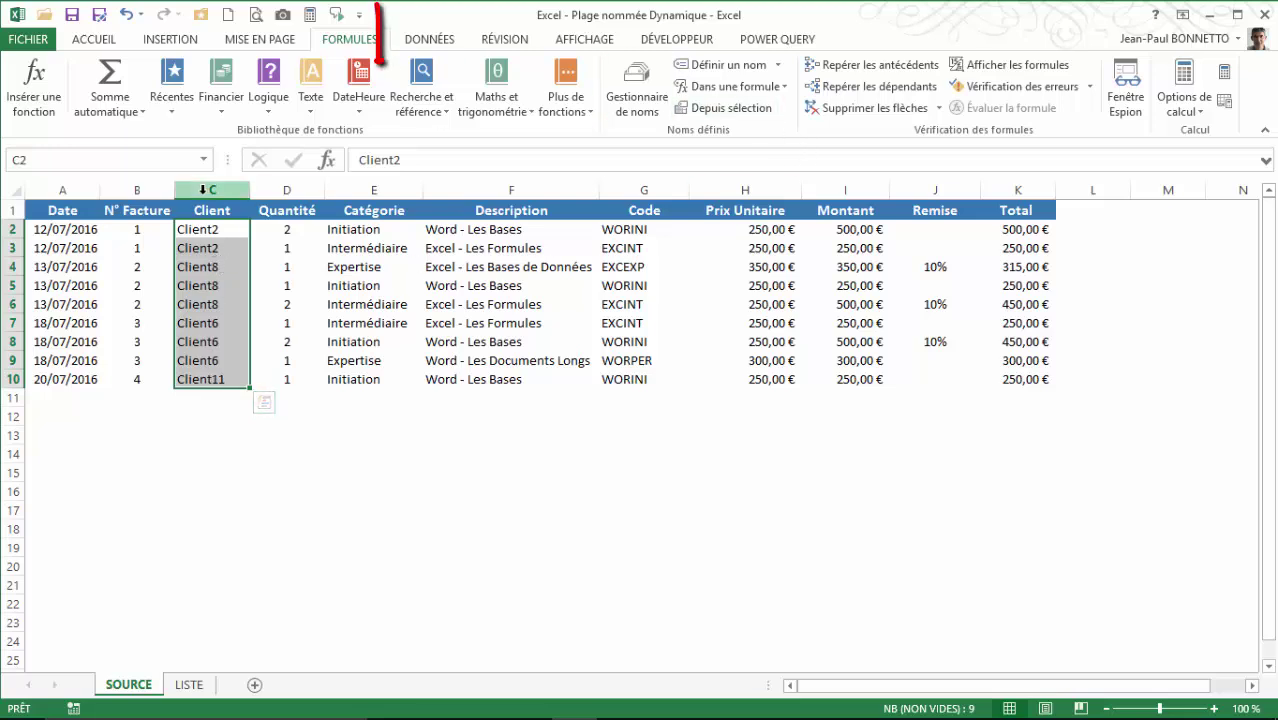
{"action": "left_click", "coordinate": [447, 48]}
{"action": "left_click", "coordinate": [851, 104]}
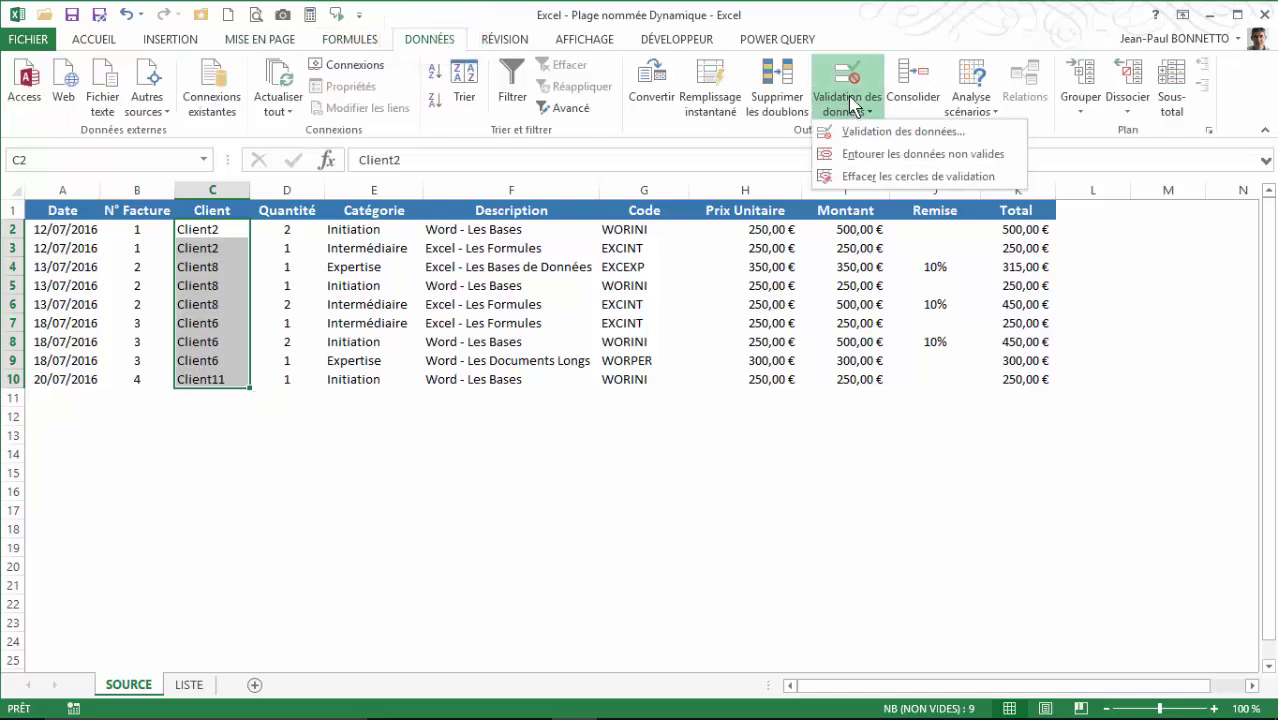
{"action": "left_click", "coordinate": [855, 132]}
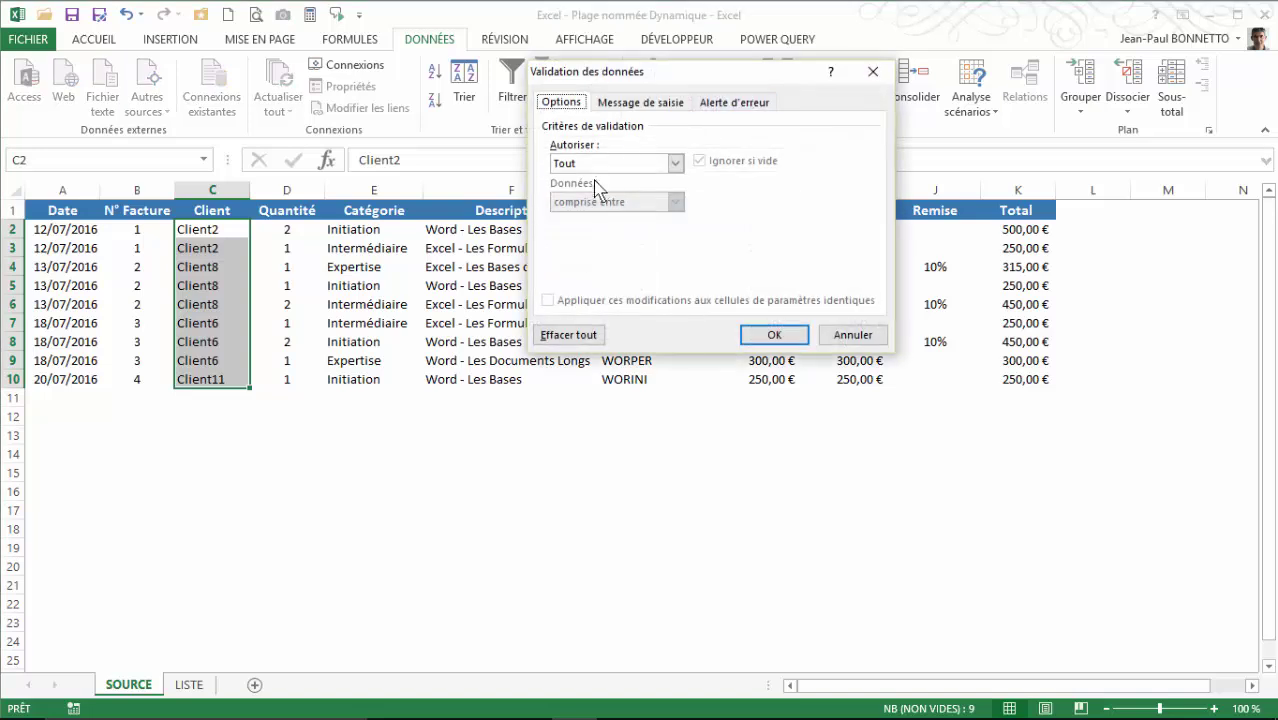
{"action": "left_click", "coordinate": [675, 163]}
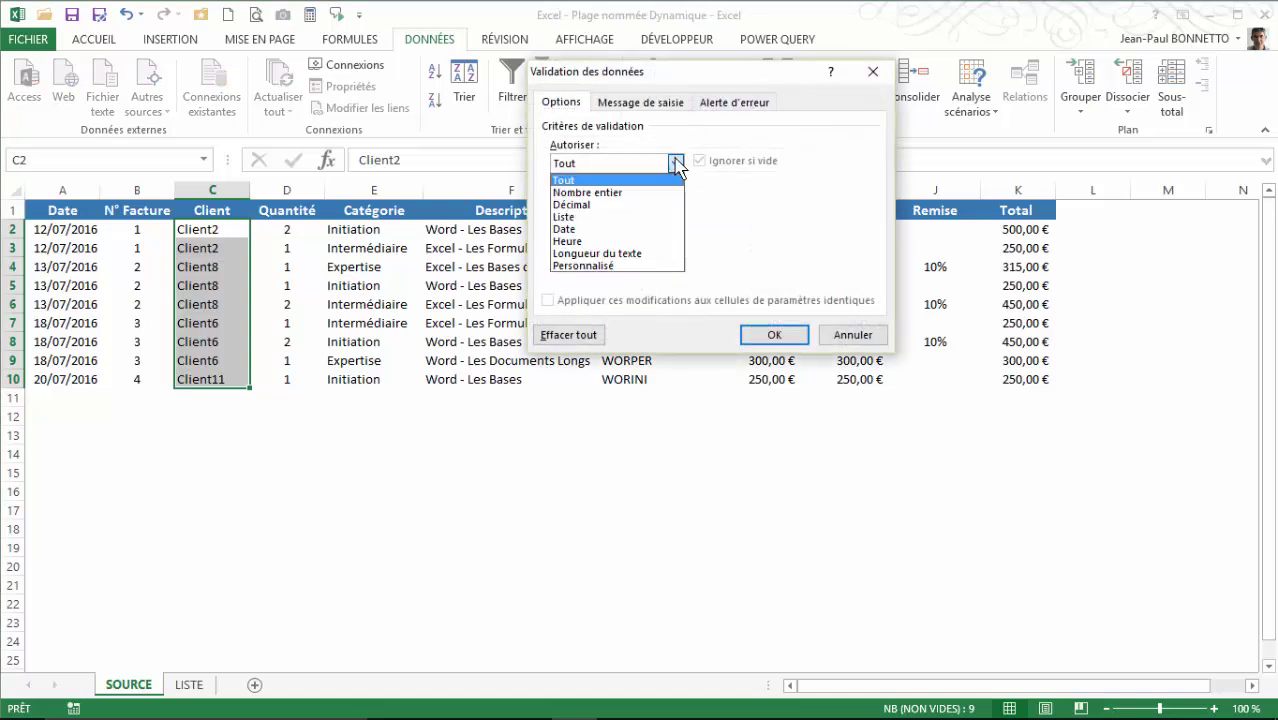
{"action": "left_click", "coordinate": [579, 221]}
Step: Enter the named range ListeClient as the source of the validation list
{"action": "left_click", "coordinate": [578, 238]}
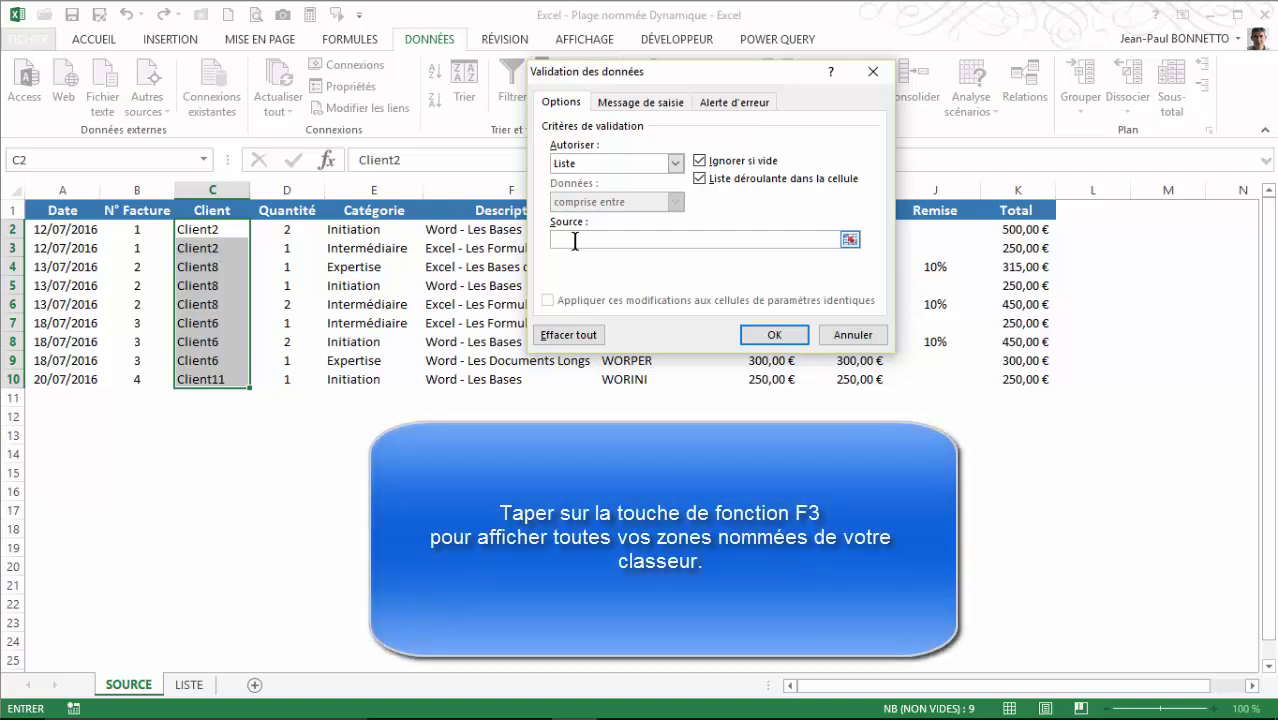
{"action": "key", "text": "F3"}
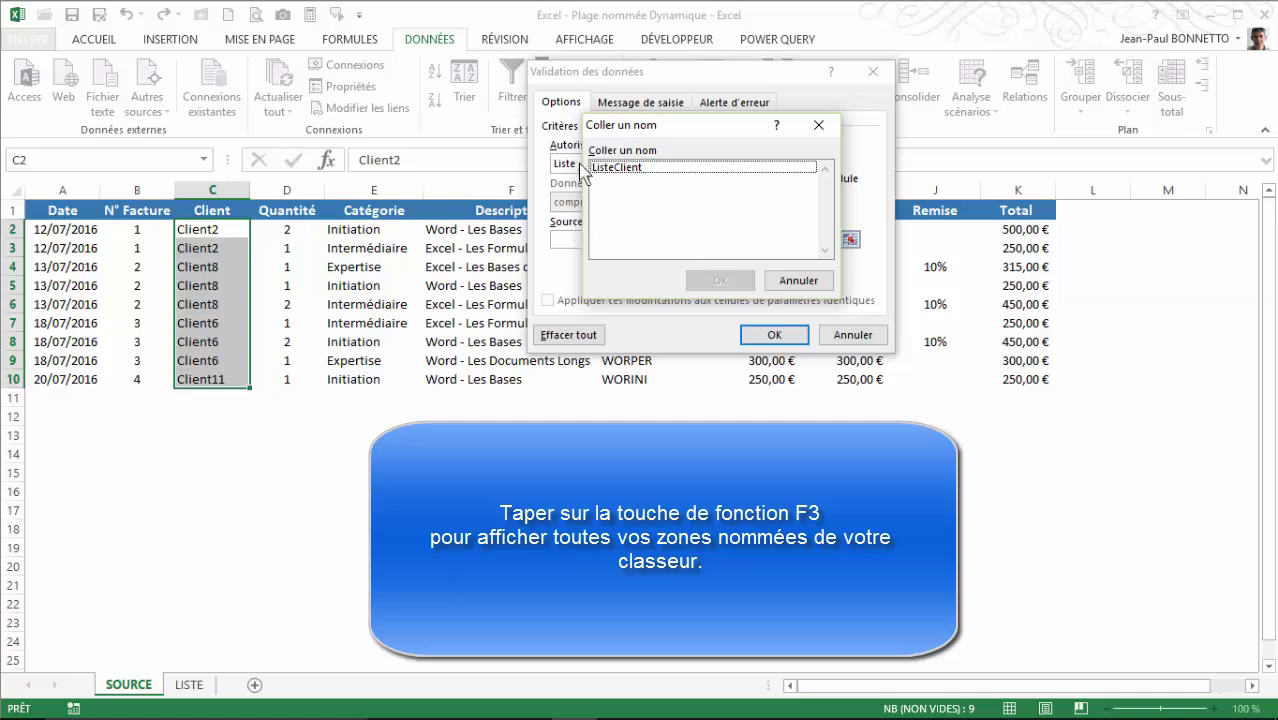
{"action": "left_click", "coordinate": [624, 168]}
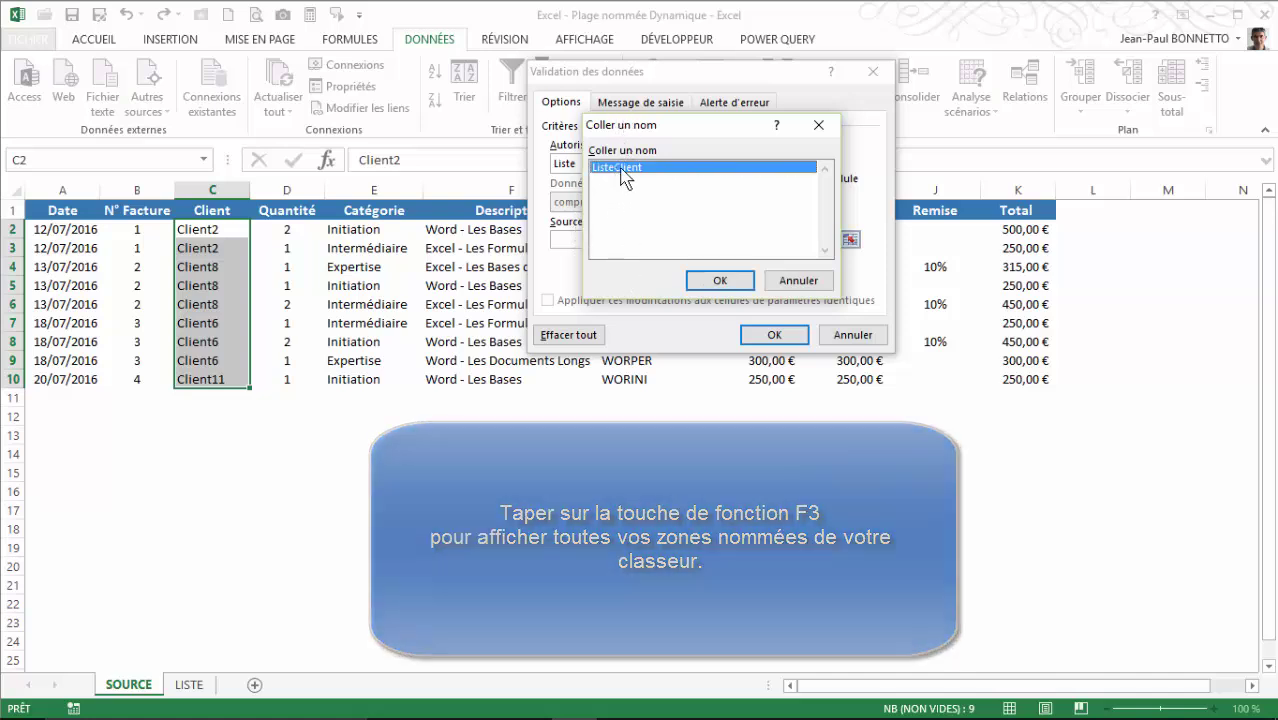
{"action": "left_click", "coordinate": [719, 280]}
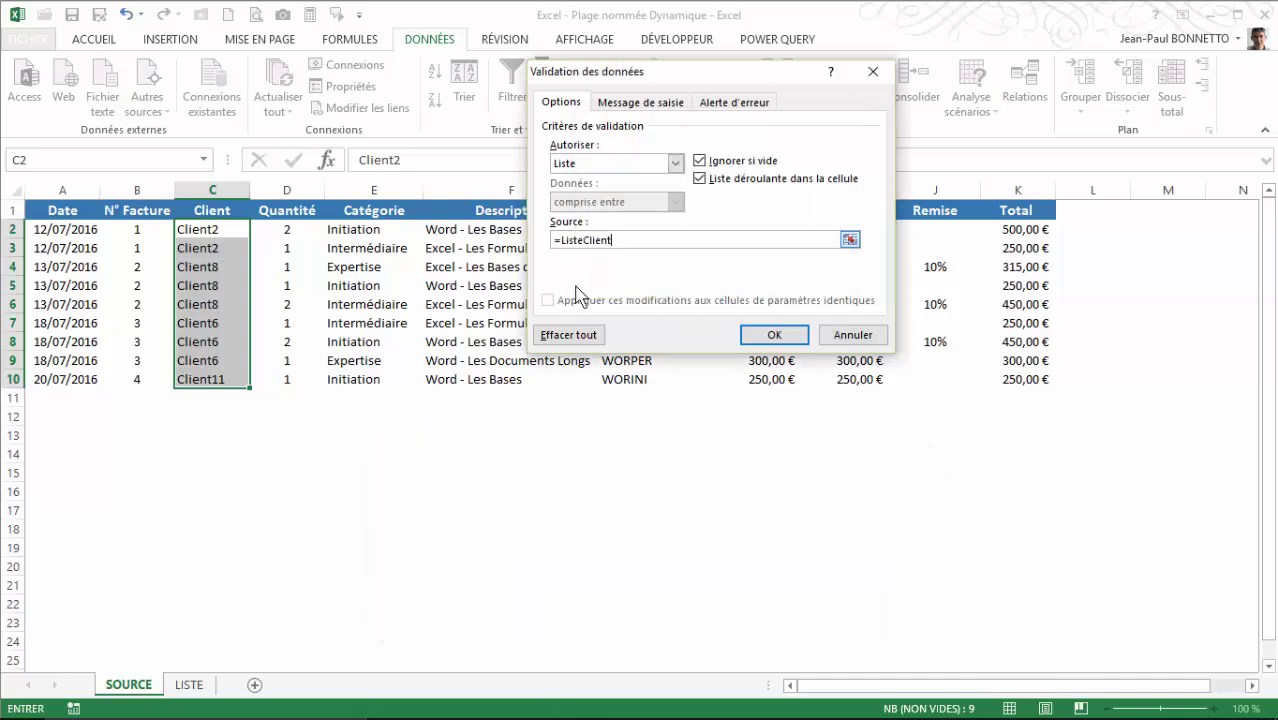
Step: Apply the list validation to the Client cells and check which clients the drop-down list of cell C4 offers
{"action": "left_click", "coordinate": [772, 335]}
{"action": "left_click", "coordinate": [205, 267]}
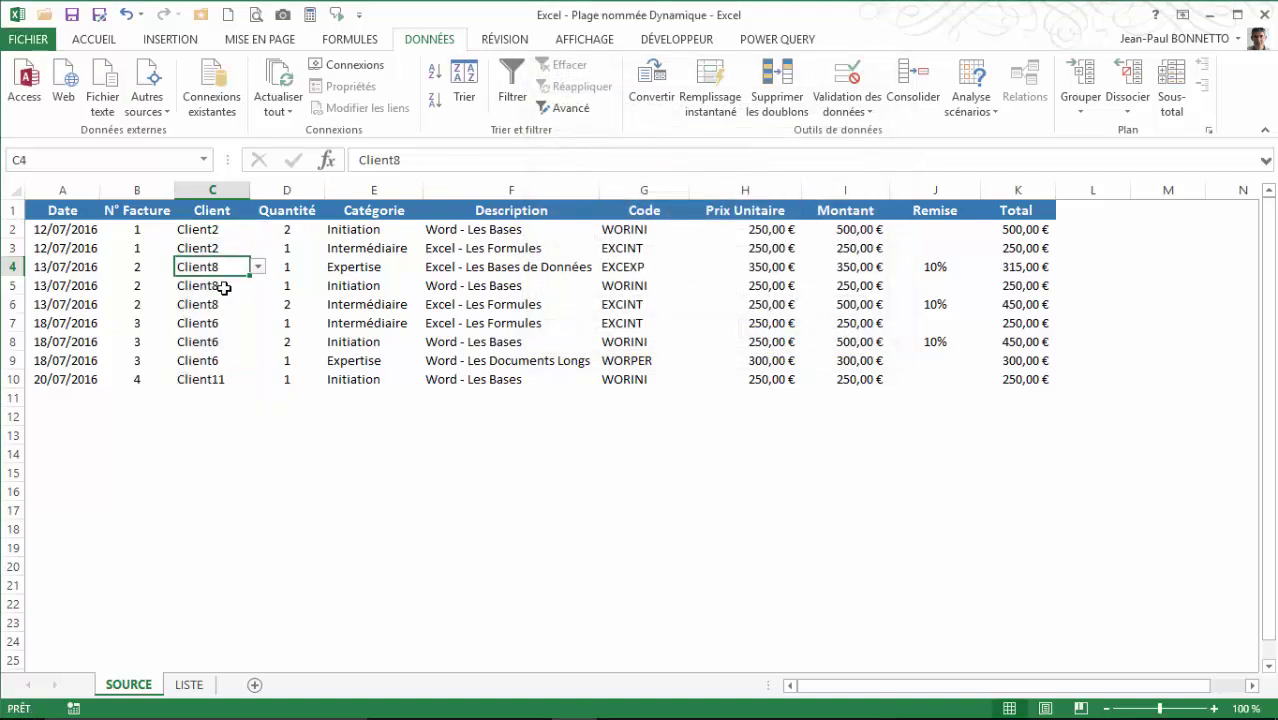
{"action": "left_click", "coordinate": [258, 267]}
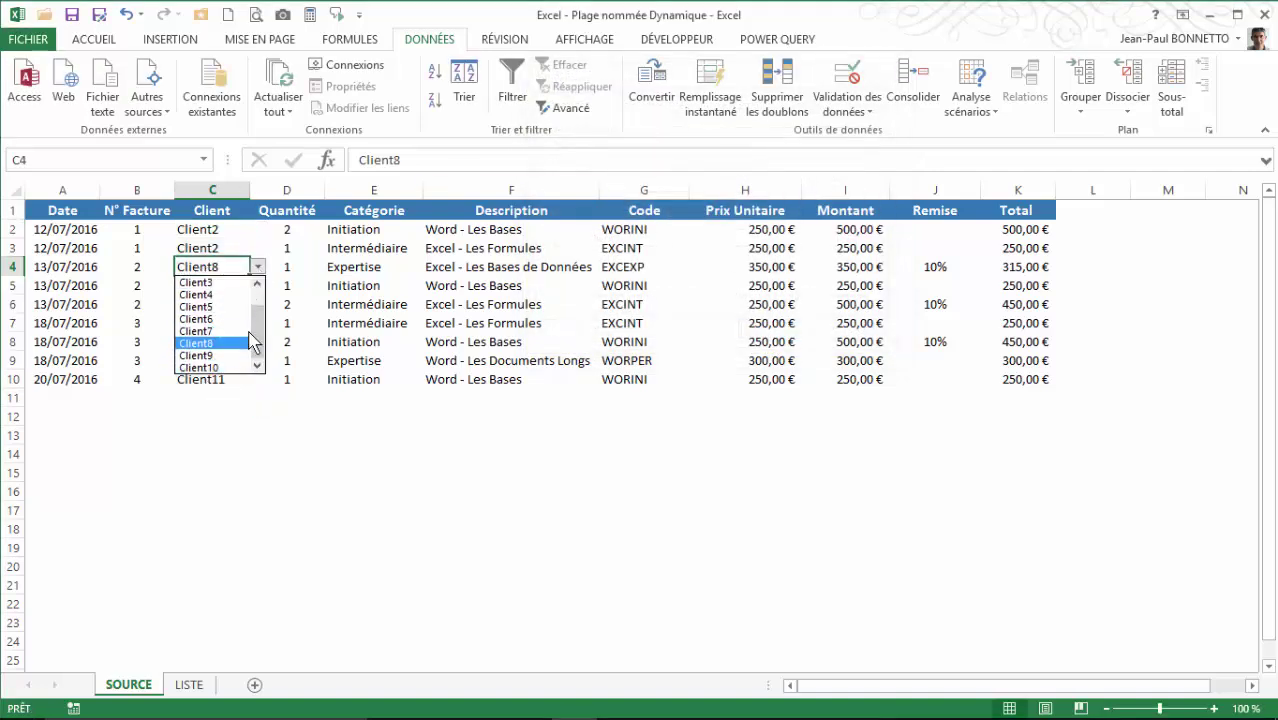
{"action": "mouse_move", "coordinate": [259, 359]}
{"action": "left_mouse_down"}
{"action": "mouse_move", "coordinate": [261, 274]}
{"action": "mouse_move", "coordinate": [250, 371]}
{"action": "left_mouse_up"}
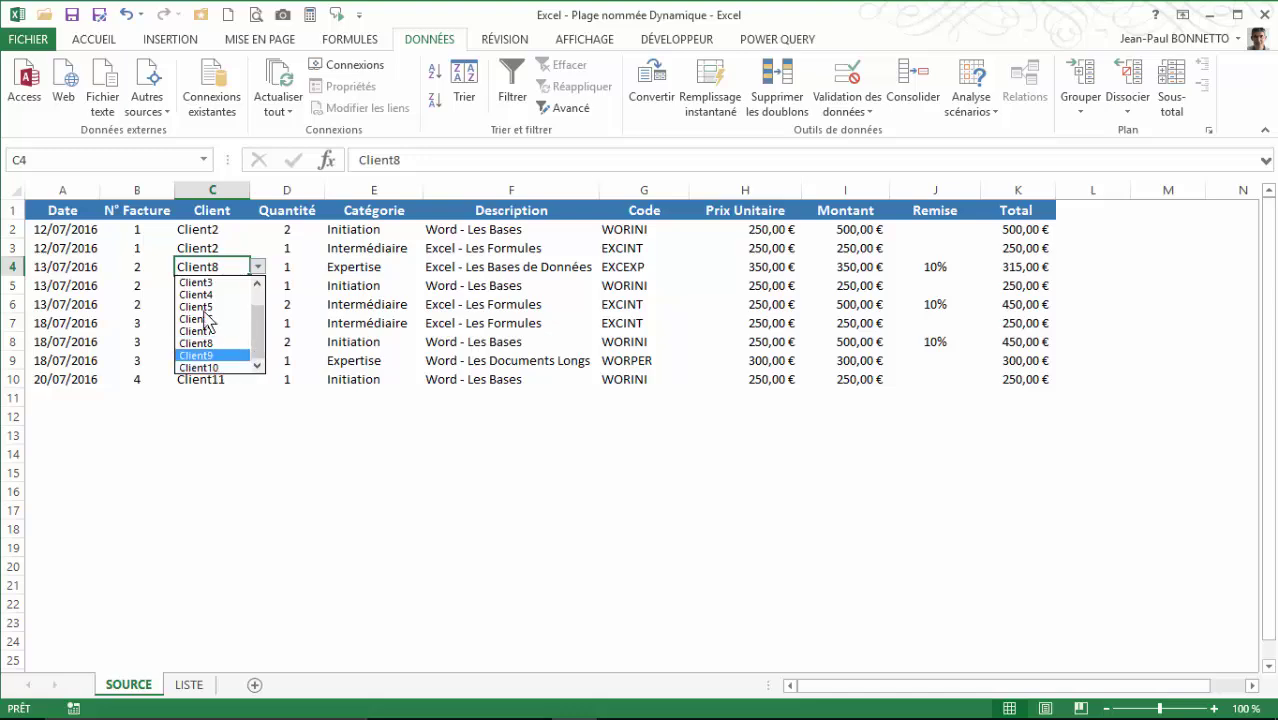
{"action": "left_click", "coordinate": [202, 233]}
{"action": "left_click", "coordinate": [202, 233]}
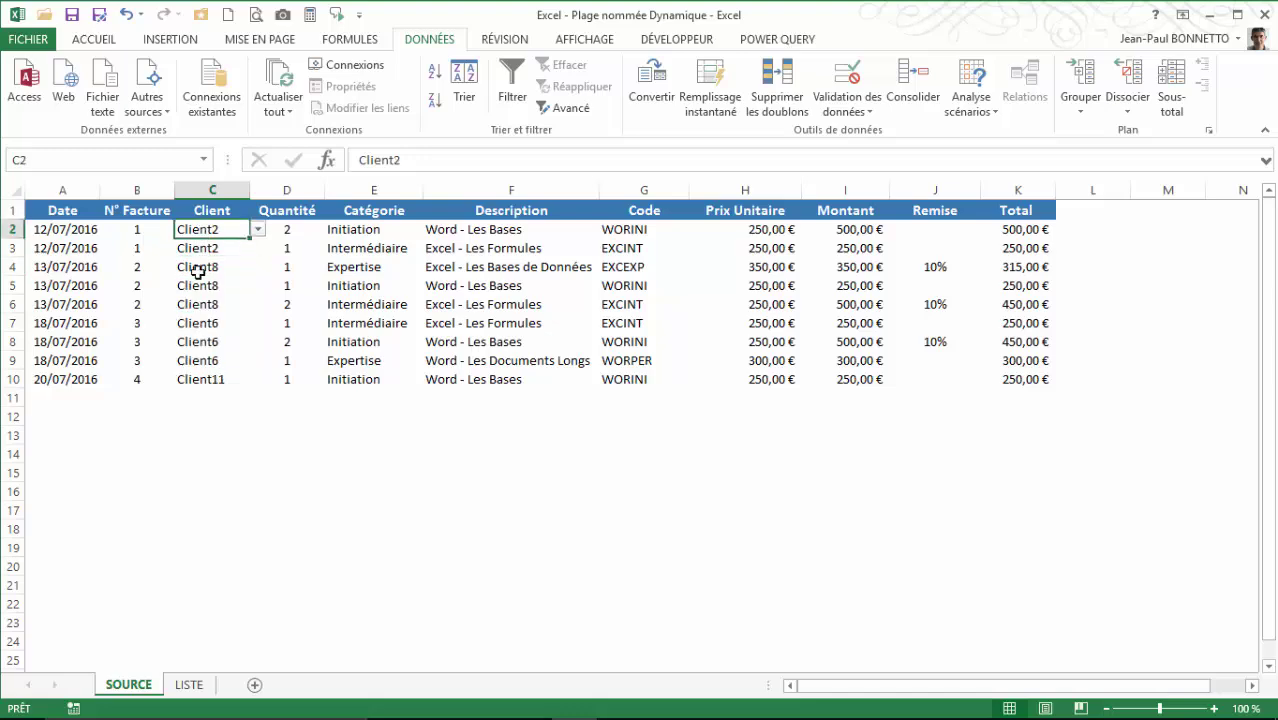
Step: Extend the client list on the LISTE sheet by filling Client11 into cell B12
{"action": "left_click", "coordinate": [187, 685]}
{"action": "left_click", "coordinate": [69, 397]}
{"action": "left_click_drag", "start_coordinate": [127, 406], "coordinate": [131, 425]}
{"action": "left_click", "coordinate": [85, 418]}
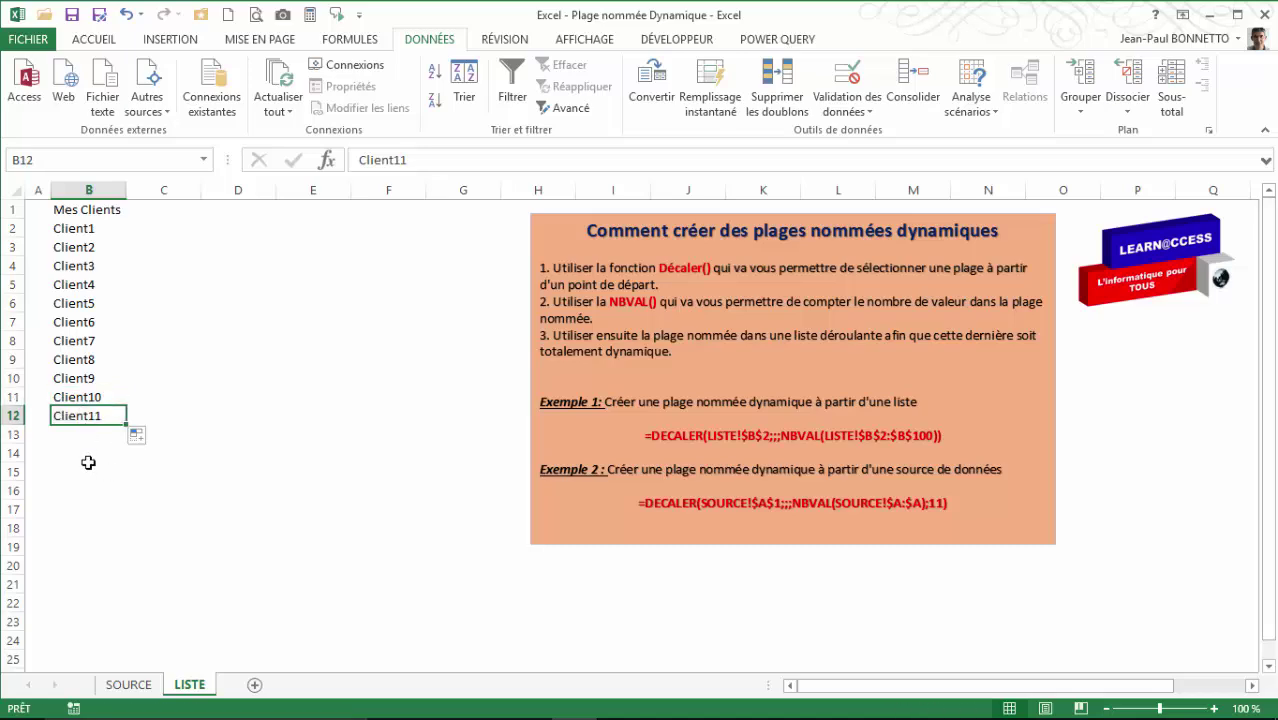
Step: Check the clients offered by the drop-down lists of cells C5 and C3 on the SOURCE sheet
{"action": "left_click", "coordinate": [128, 685]}
{"action": "left_click", "coordinate": [208, 286]}
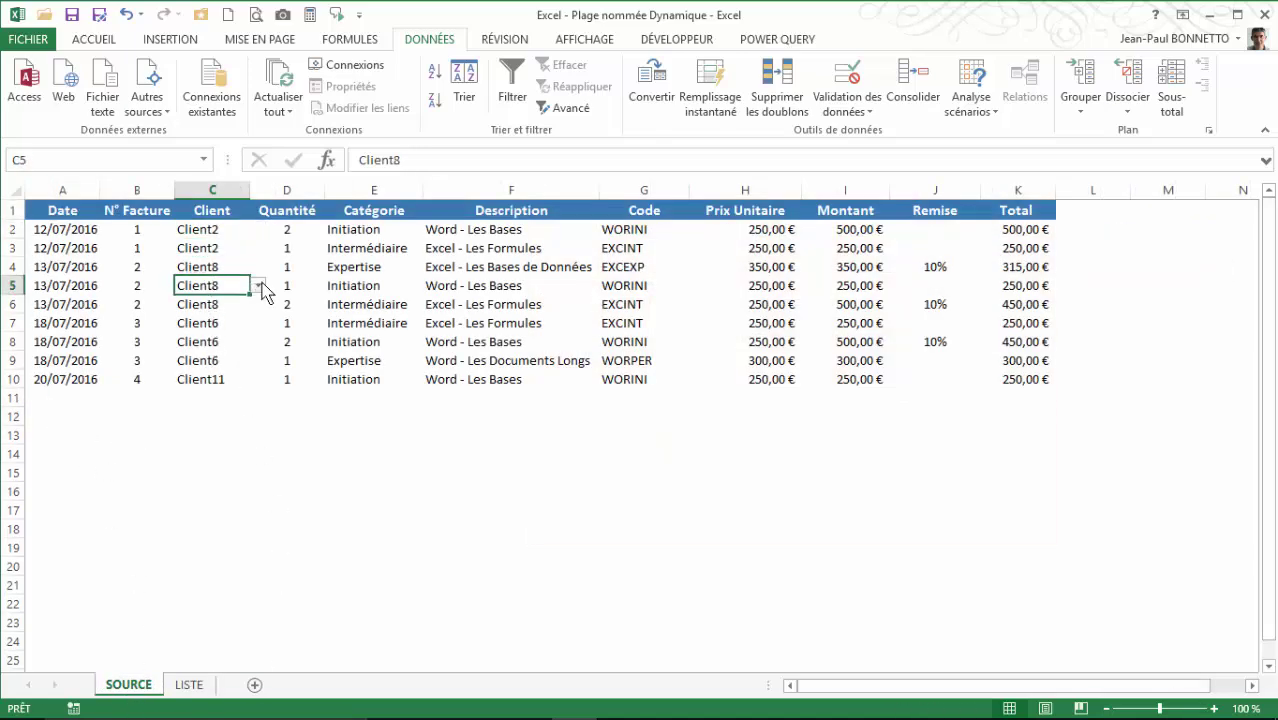
{"action": "left_click", "coordinate": [258, 286]}
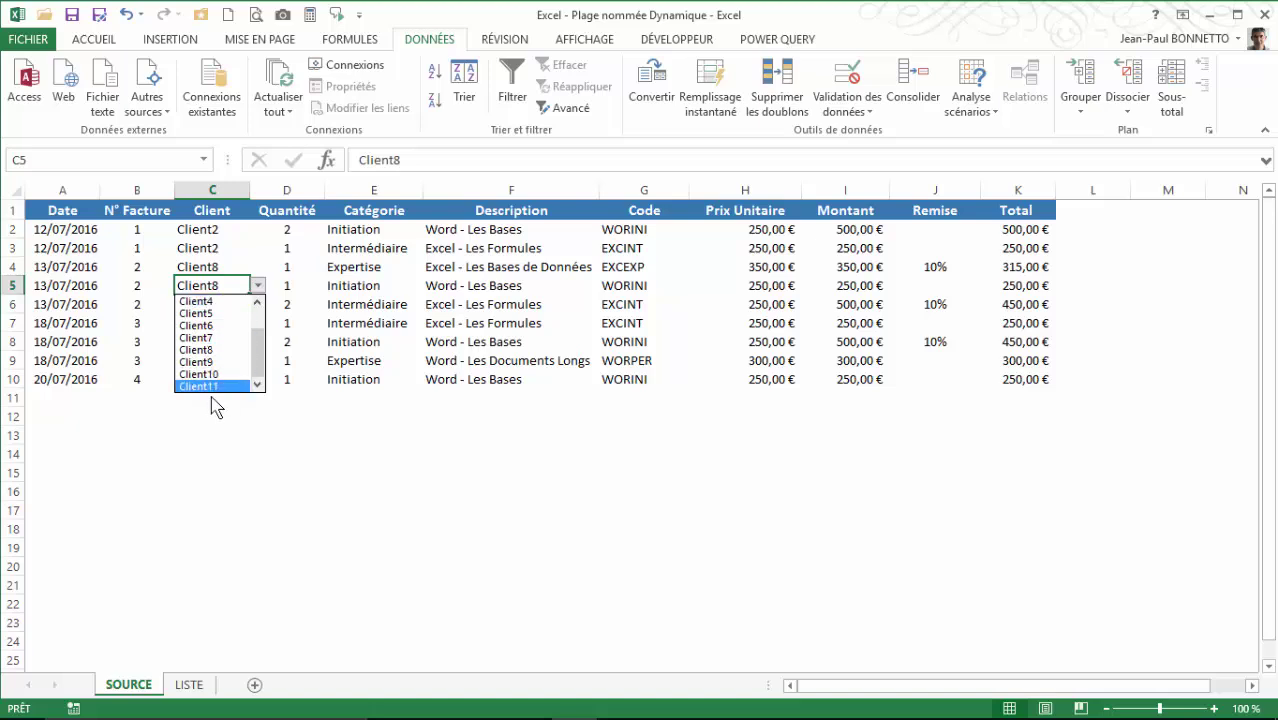
{"action": "left_click", "coordinate": [207, 248]}
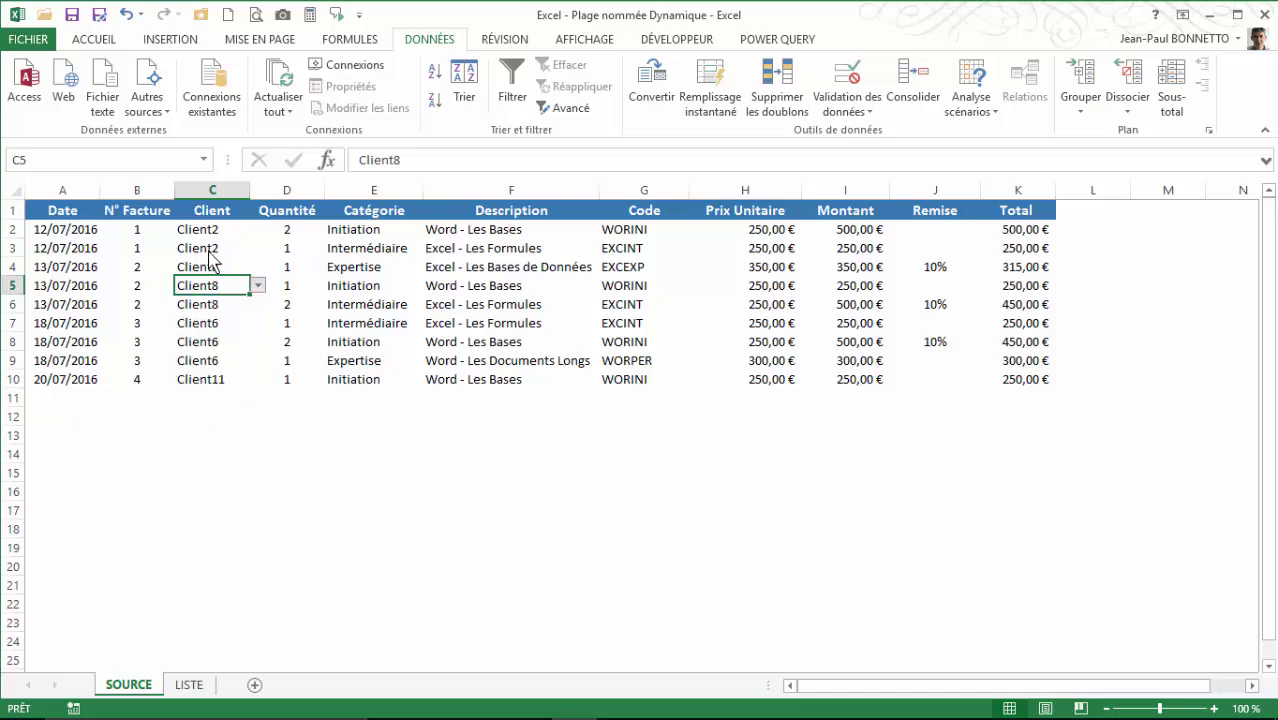
{"action": "left_click", "coordinate": [205, 246]}
{"action": "left_click", "coordinate": [257, 248]}
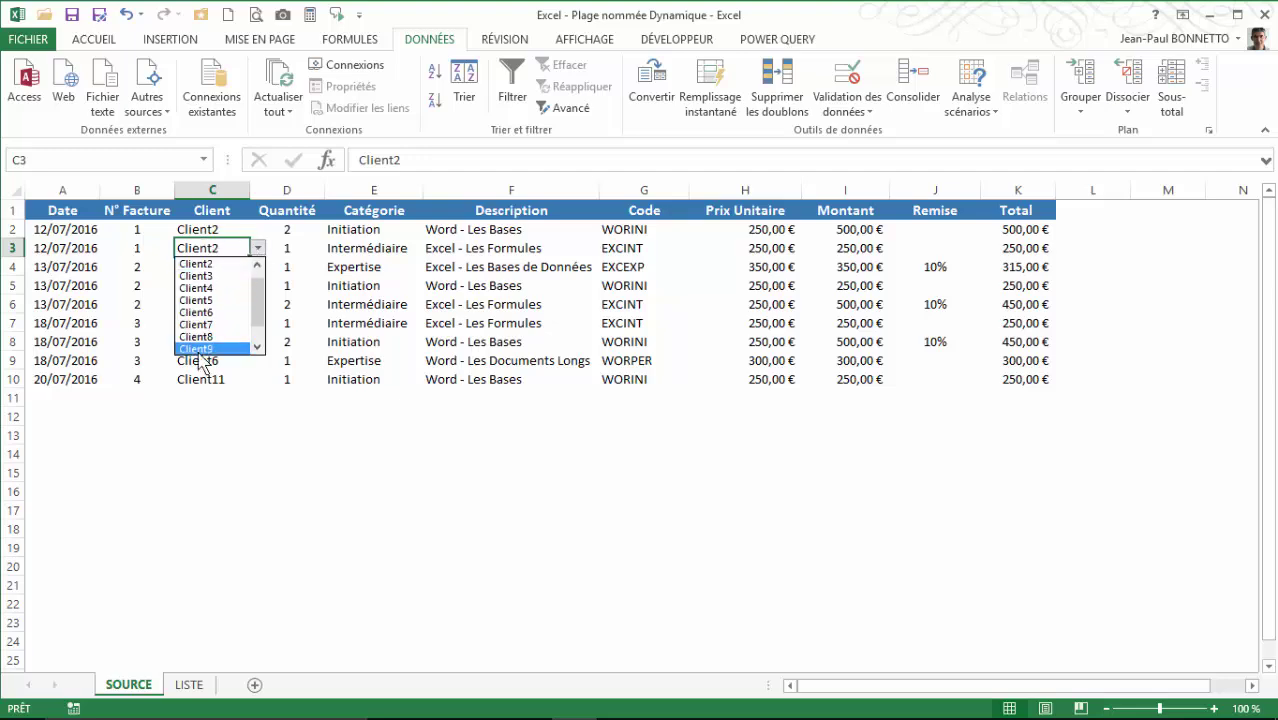
{"action": "left_click", "coordinate": [216, 230]}
Step: Extend the client list on the LISTE sheet by filling Client12 to Client15 into cells B13:B16
{"action": "left_click", "coordinate": [188, 684]}
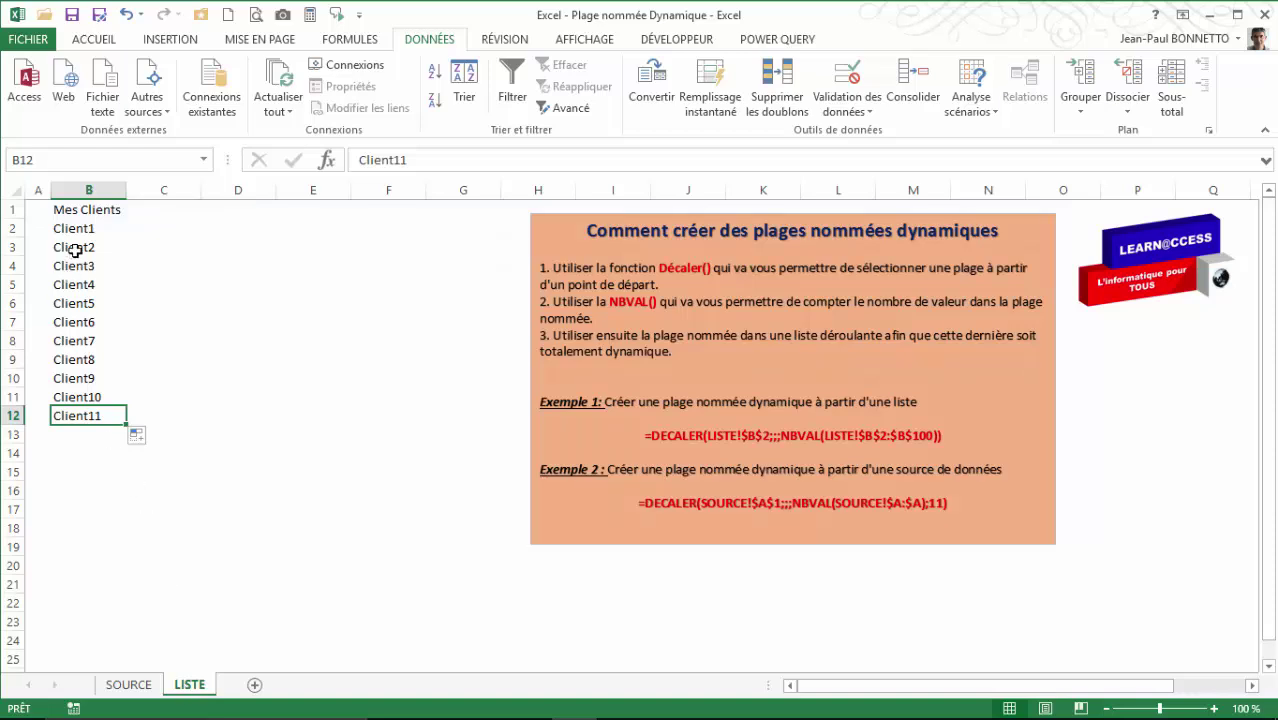
{"action": "left_click_drag", "start_coordinate": [74, 248], "coordinate": [120, 495]}
{"action": "left_click", "coordinate": [90, 412]}
{"action": "left_click", "coordinate": [88, 418]}
Step: Check the end of the drop-down list of cell C5 on the SOURCE sheet against the extended client list
{"action": "left_click", "coordinate": [133, 688]}
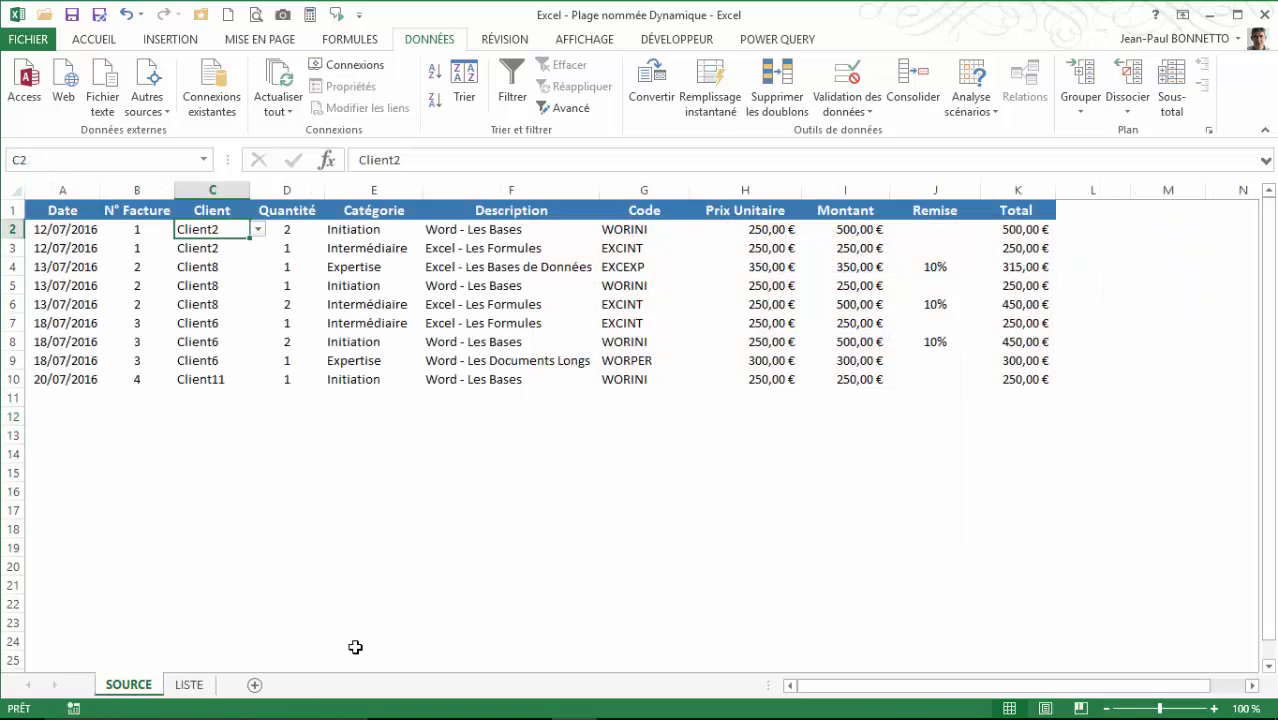
{"action": "left_click", "coordinate": [212, 286]}
{"action": "left_click", "coordinate": [258, 286]}
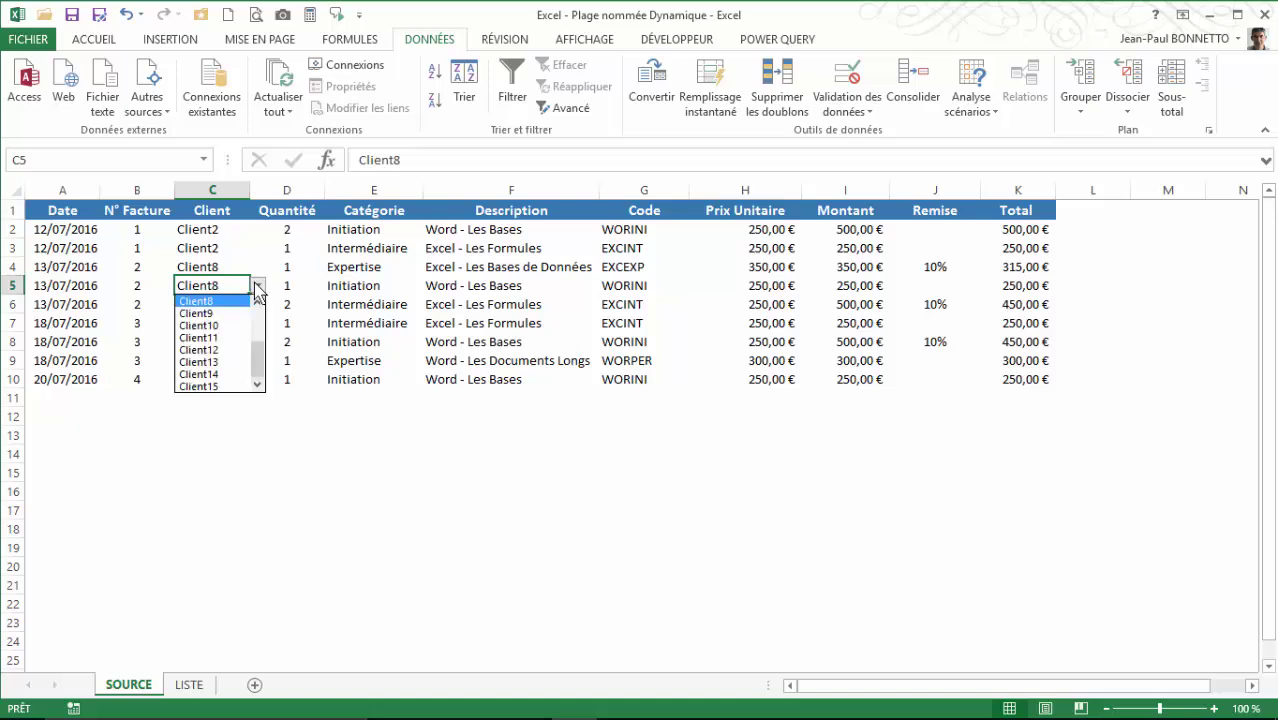
{"action": "mouse_move", "coordinate": [260, 373]}
{"action": "left_mouse_down"}
{"action": "mouse_move", "coordinate": [268, 312]}
{"action": "mouse_move", "coordinate": [257, 382]}
{"action": "left_mouse_up"}
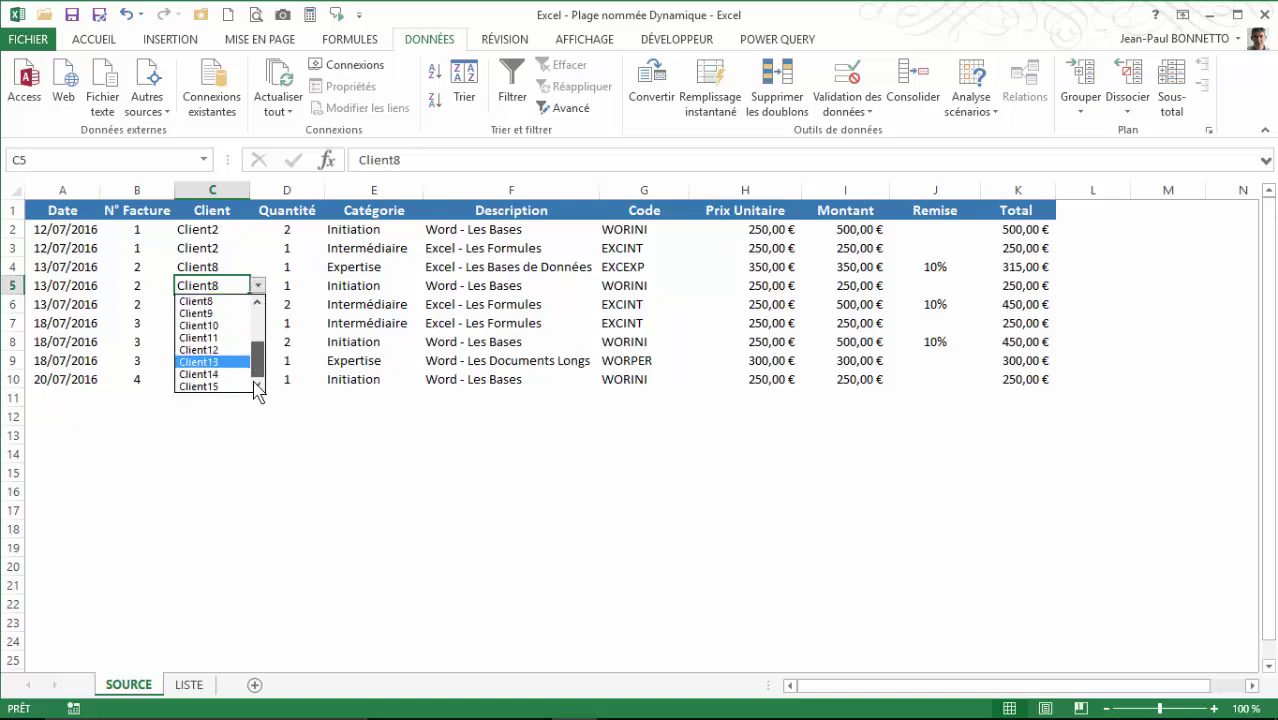
{"action": "left_click", "coordinate": [200, 252]}
{"action": "left_click", "coordinate": [191, 321]}
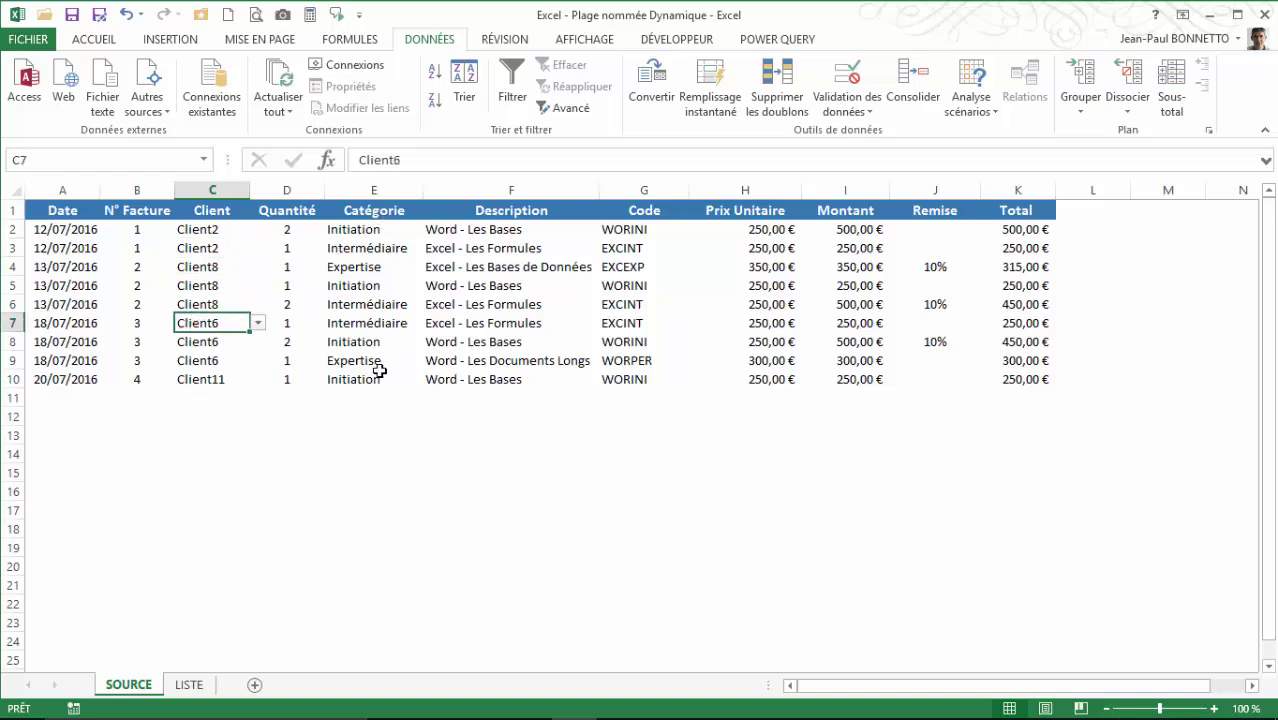
{"action": "left_click", "coordinate": [277, 248]}
{"action": "left_click", "coordinate": [618, 255]}
{"action": "left_click", "coordinate": [212, 304]}
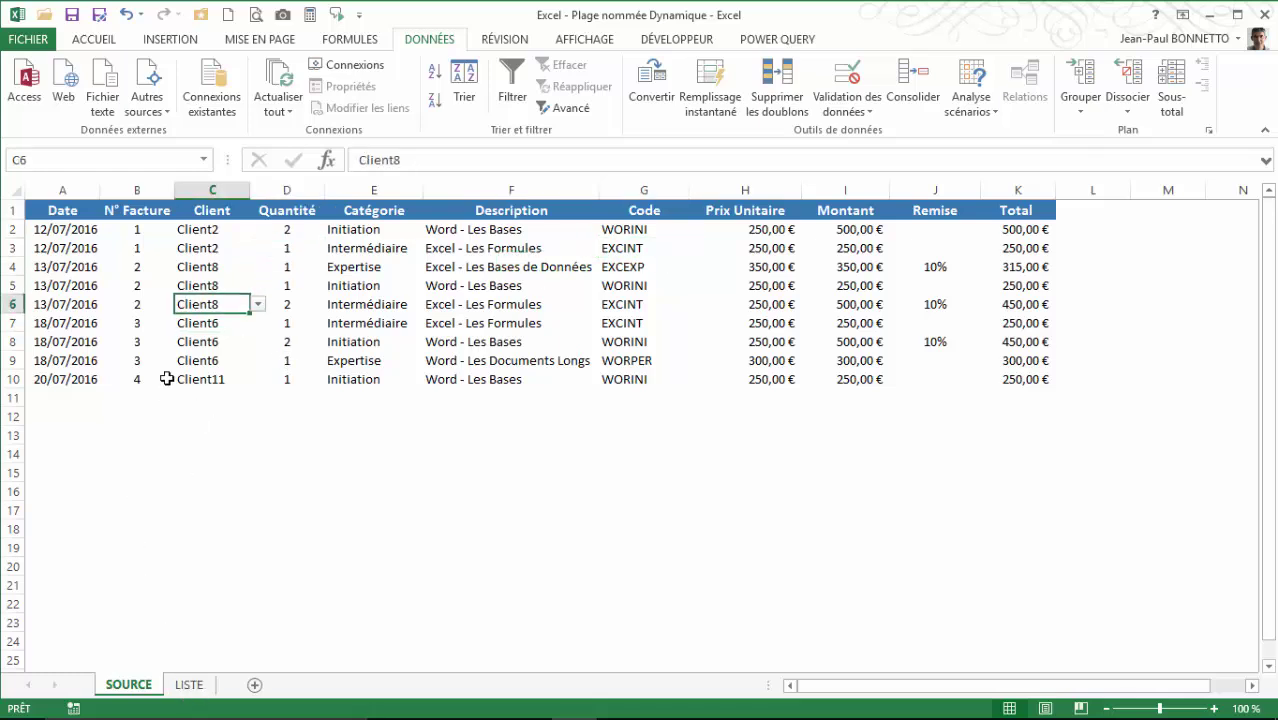
Step: Examine the example formulas in the LISTE sheet's notes and the extent of the data table A1:K10 on the SOURCE sheet
{"action": "left_click", "coordinate": [189, 685]}
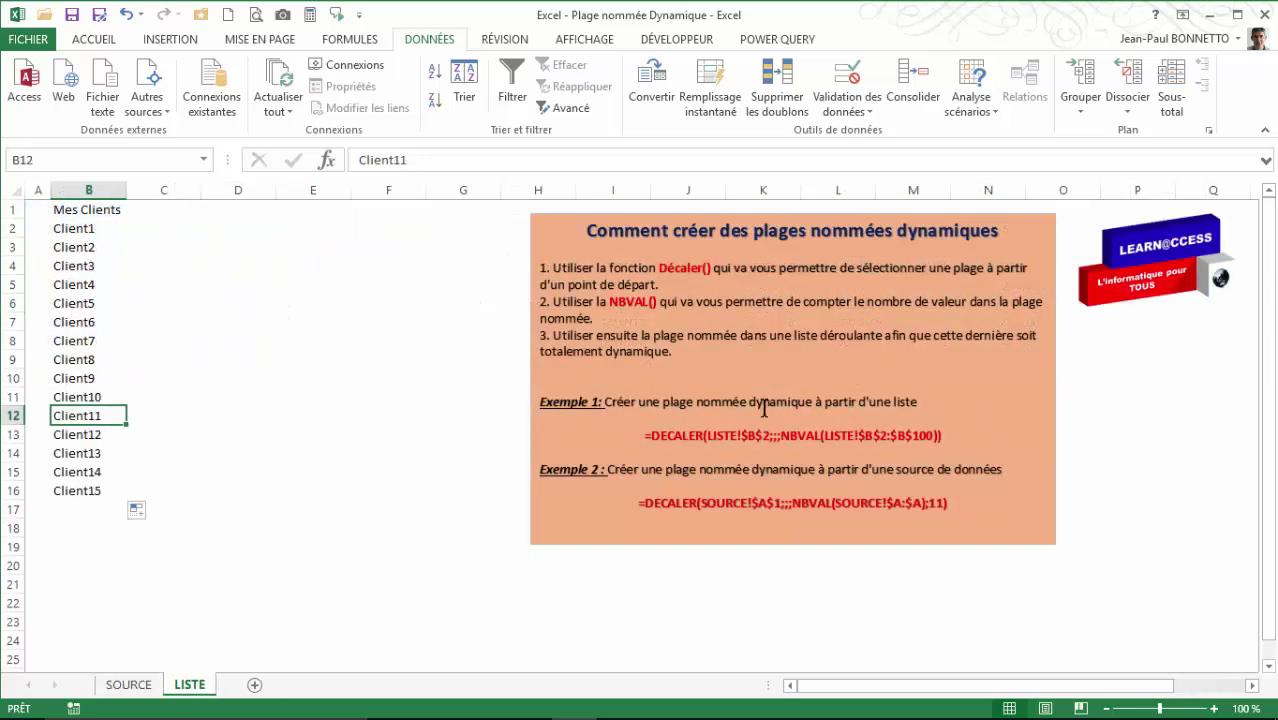
{"action": "left_click", "coordinate": [963, 435]}
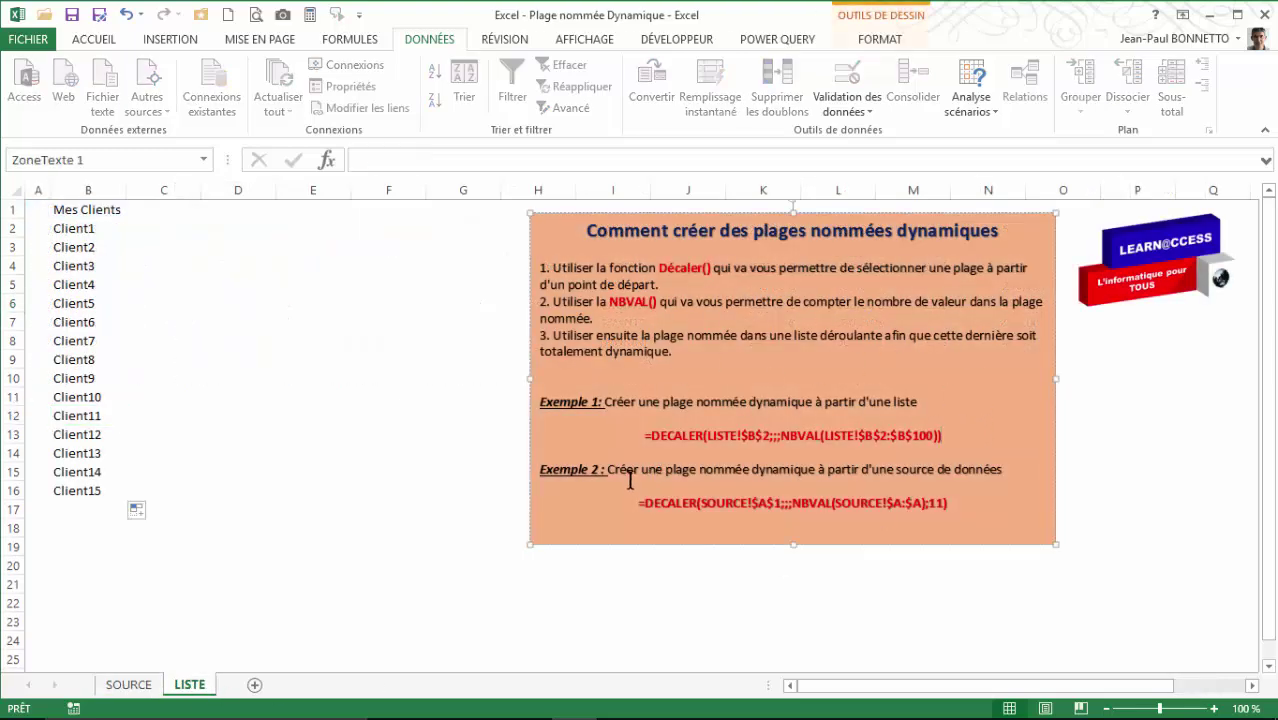
{"action": "left_click", "coordinate": [252, 259]}
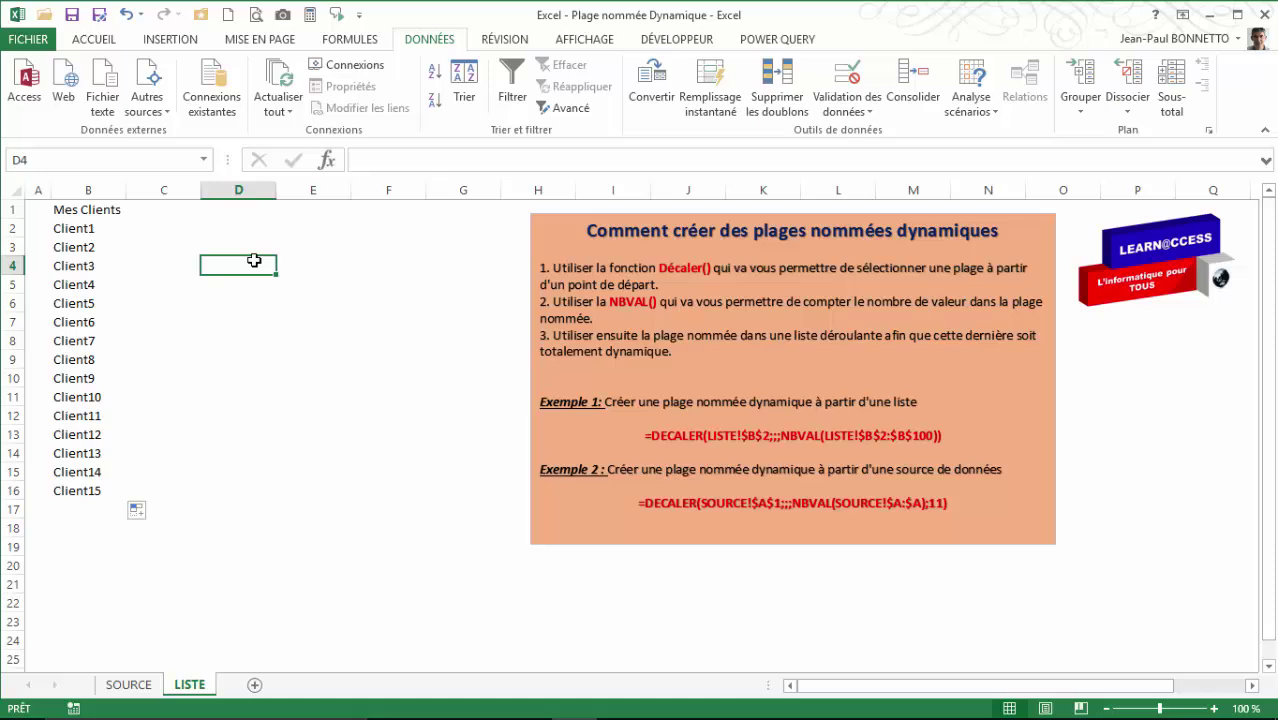
{"action": "left_click", "coordinate": [130, 686]}
{"action": "left_click_drag", "start_coordinate": [62, 212], "coordinate": [1005, 382]}
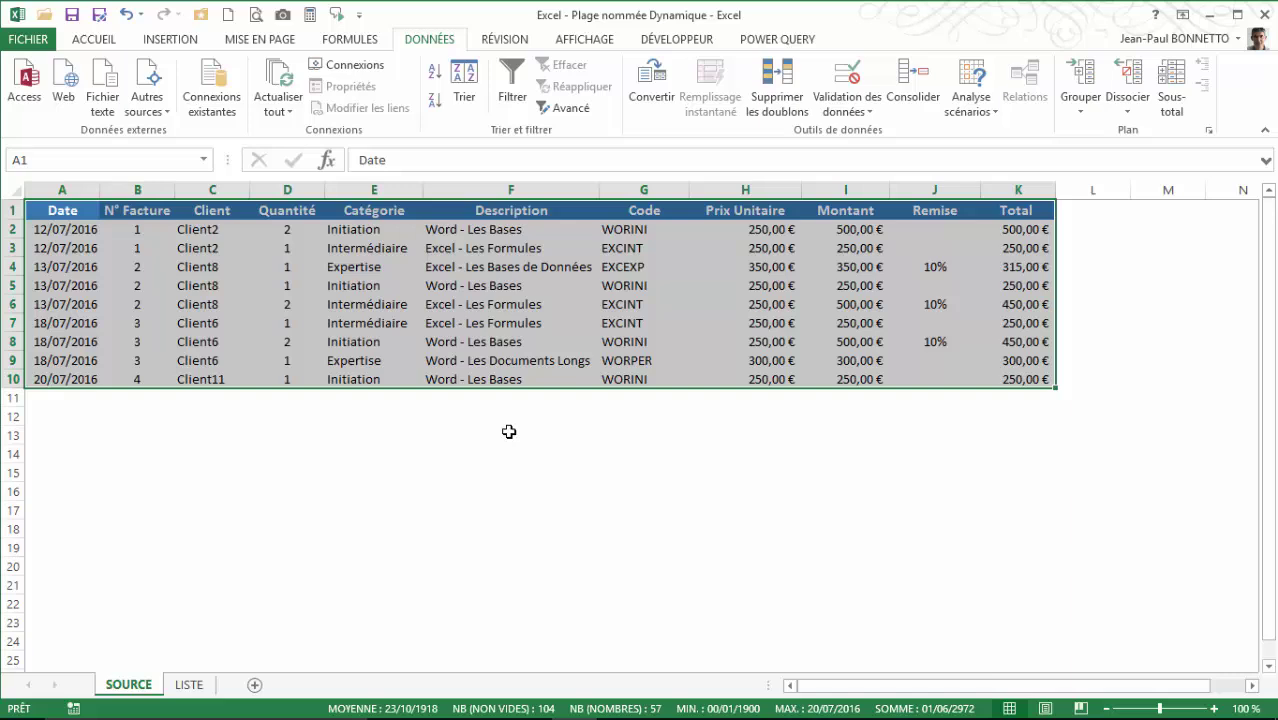
{"action": "left_click", "coordinate": [76, 398]}
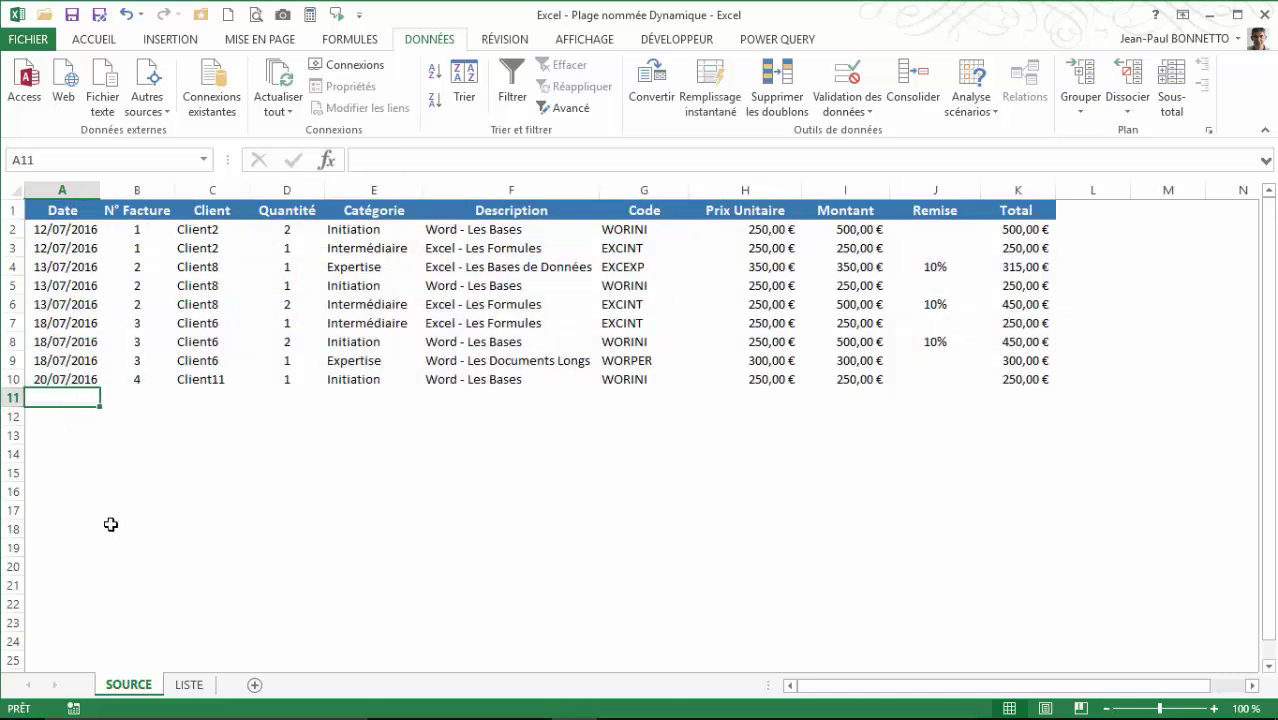
{"action": "left_click", "coordinate": [137, 285]}
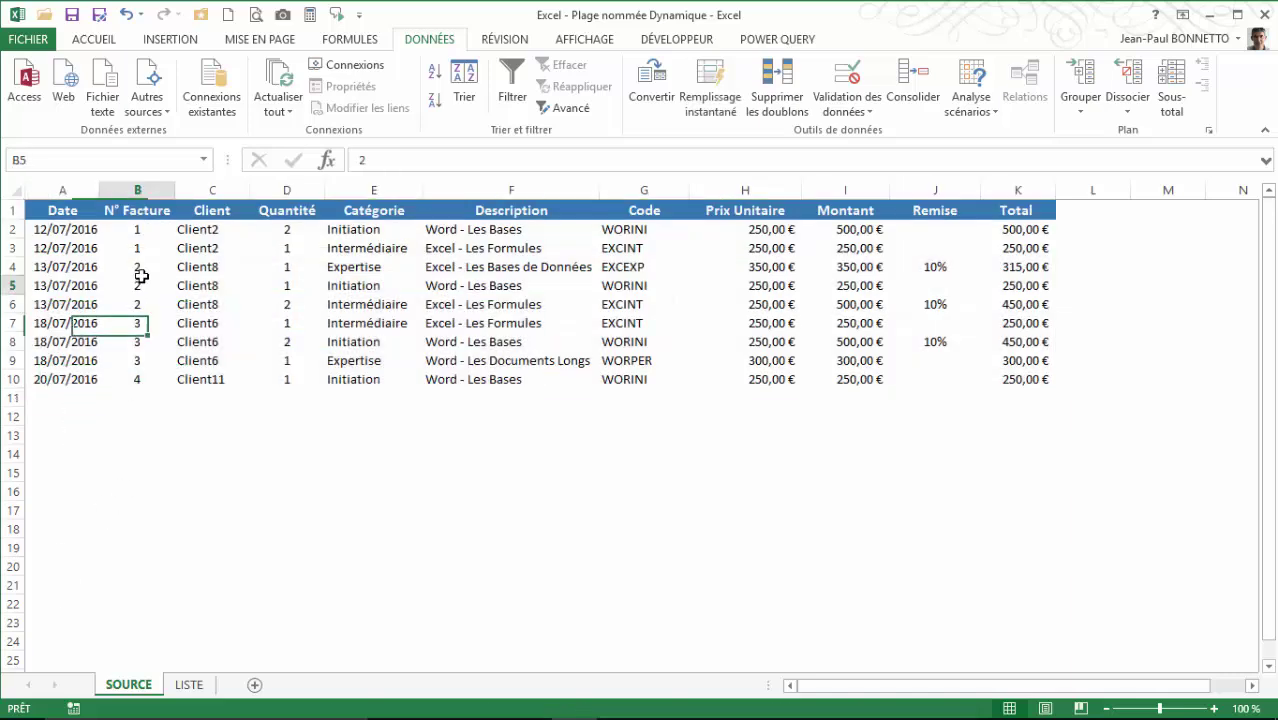
{"action": "left_click", "coordinate": [421, 450]}
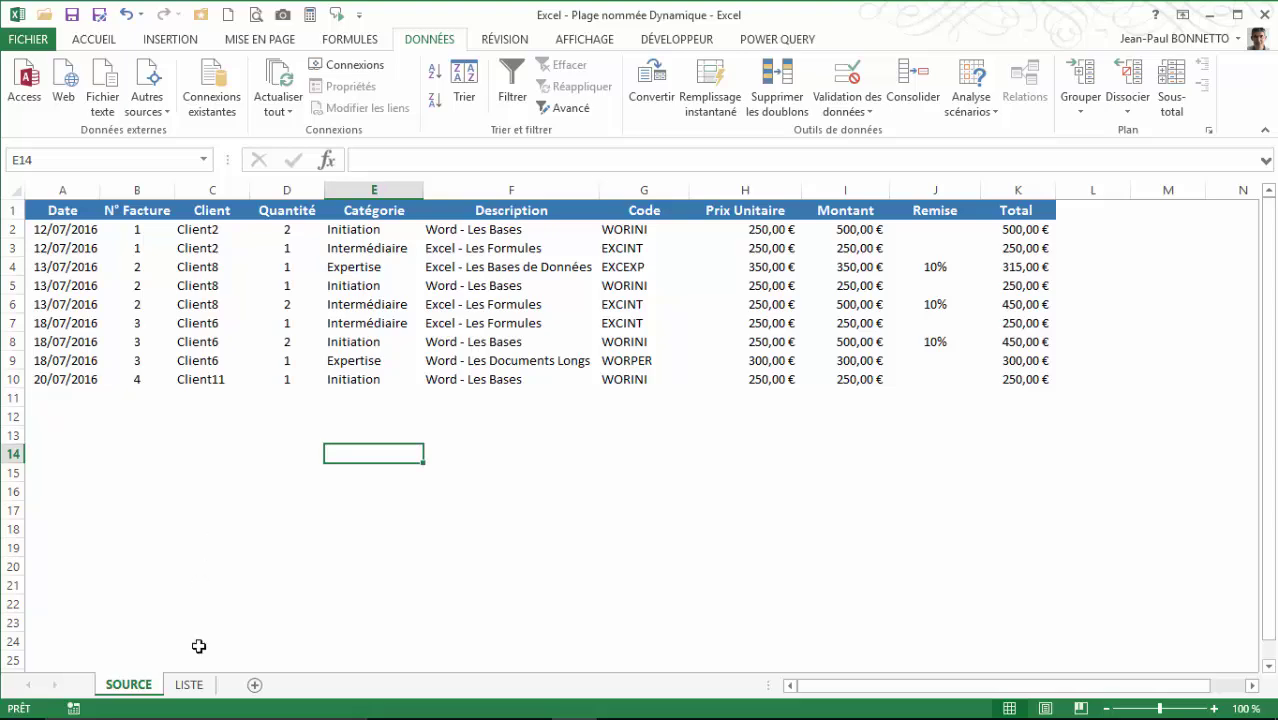
{"action": "left_click", "coordinate": [189, 684]}
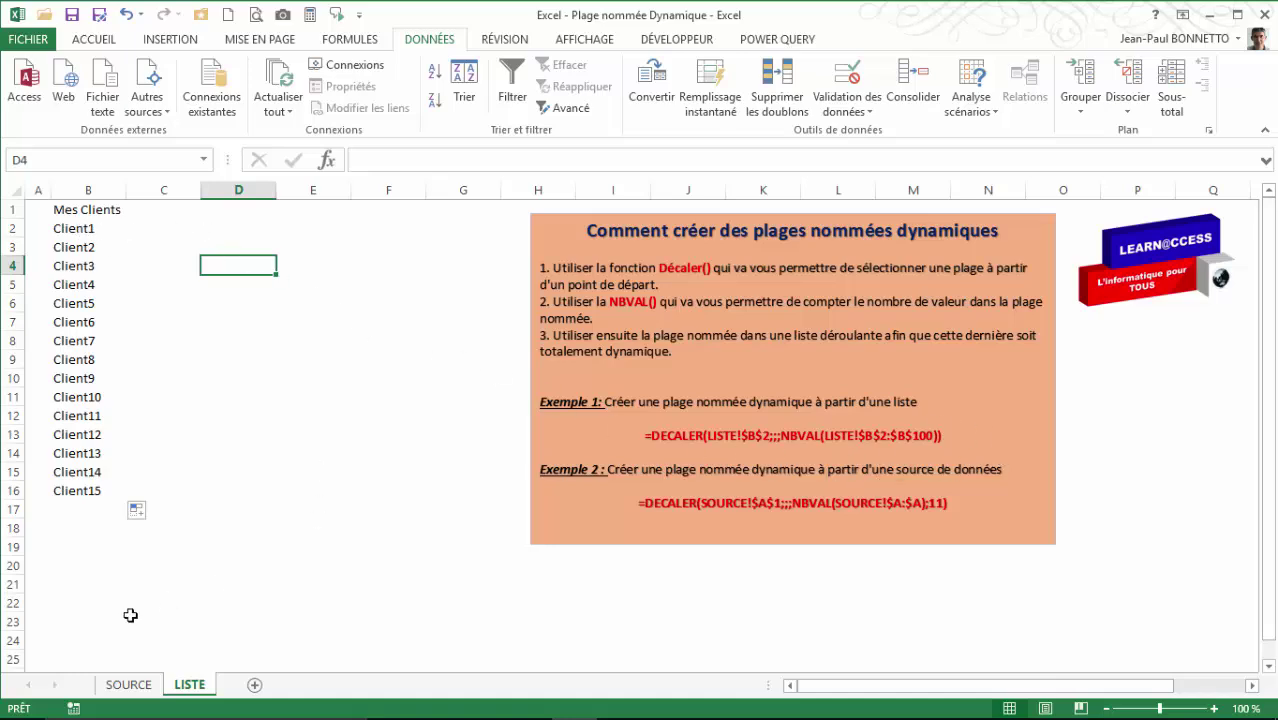
{"action": "left_click", "coordinate": [138, 684]}
{"action": "left_click", "coordinate": [521, 447]}
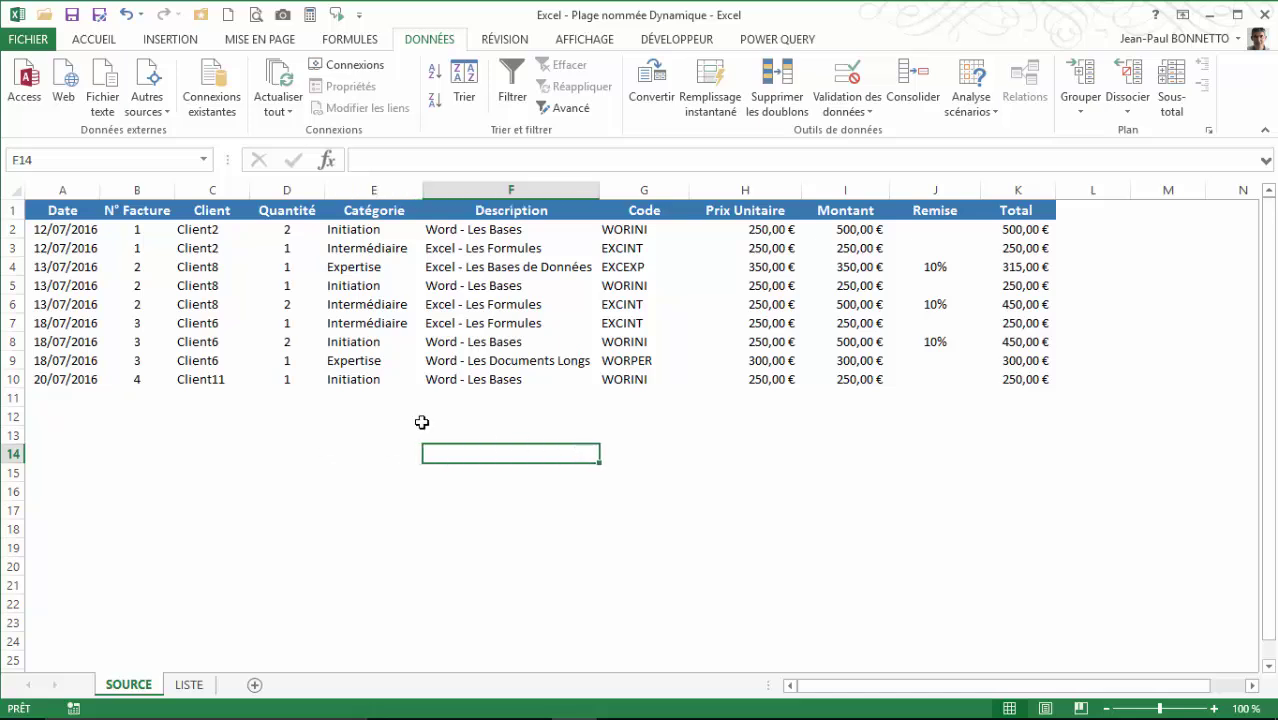
Step: Define the workbook-level name MaSource with the reference =DECALER(SOURCE!$A$1;;;NBVAL(SOURCE!$A:$A);11)
{"action": "left_click", "coordinate": [352, 40]}
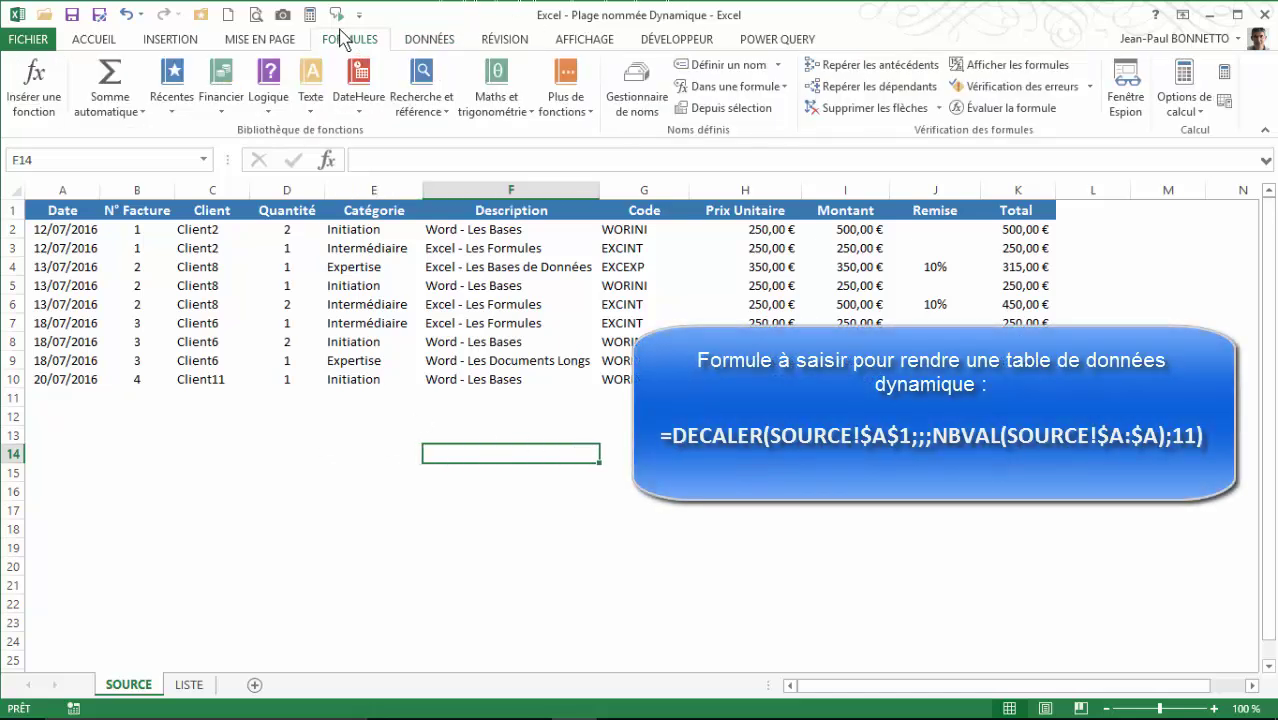
{"action": "left_click", "coordinate": [719, 70]}
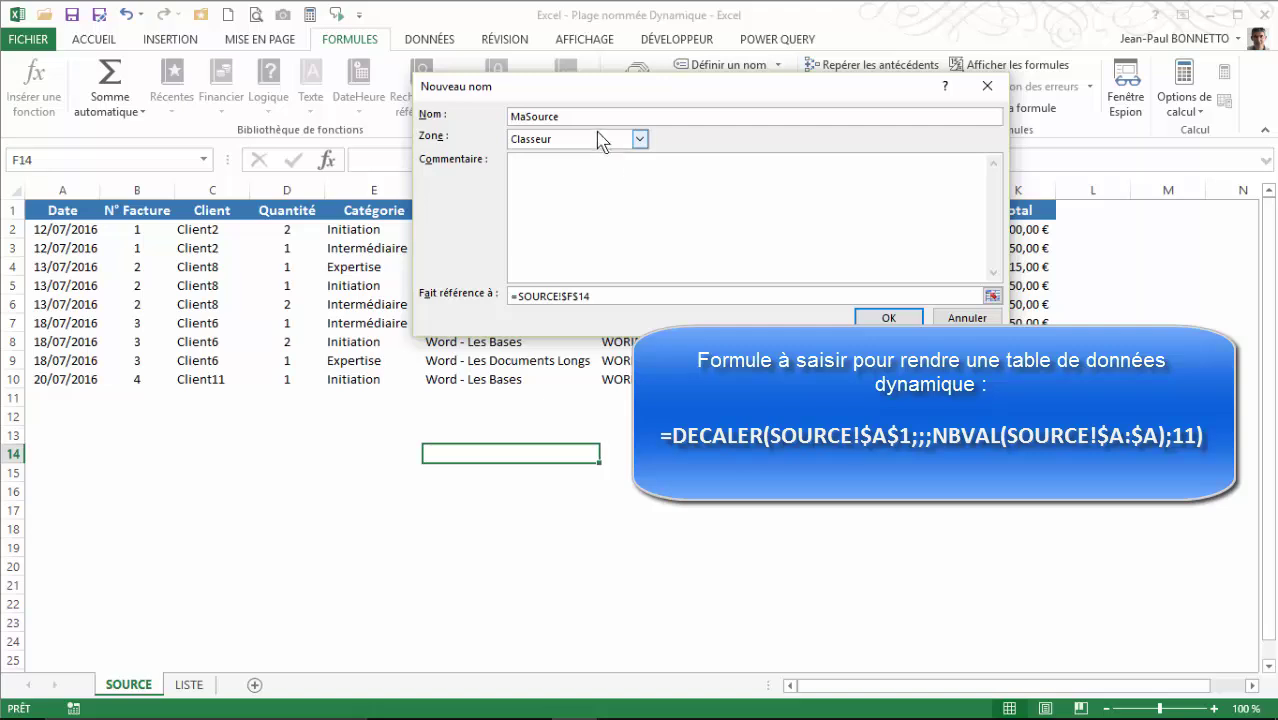
{"action": "left_click_drag", "start_coordinate": [600, 297], "coordinate": [502, 294]}
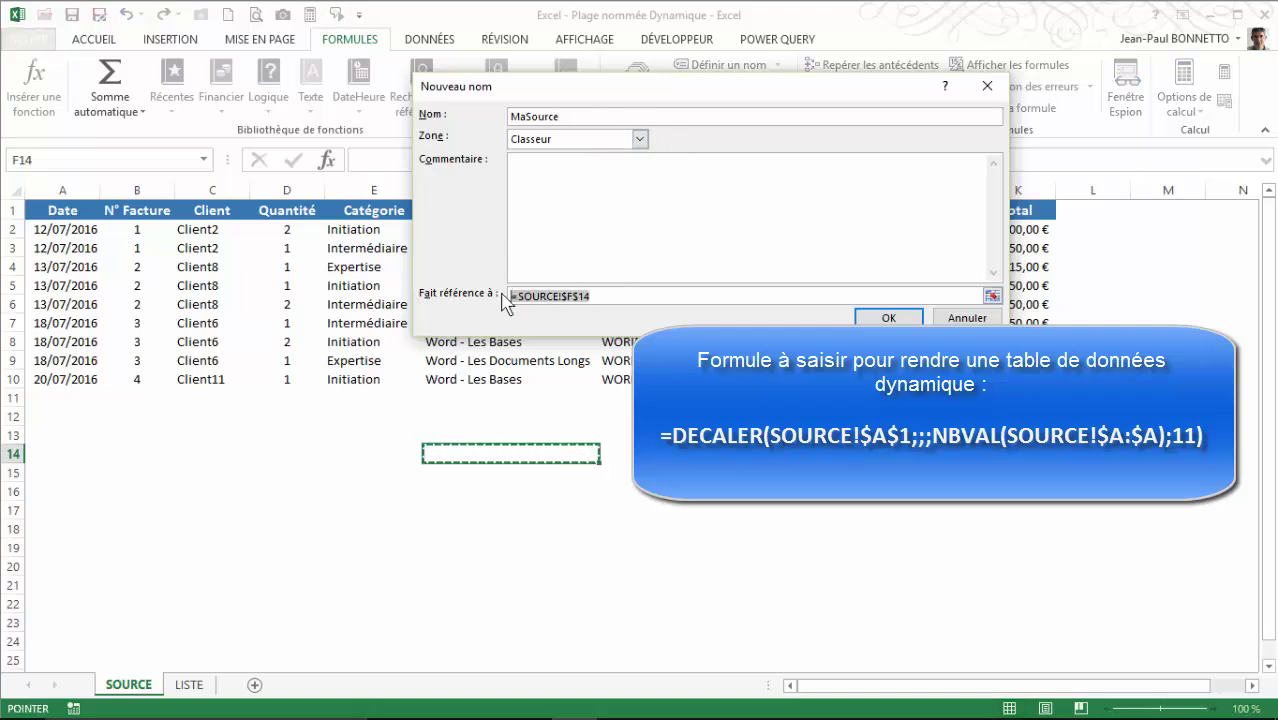
{"action": "type", "text": "=decaler("}
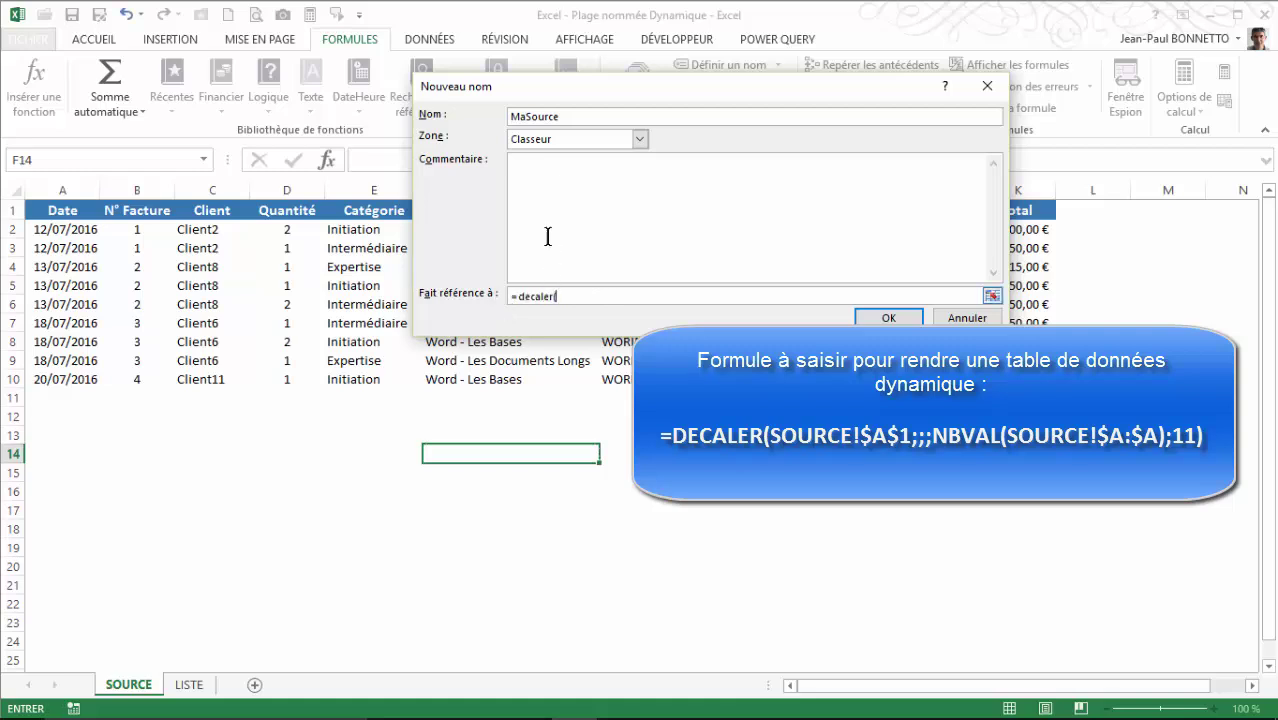
{"action": "left_click", "coordinate": [59, 210]}
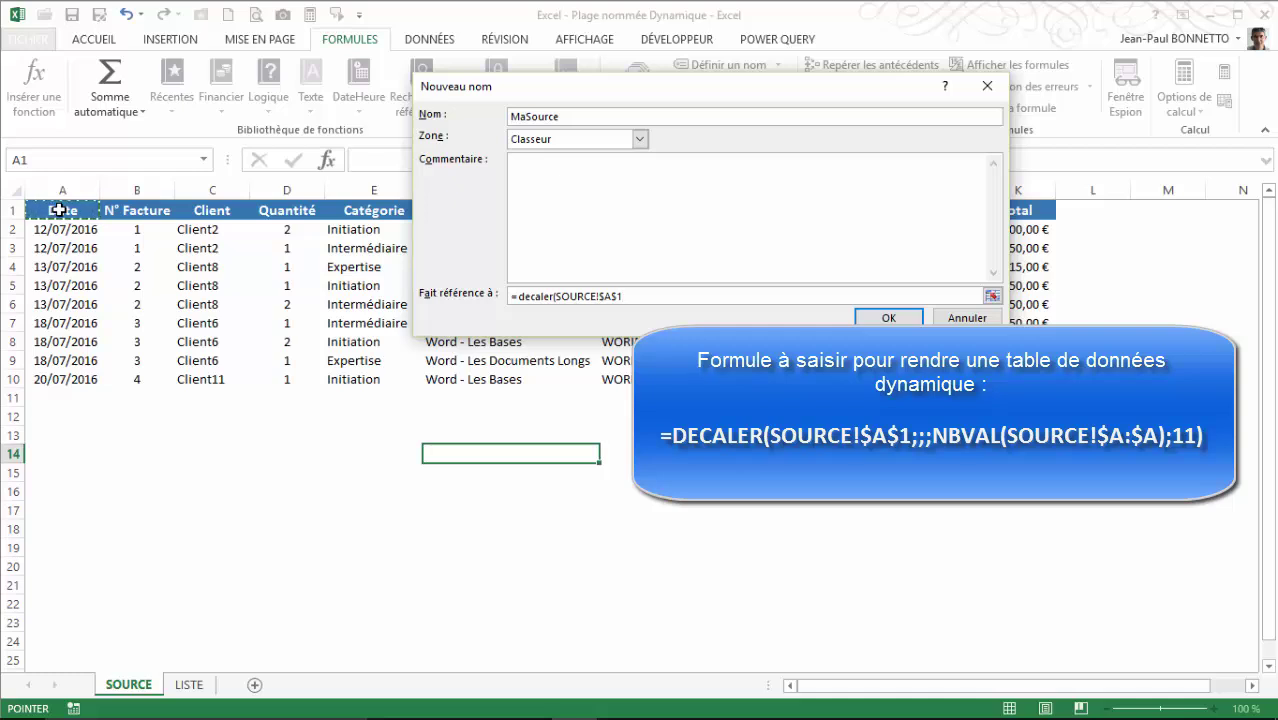
{"action": "type", "text": ";"}
{"action": "type", "text": ";;nbval("}
{"action": "left_click", "coordinate": [68, 191]}
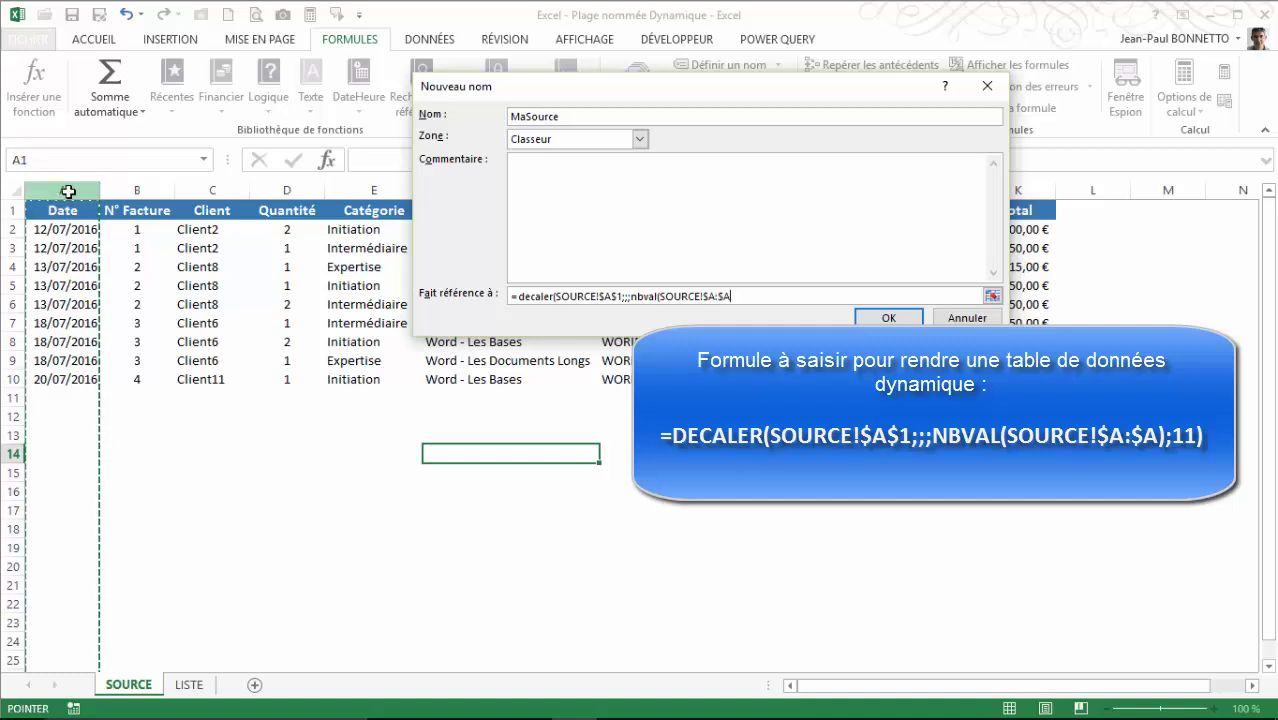
{"action": "type", "text": ");"}
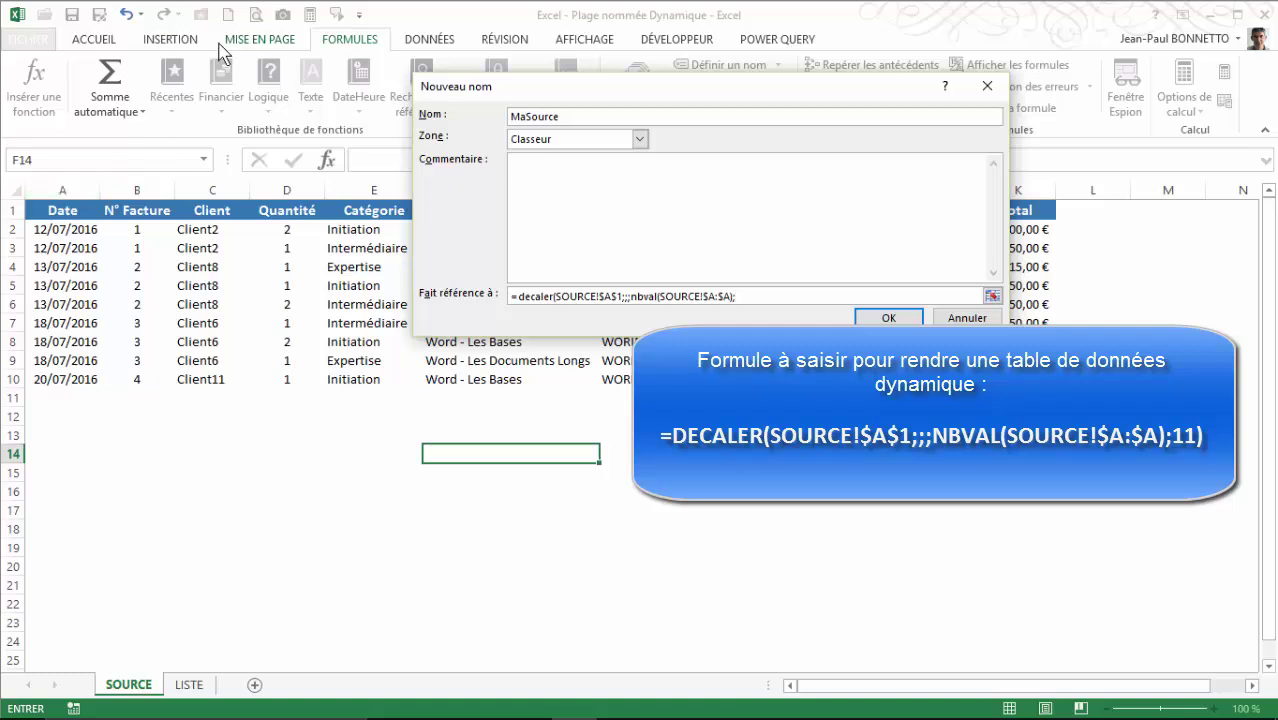
{"action": "left_click_drag", "start_coordinate": [627, 90], "coordinate": [608, 353]}
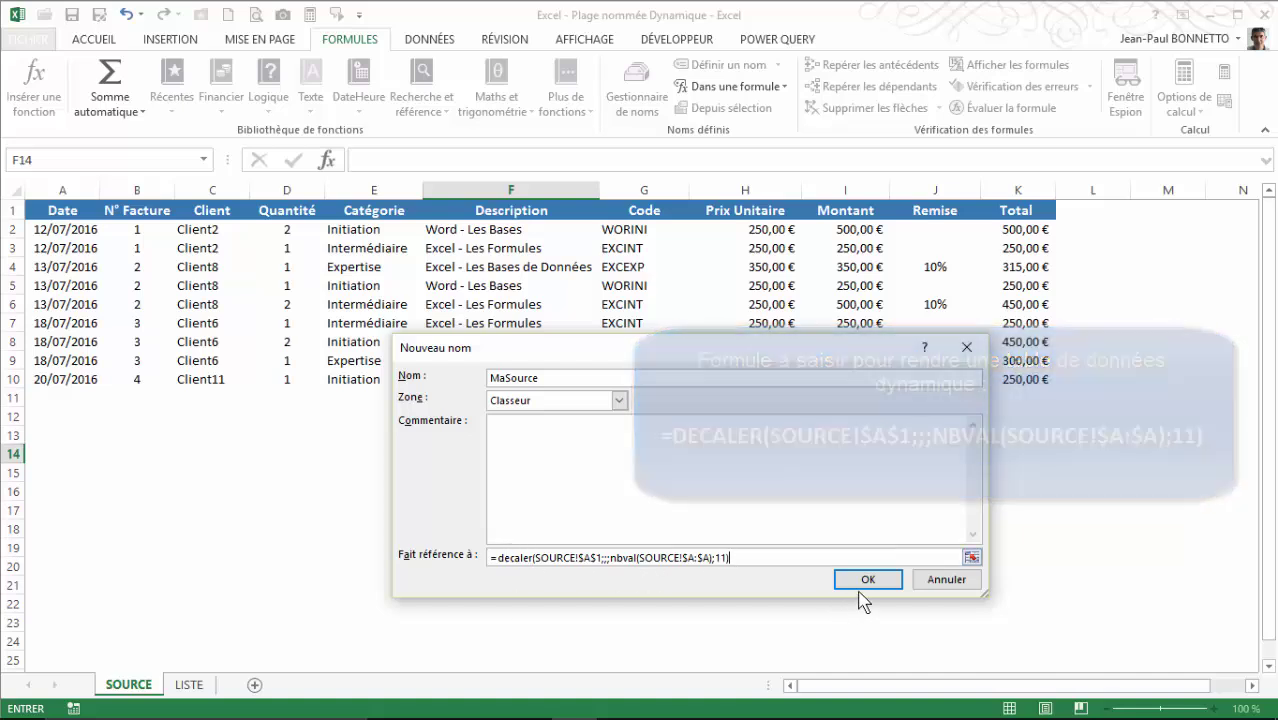
{"action": "left_click", "coordinate": [864, 582]}
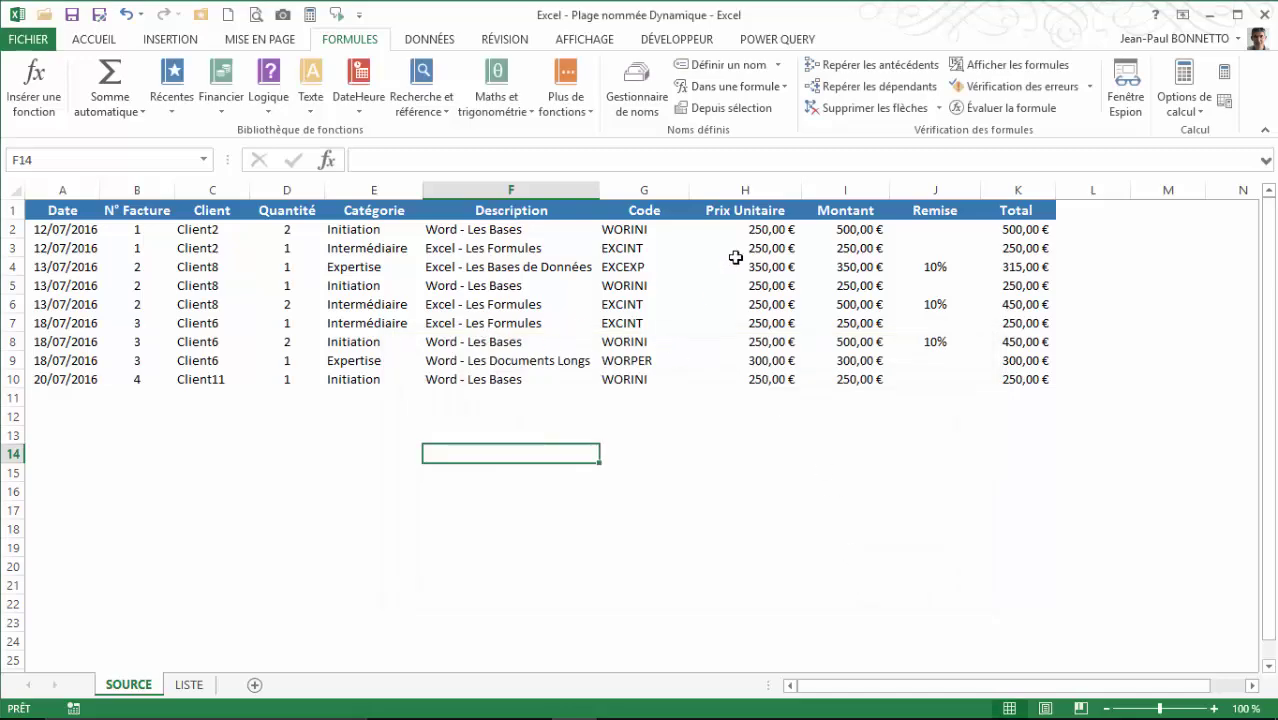
Step: Check which cells of the SOURCE sheet the name MaSource refers to
{"action": "left_click", "coordinate": [636, 86]}
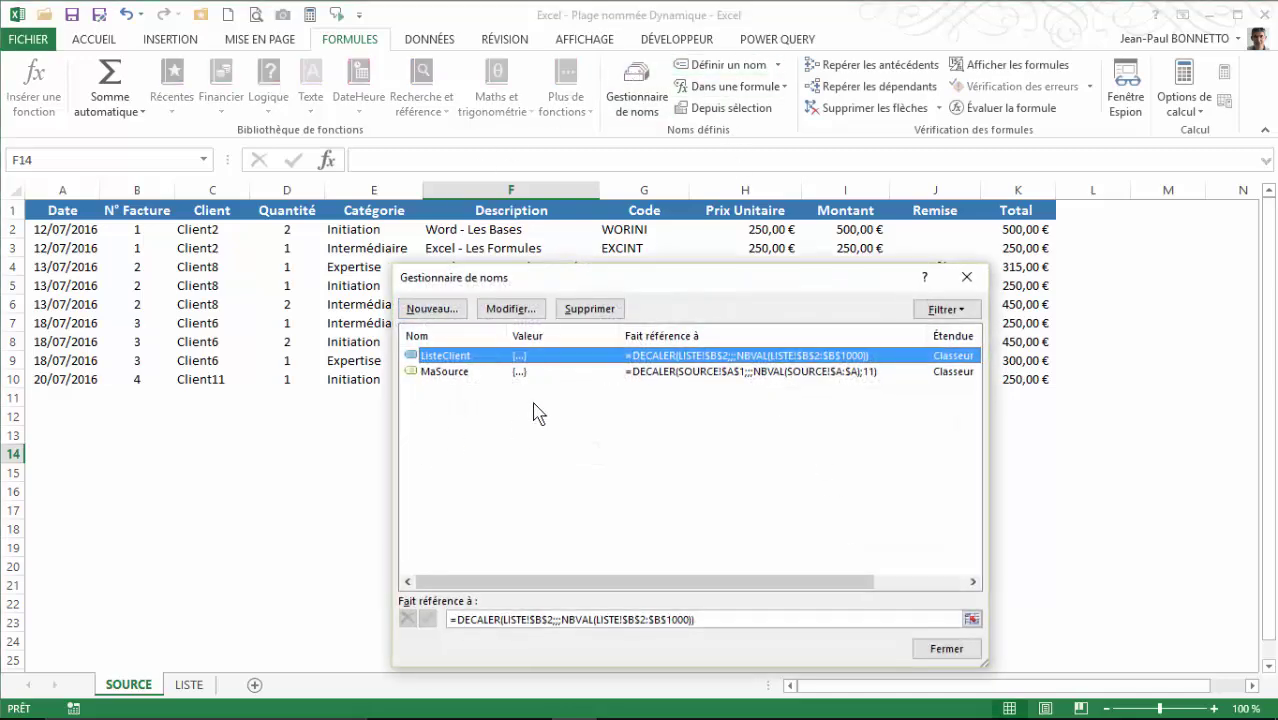
{"action": "left_click", "coordinate": [492, 371]}
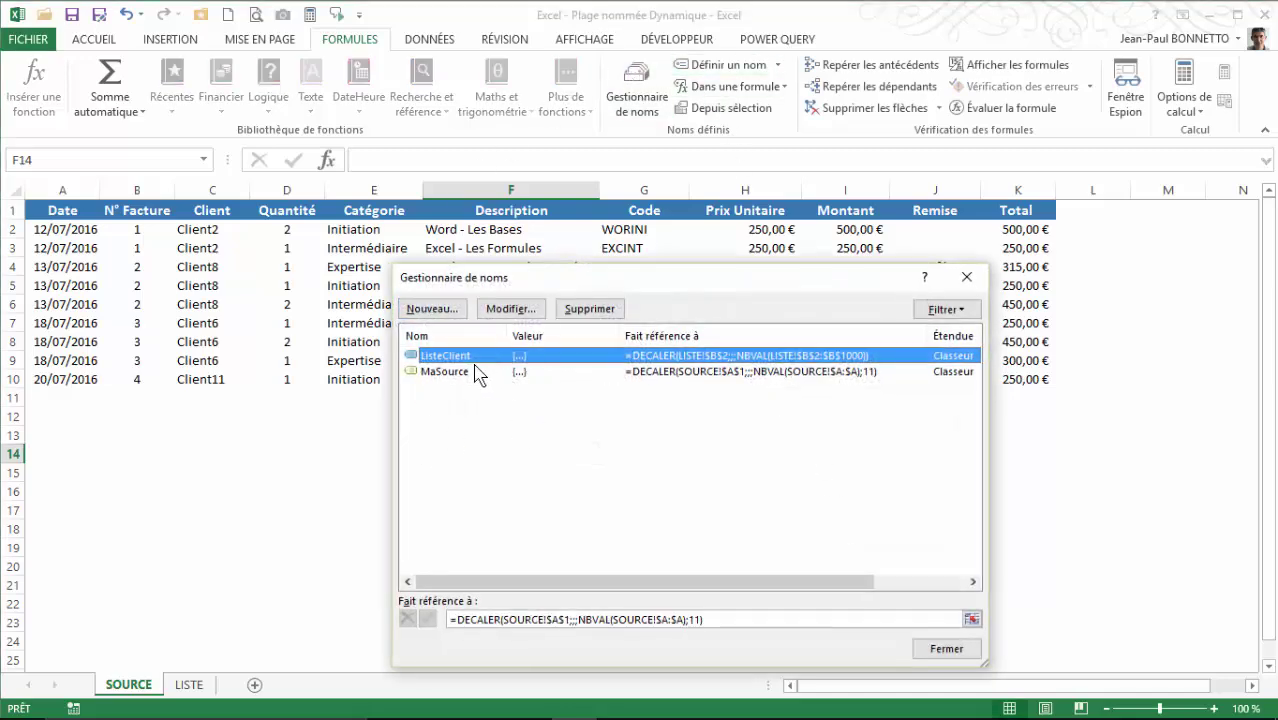
{"action": "left_click", "coordinate": [972, 619]}
{"action": "left_click_drag", "start_coordinate": [800, 287], "coordinate": [835, 512]}
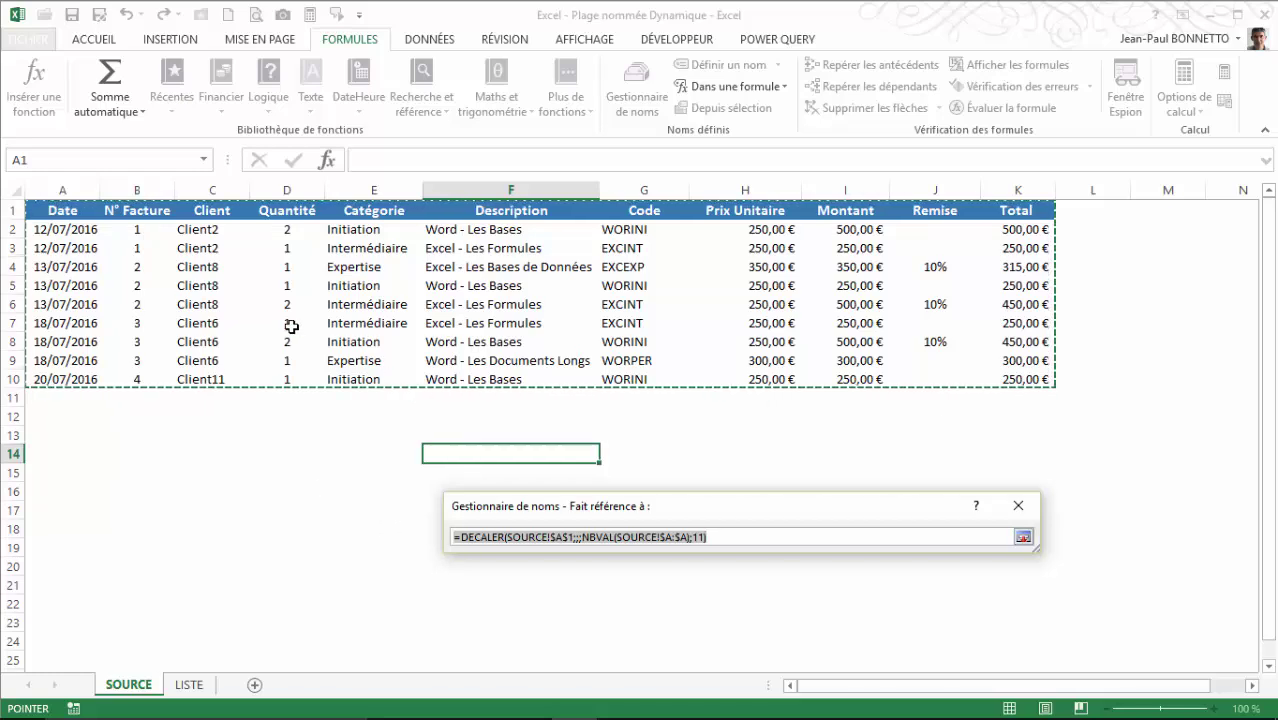
{"action": "left_click", "coordinate": [1024, 539]}
{"action": "left_click", "coordinate": [1018, 507]}
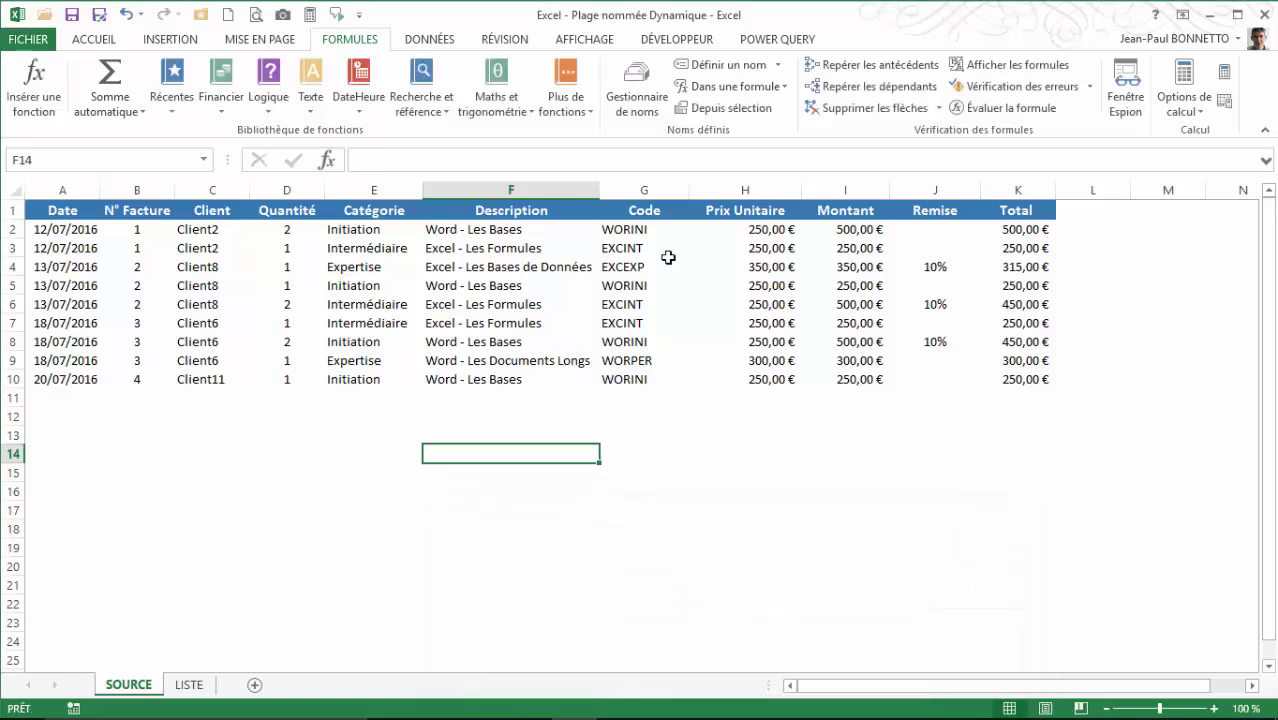
Step: Start a new record in row 11 of the SOURCE sheet with date 21/07/2016 and invoice number 5
{"action": "left_click", "coordinate": [70, 396]}
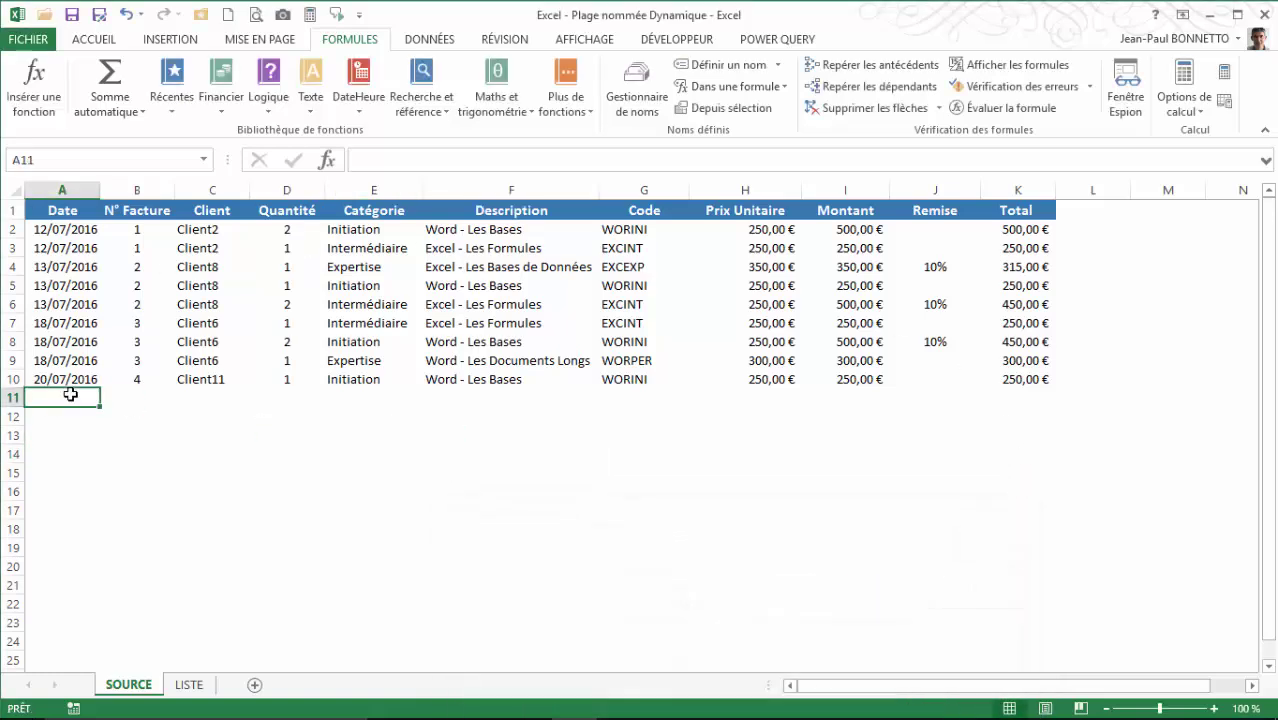
{"action": "type", "text": "21/07/2016"}
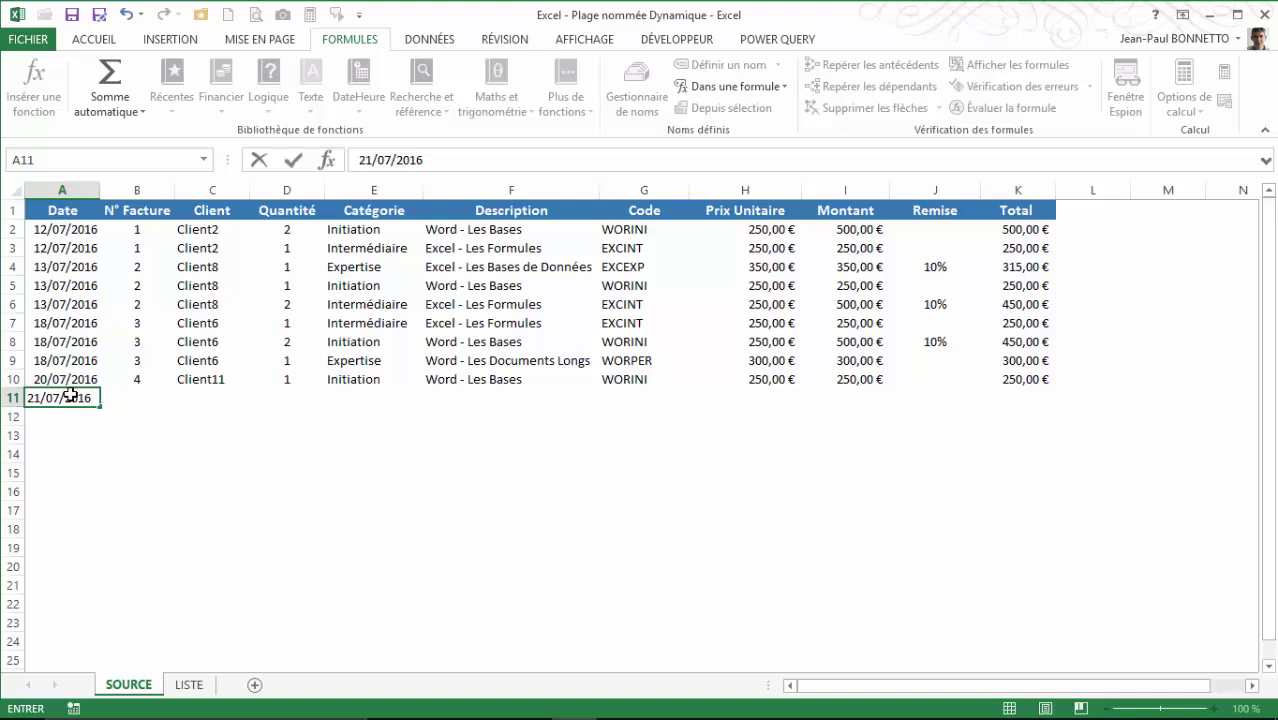
{"action": "key", "text": "Tab"}
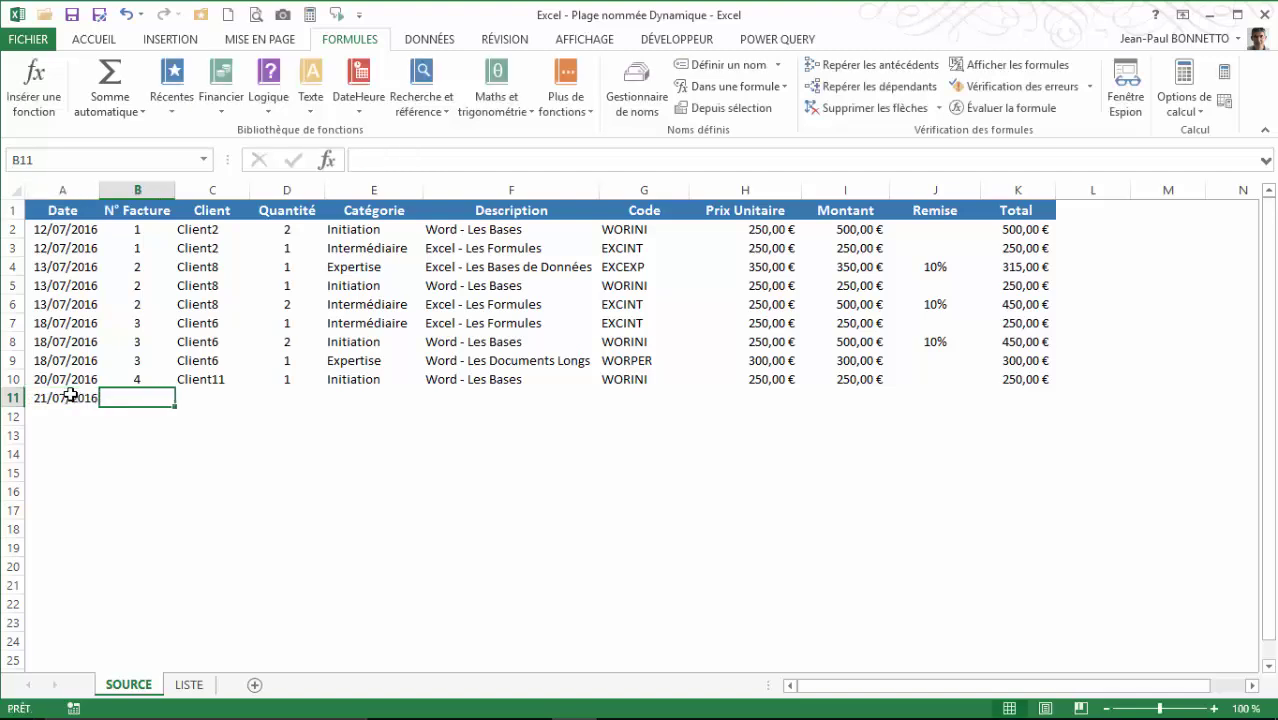
{"action": "type", "text": "5"}
{"action": "key", "text": "Tab"}
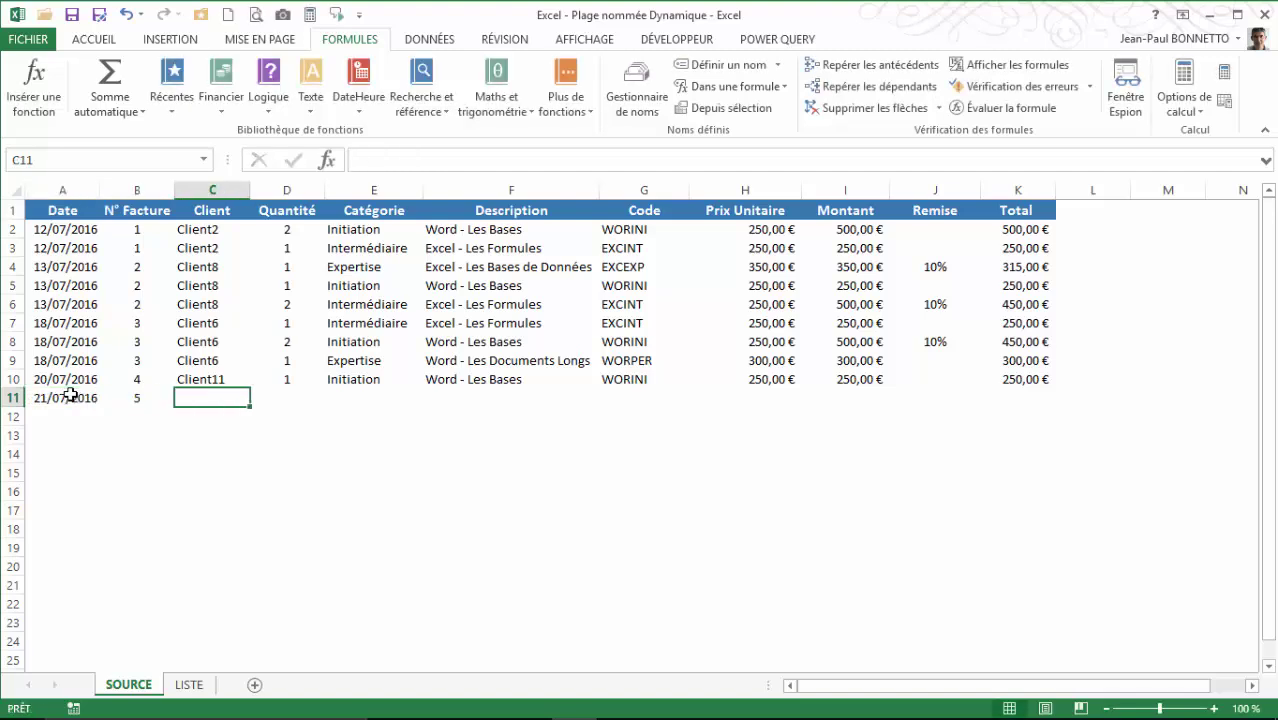
Step: Extend the Client cell with its drop-down list from C10 to C11 and choose Client9 there
{"action": "left_click", "coordinate": [226, 381]}
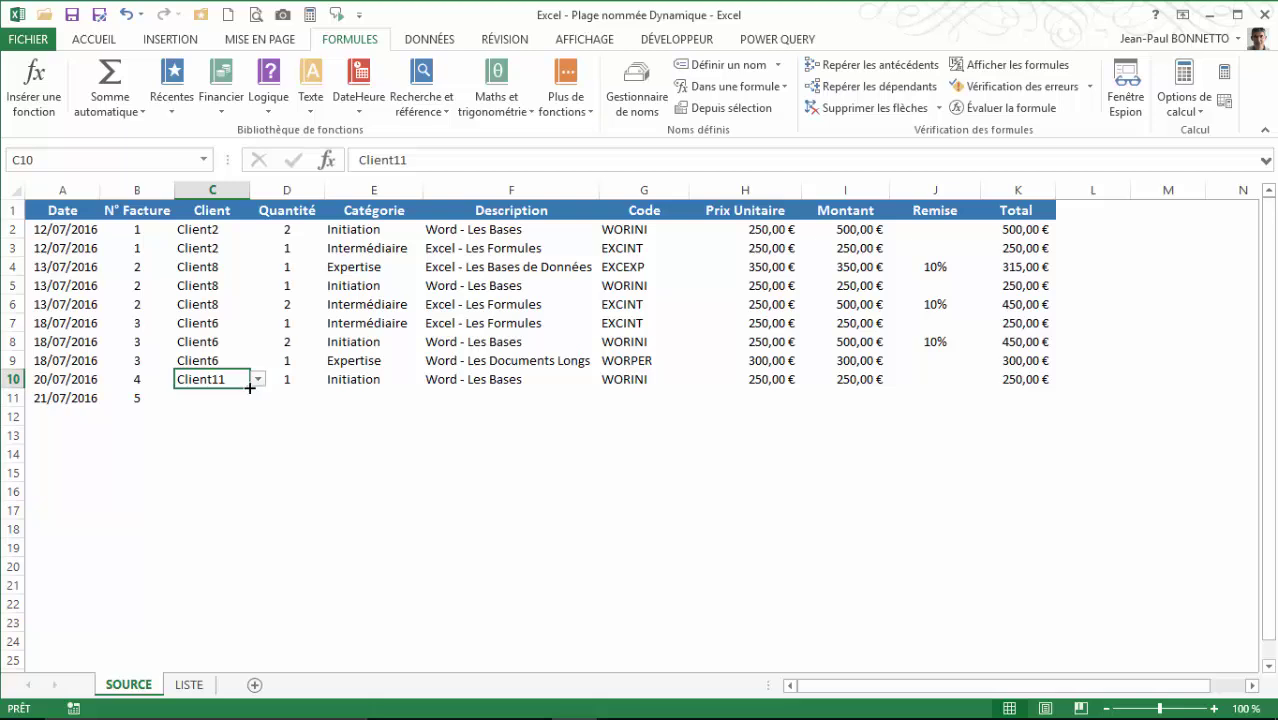
{"action": "mouse_move", "coordinate": [249, 387]}
{"action": "left_mouse_down"}
{"action": "mouse_move", "coordinate": [232, 400]}
{"action": "mouse_move", "coordinate": [257, 408]}
{"action": "left_mouse_up"}
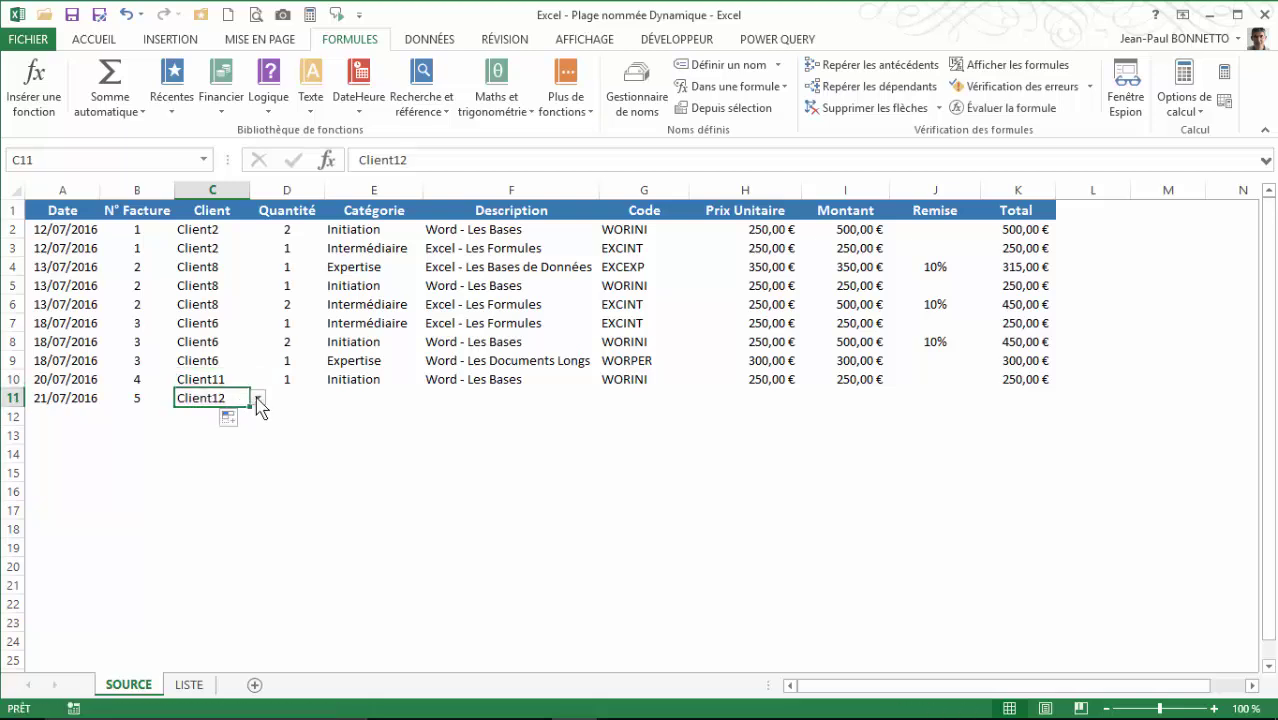
{"action": "left_click", "coordinate": [258, 398]}
{"action": "left_click", "coordinate": [207, 437]}
Step: Fill in row 11 with quantity 1, category Initiation and description Word - Les Bases
{"action": "left_click", "coordinate": [292, 397]}
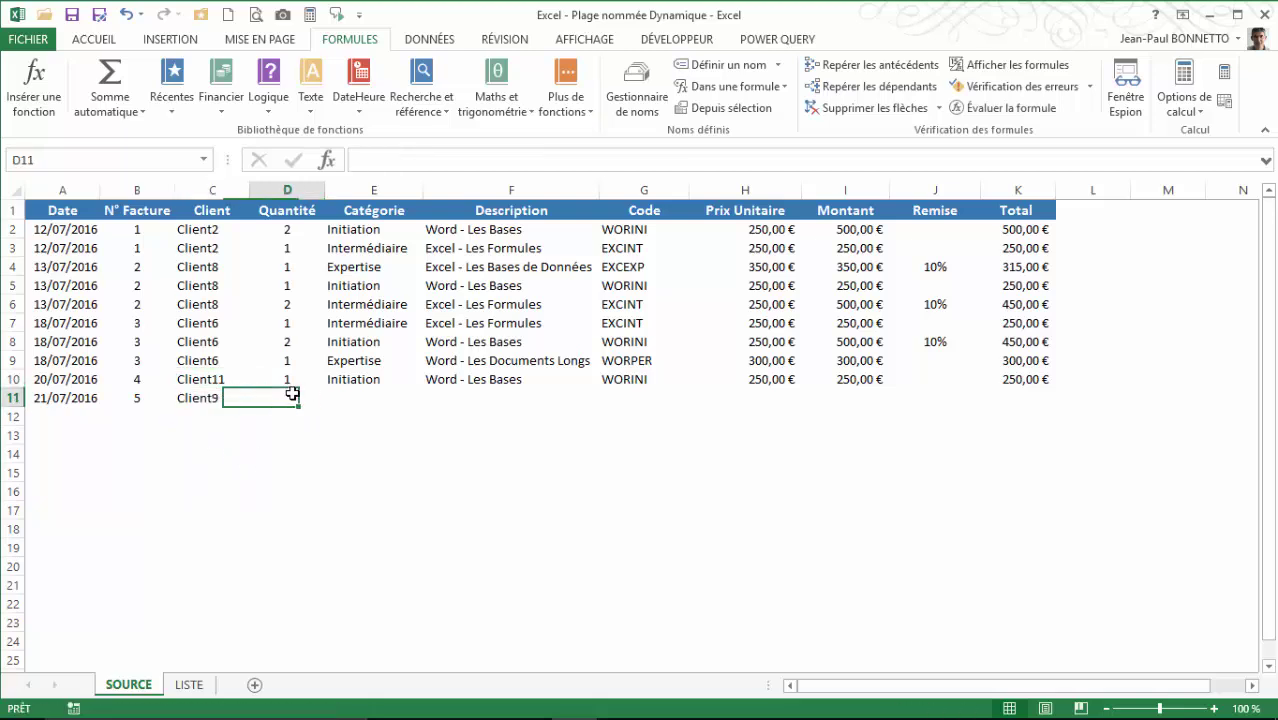
{"action": "type", "text": "1"}
{"action": "key", "text": "Tab"}
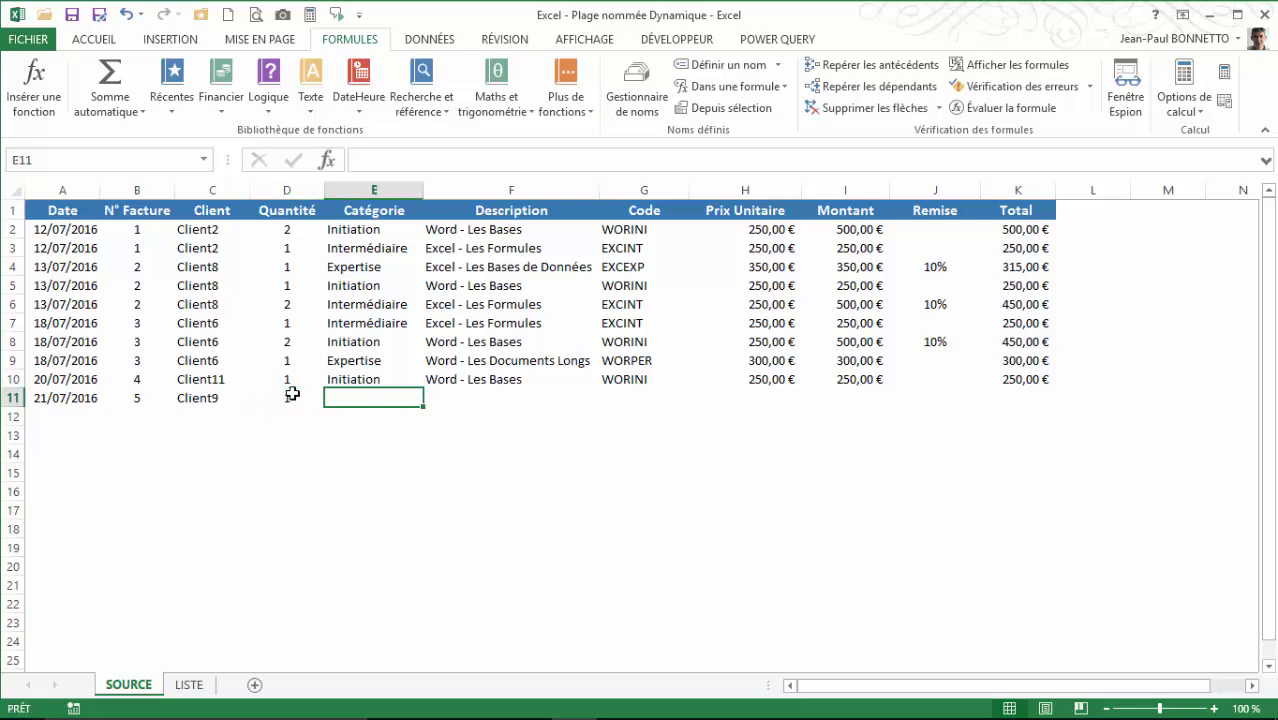
{"action": "type", "text": "Ini"}
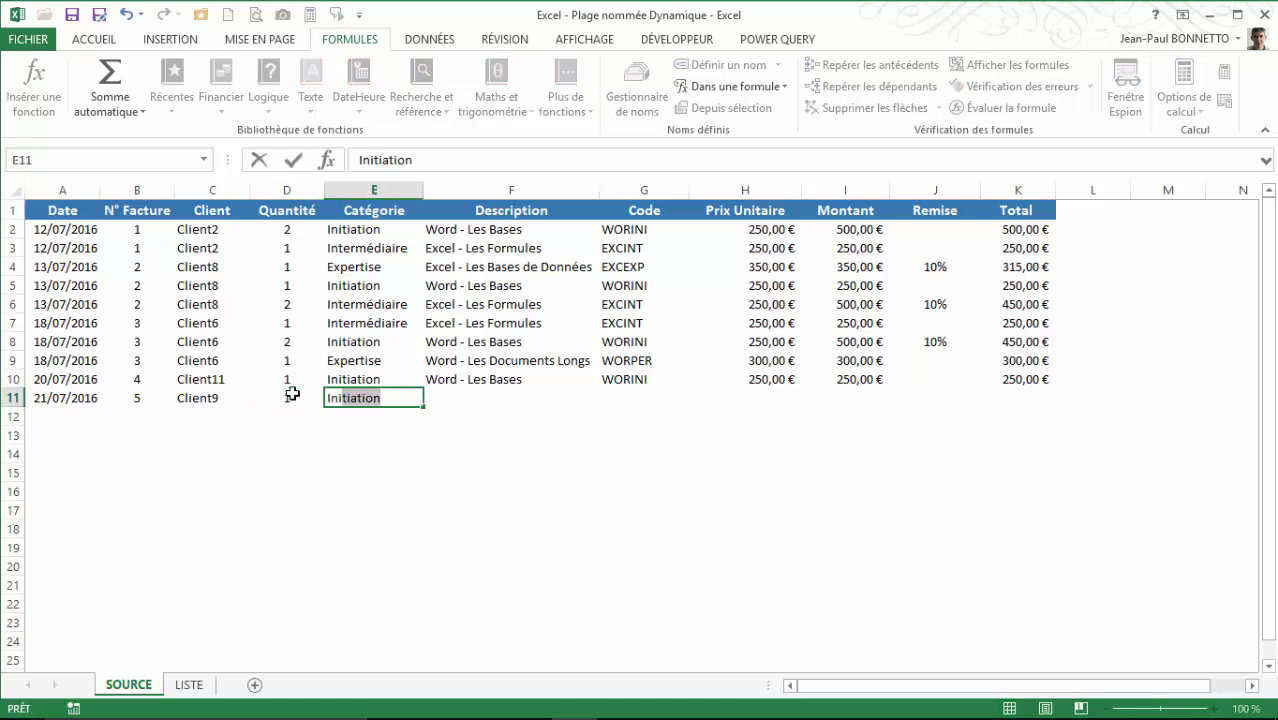
{"action": "key", "text": "Tab"}
{"action": "type", "text": "Wo"}
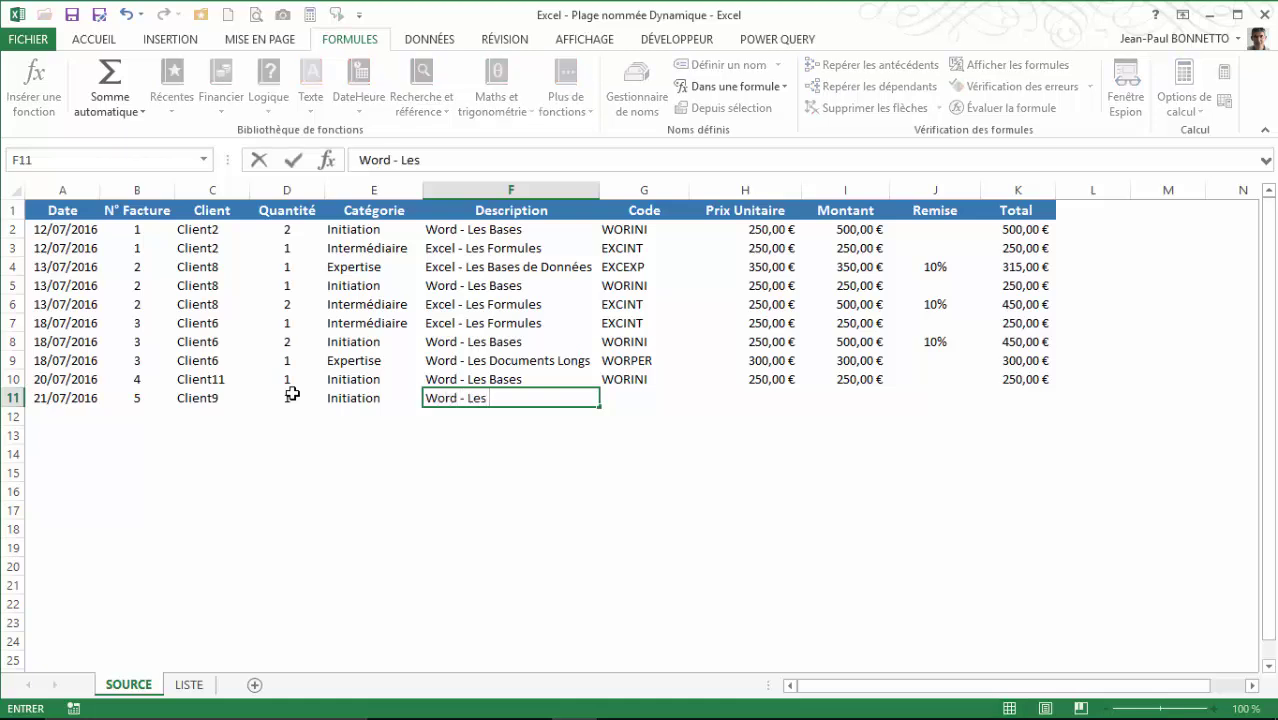
{"action": "type", "text": "rd - Les BA"}
{"action": "key", "text": "Tab"}
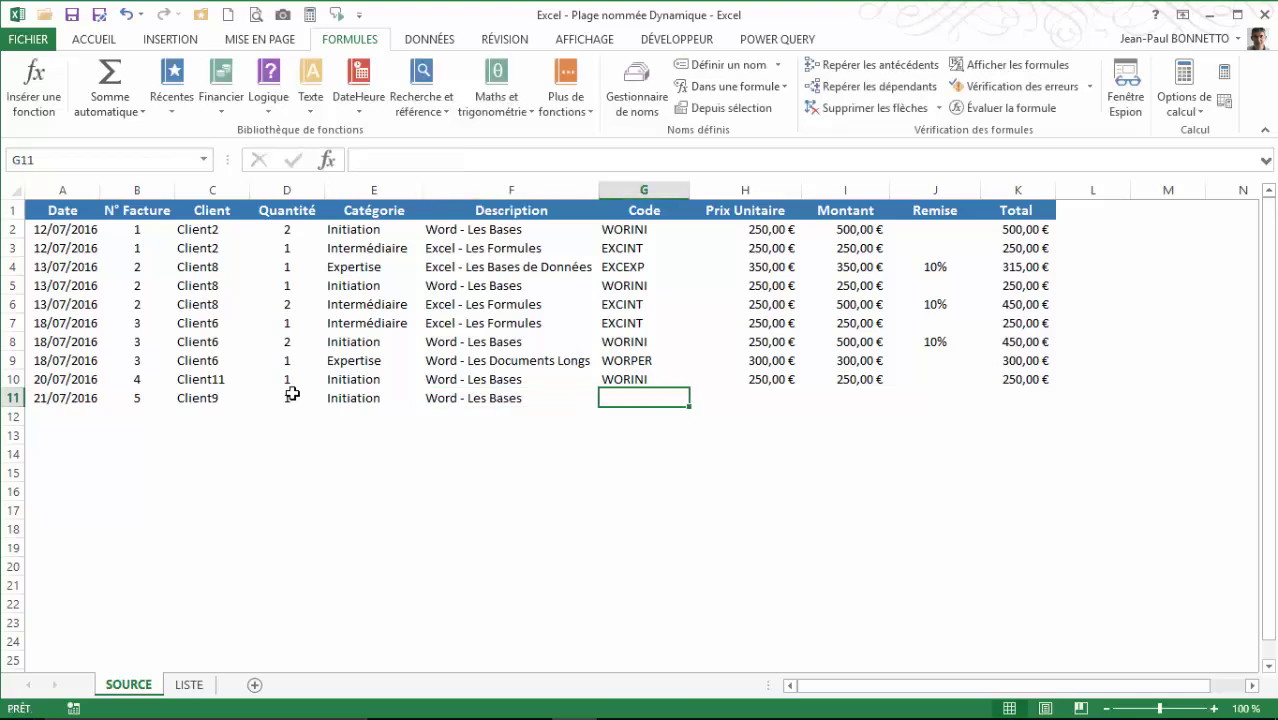
Step: Enter code WORINI, unit price 200 and amount 200 in row 11, leaving the Remise cell empty
{"action": "type", "text": "WO"}
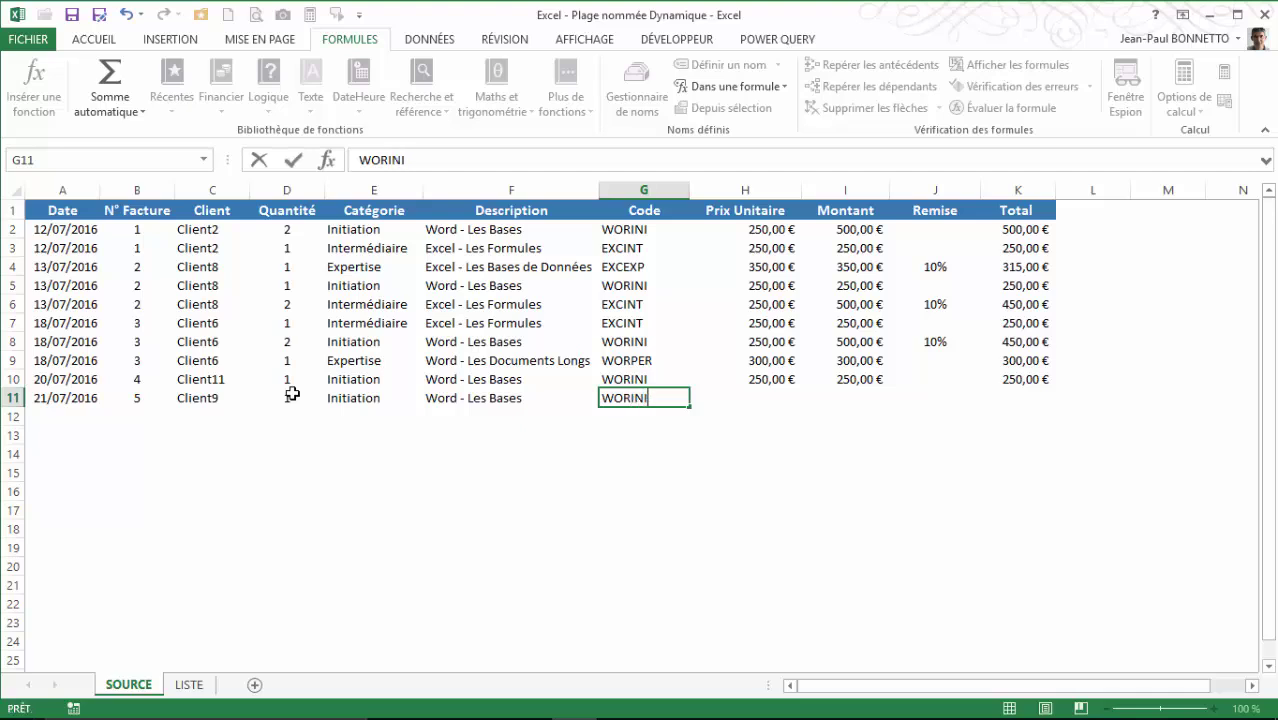
{"action": "type", "text": "RINI"}
{"action": "key", "text": "Tab"}
{"action": "type", "text": "20"}
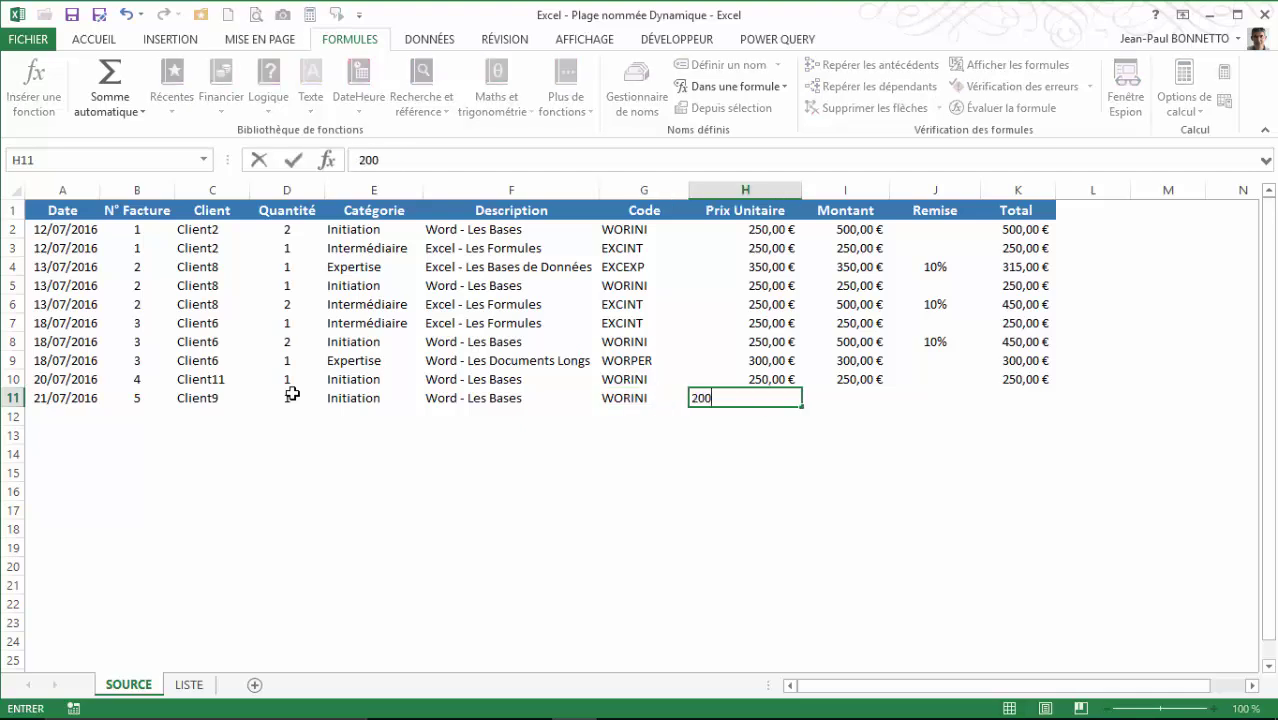
{"action": "key", "text": "Tab"}
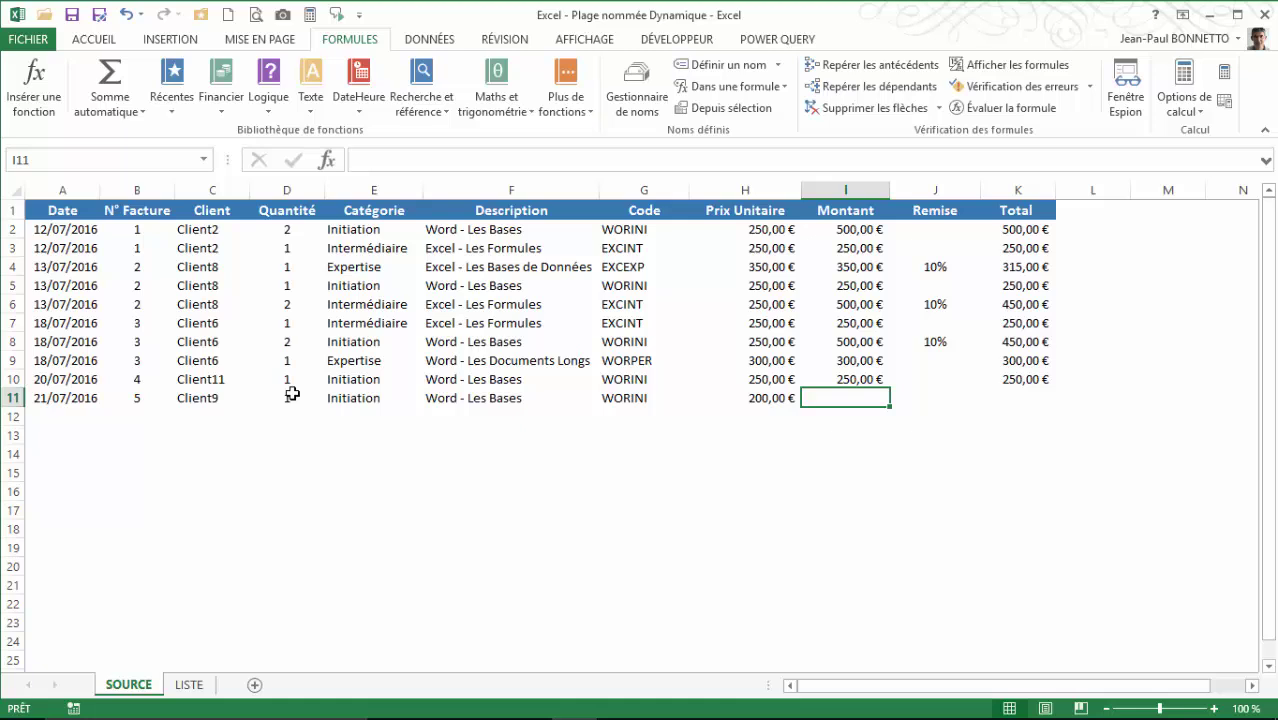
{"action": "type", "text": "200"}
{"action": "key", "text": "Tab"}
{"action": "key", "text": "Tab"}
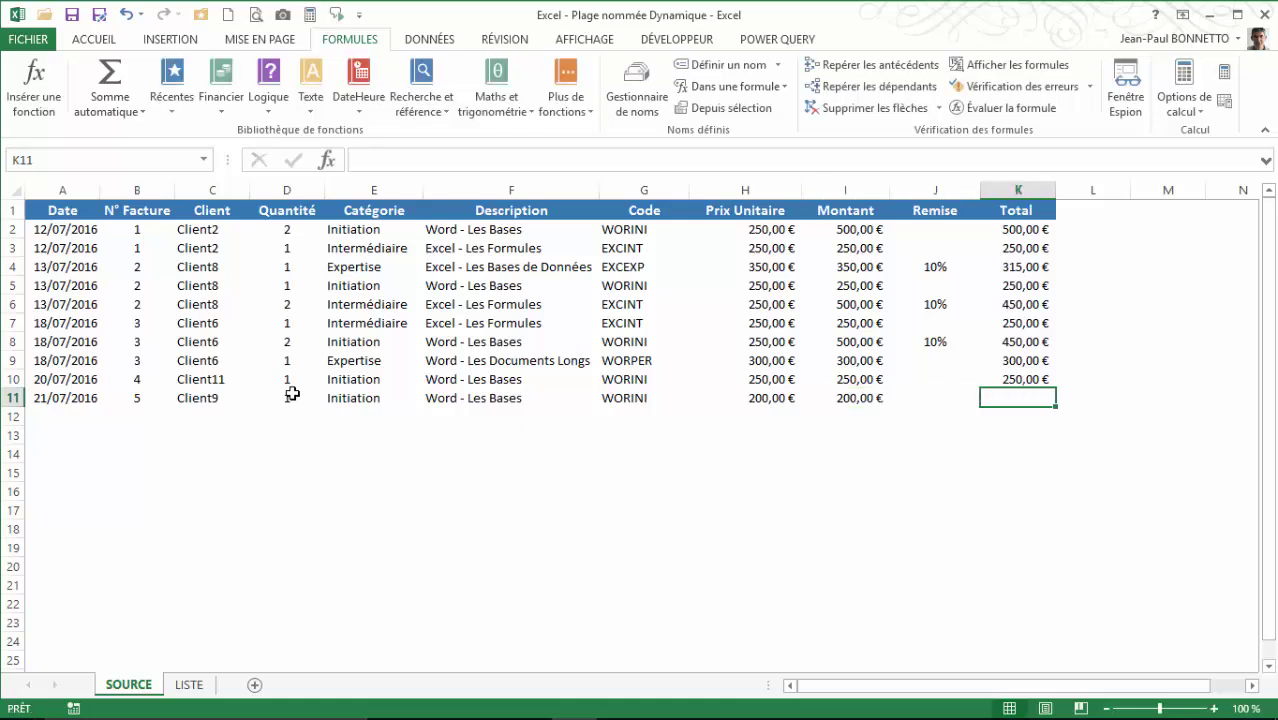
Step: Copy the Total cell K10 down to K11 and set K11 to 200
{"action": "left_click", "coordinate": [1030, 374]}
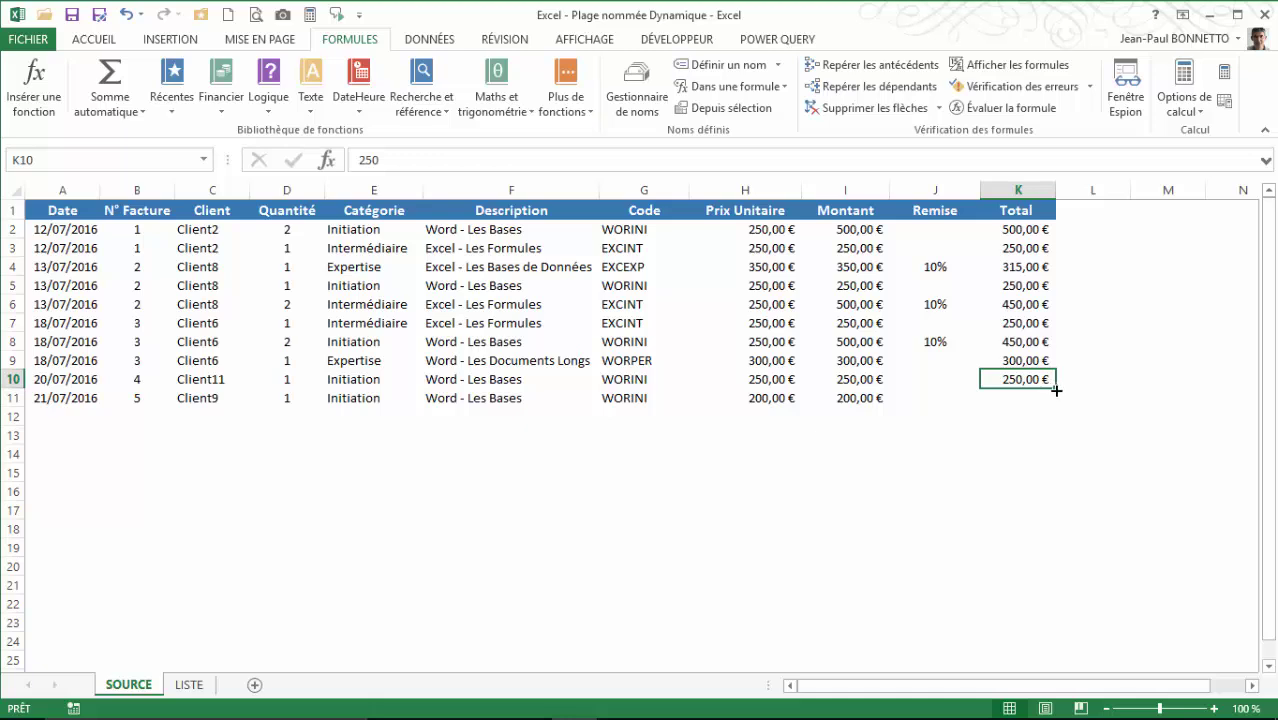
{"action": "left_click_drag", "start_coordinate": [1056, 390], "coordinate": [1061, 412]}
{"action": "left_click", "coordinate": [1030, 398]}
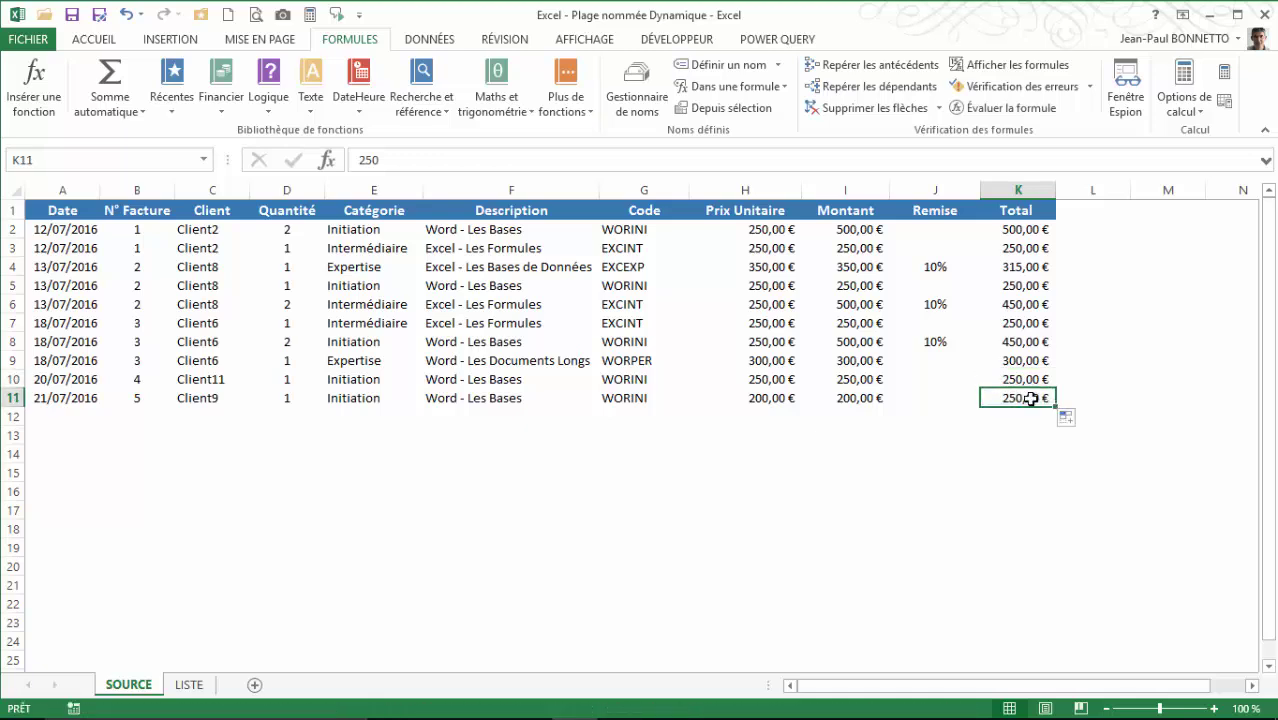
{"action": "type", "text": "200"}
{"action": "key", "text": "Up"}
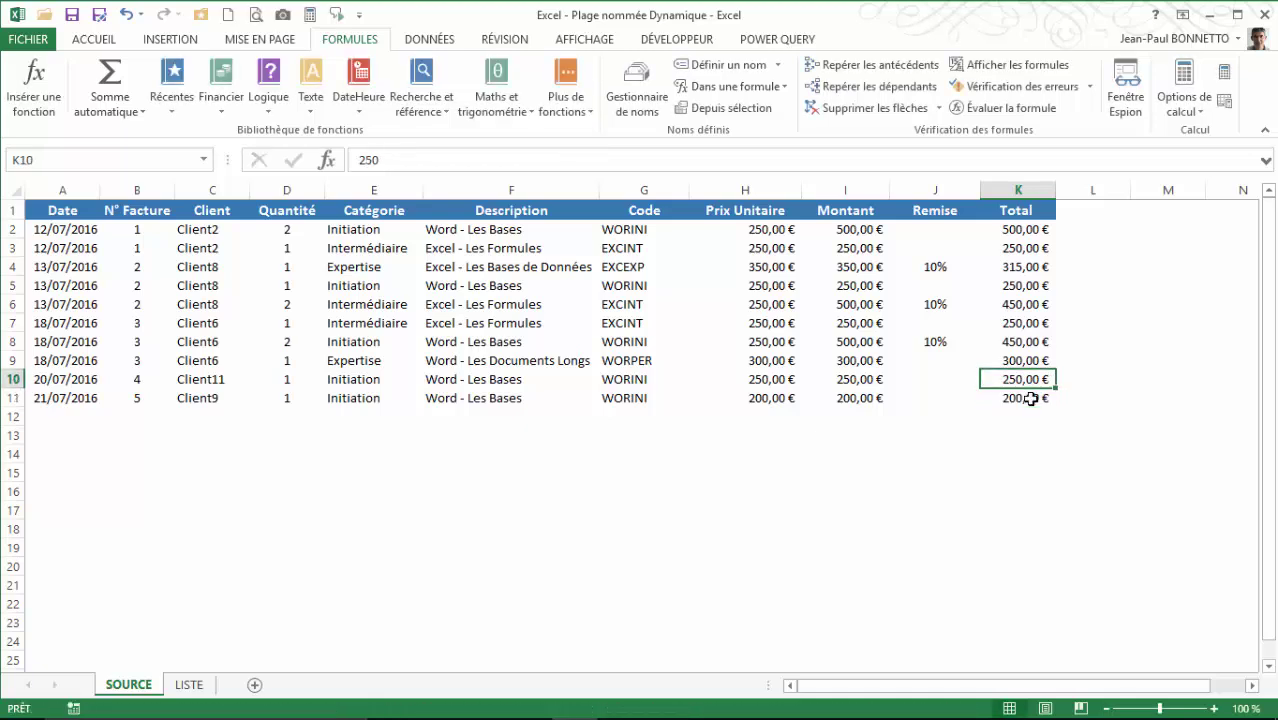
Step: Check the range covered by the name MaSource against the newly added row 11
{"action": "left_click", "coordinate": [537, 324]}
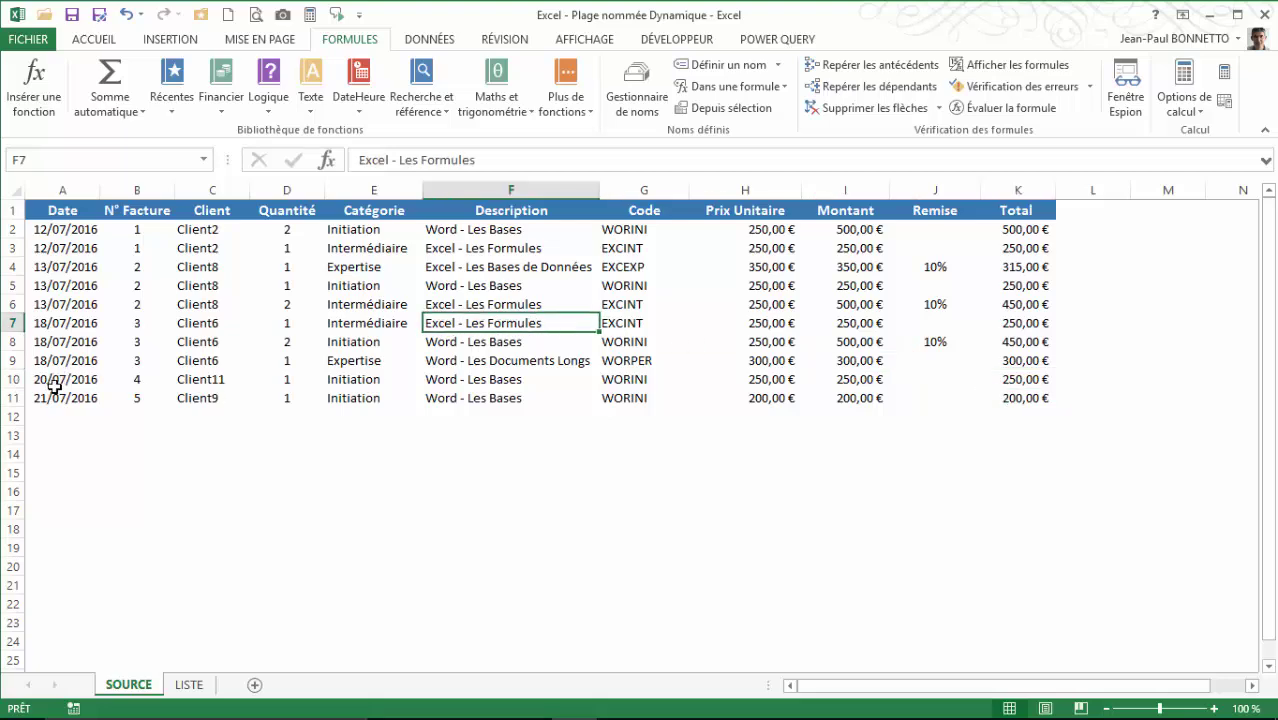
{"action": "left_click", "coordinate": [53, 396]}
{"action": "left_click", "coordinate": [1072, 402]}
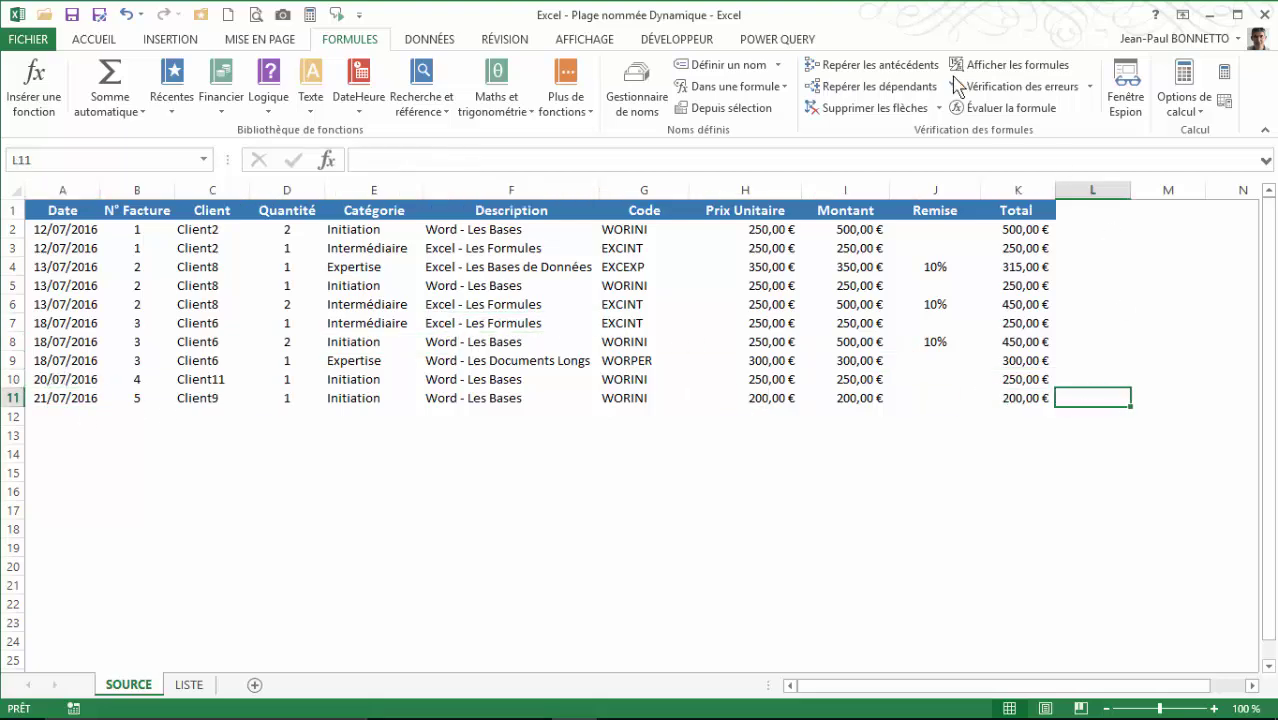
{"action": "left_click", "coordinate": [634, 82]}
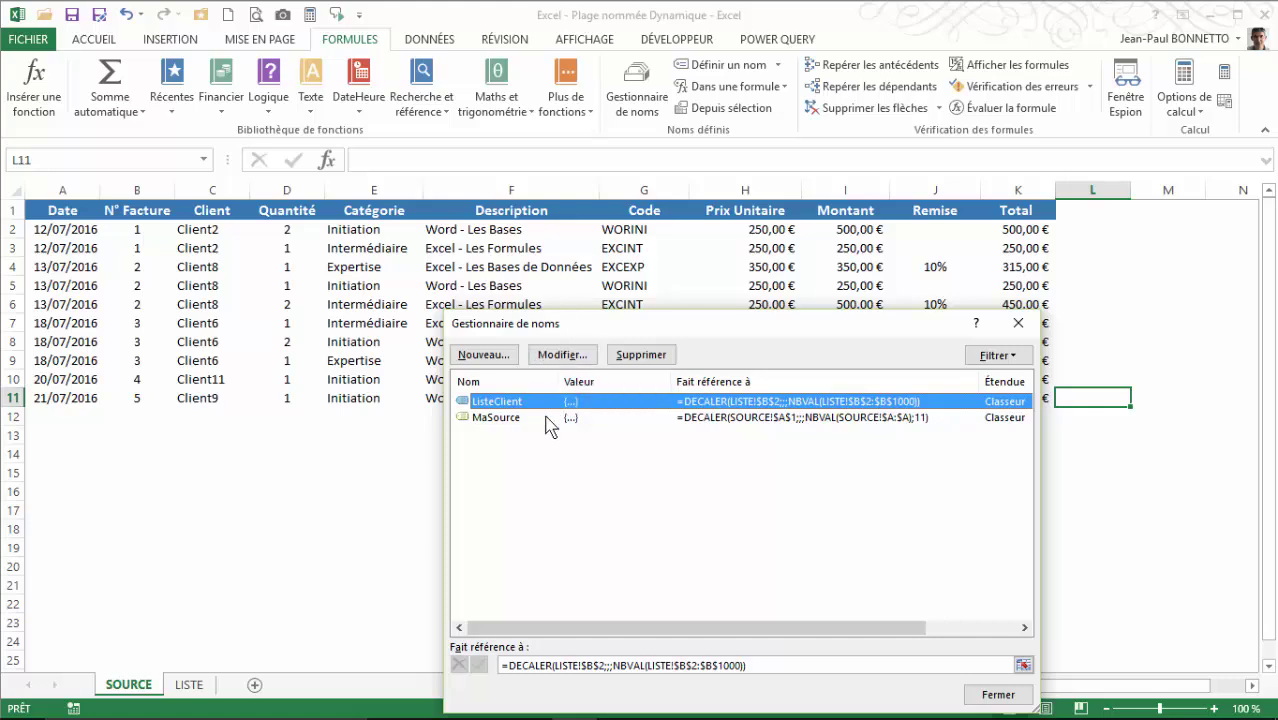
{"action": "left_click", "coordinate": [549, 418]}
{"action": "left_click", "coordinate": [1023, 665]}
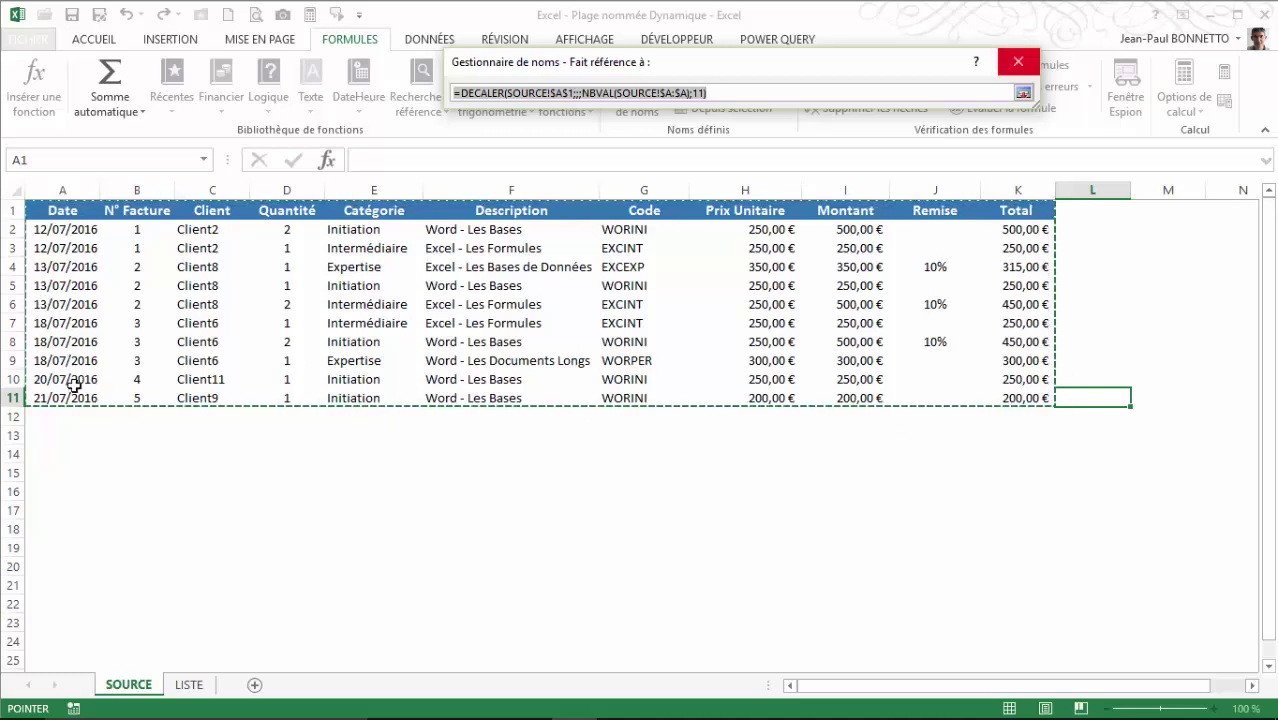
{"action": "left_click", "coordinate": [1023, 92]}
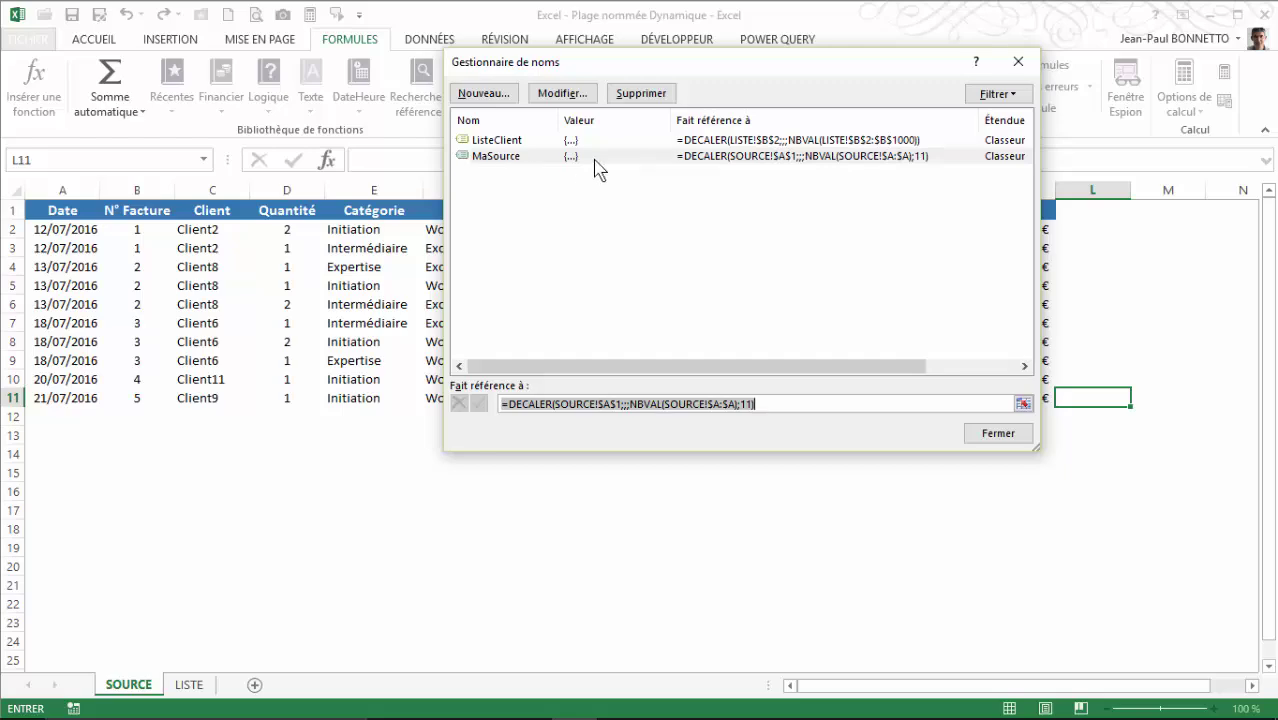
{"action": "left_click", "coordinate": [1000, 434]}
Step: Create a pivot table on a new worksheet using the name MaSource as its source range
{"action": "left_click", "coordinate": [470, 267]}
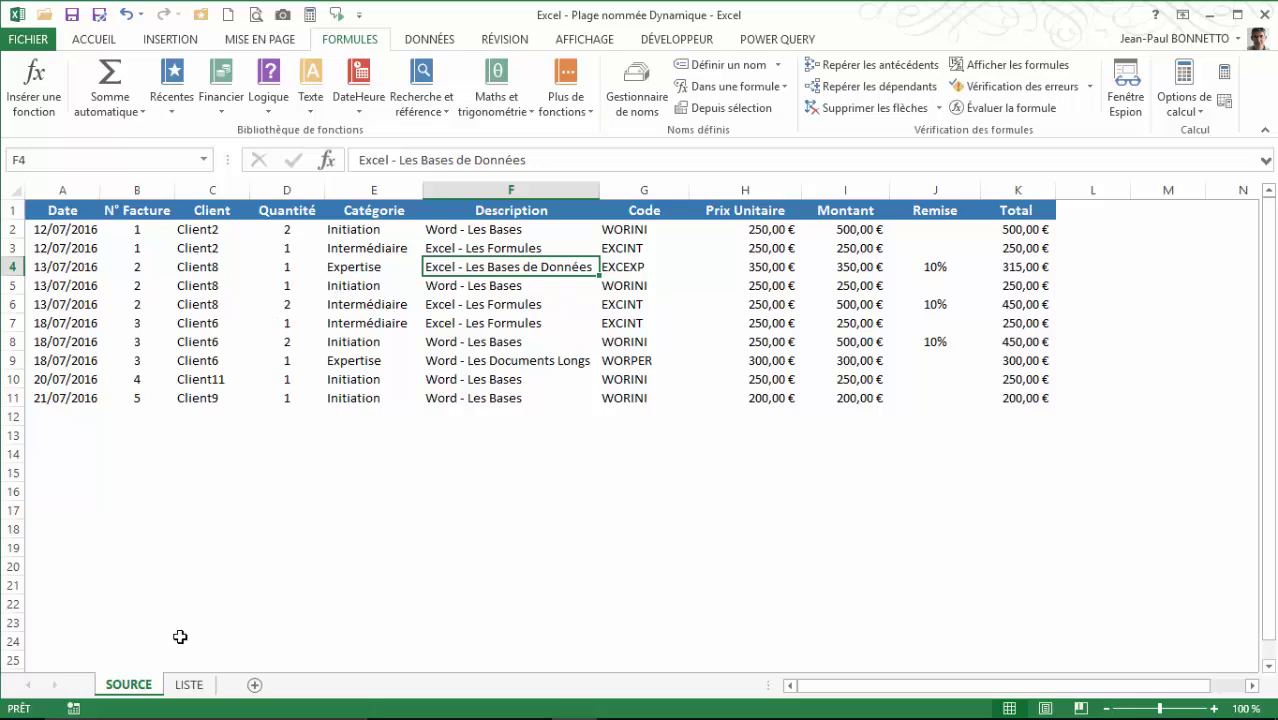
{"action": "left_click", "coordinate": [244, 304]}
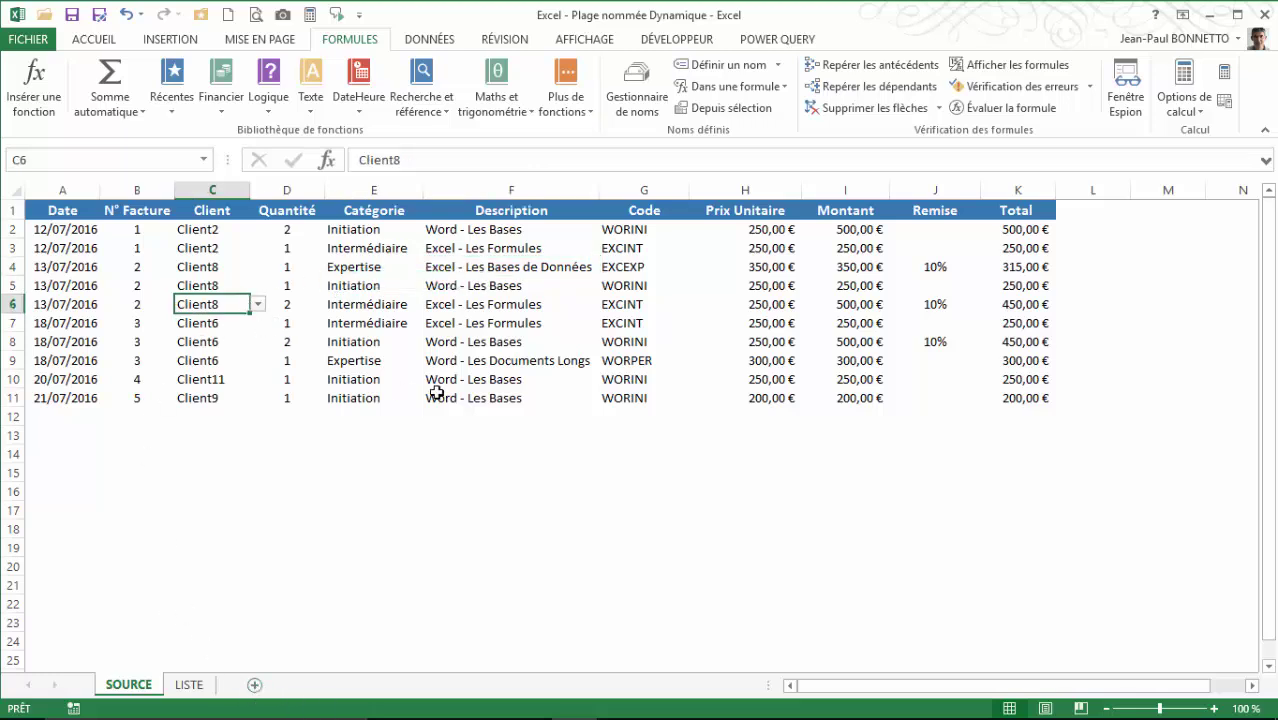
{"action": "left_click", "coordinate": [162, 40]}
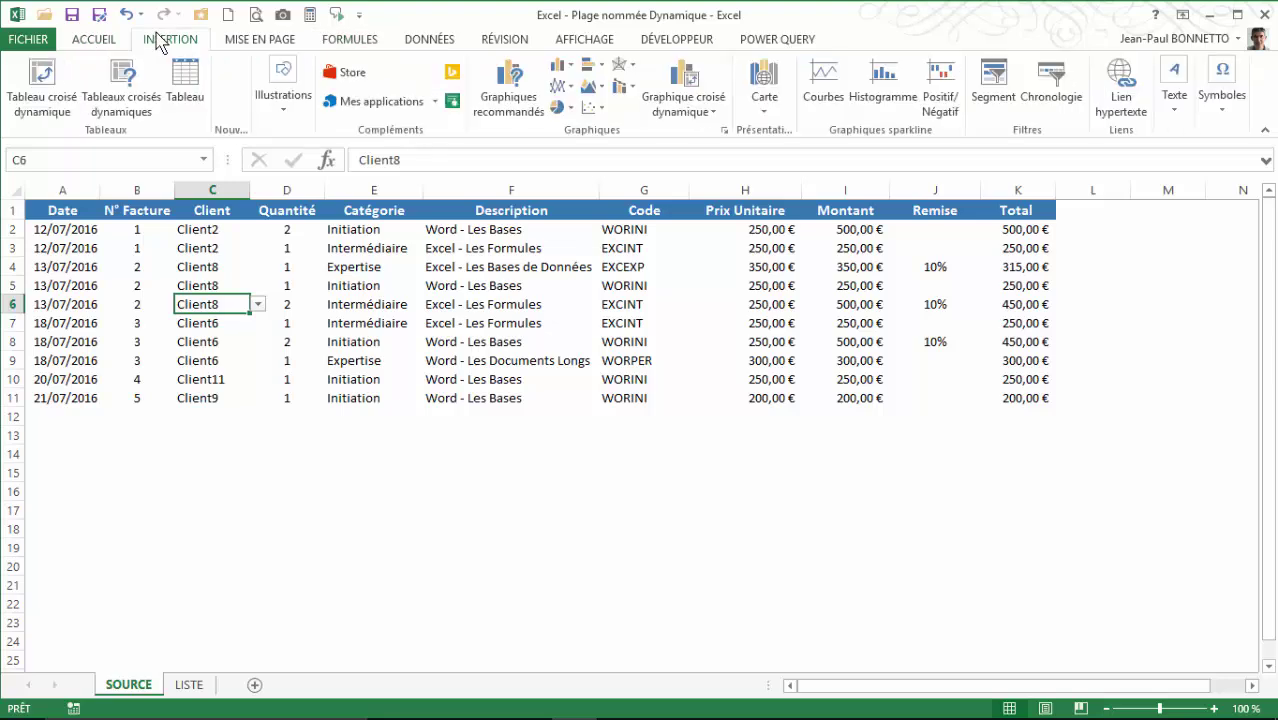
{"action": "left_click", "coordinate": [44, 78]}
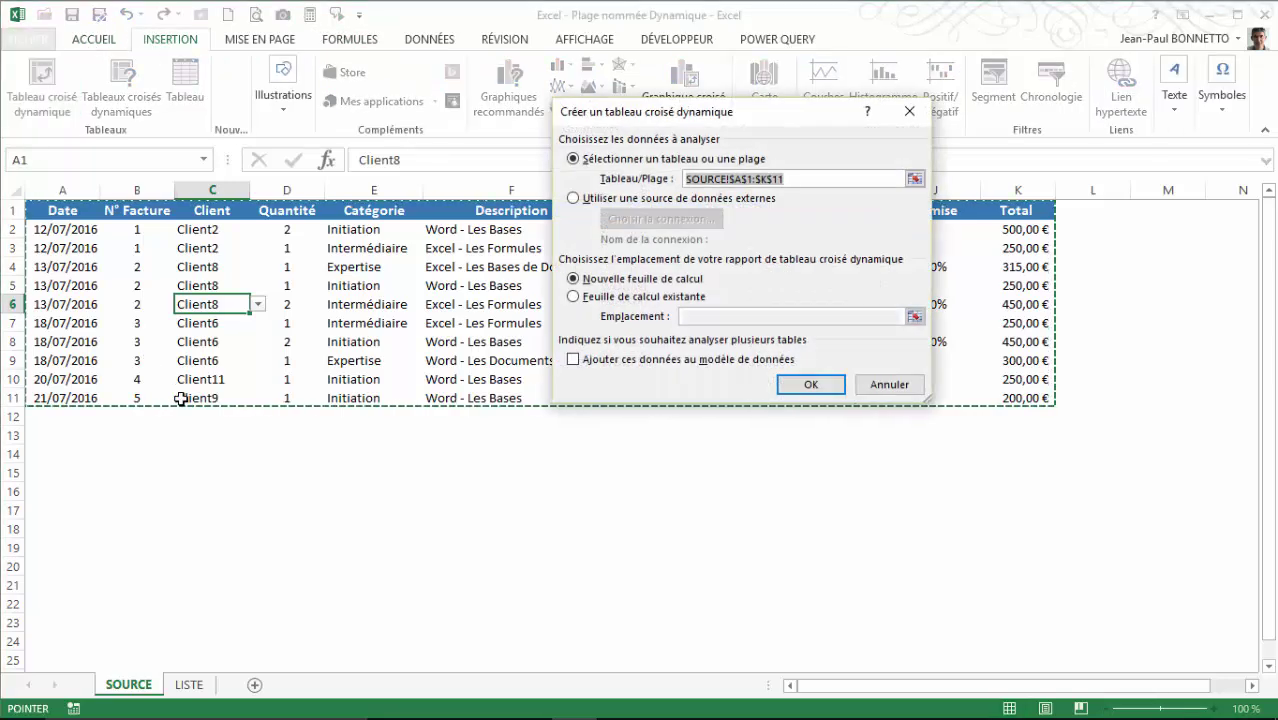
{"action": "left_click", "coordinate": [816, 180]}
{"action": "left_click_drag", "start_coordinate": [816, 180], "coordinate": [680, 176]}
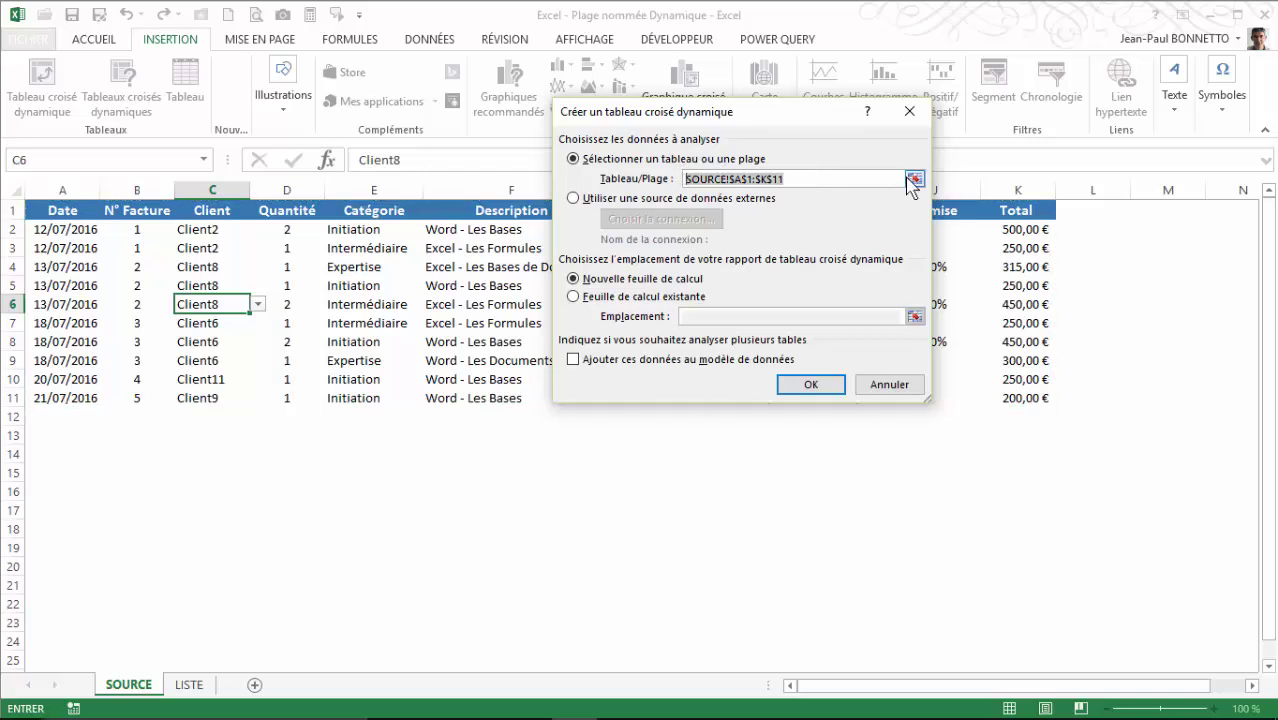
{"action": "key", "text": "F3"}
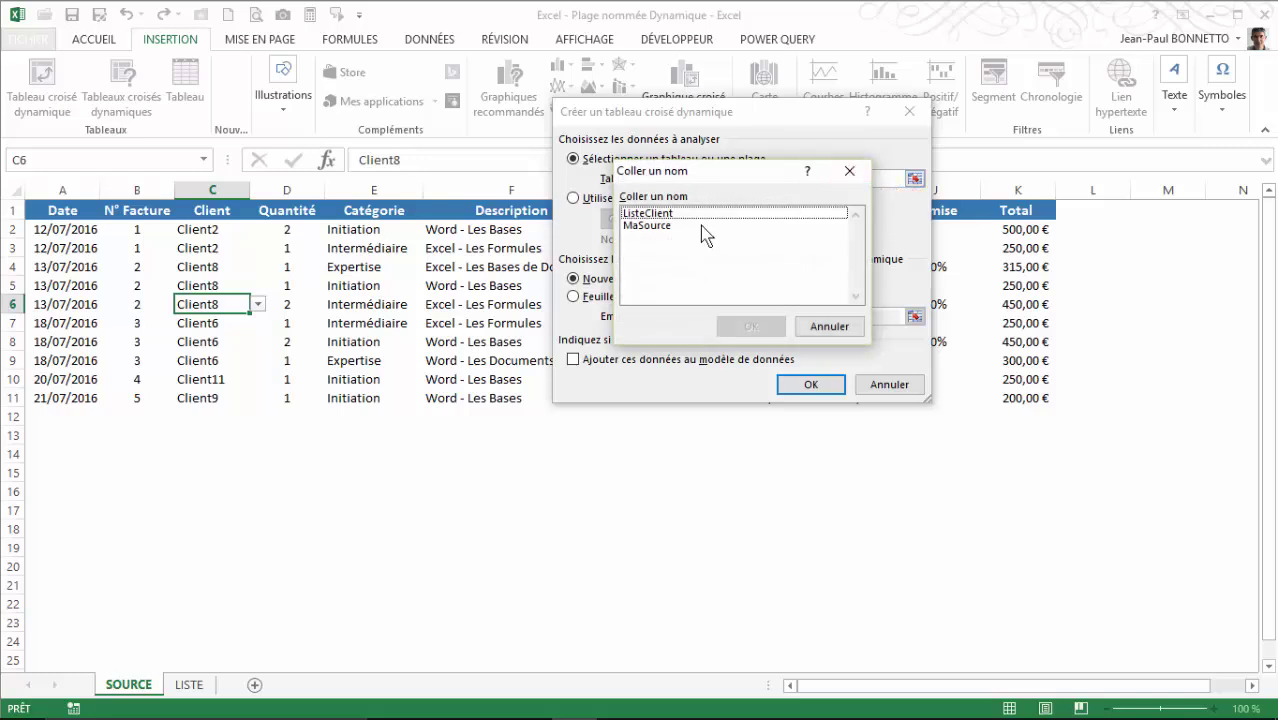
{"action": "left_click", "coordinate": [655, 226]}
{"action": "left_click", "coordinate": [750, 327]}
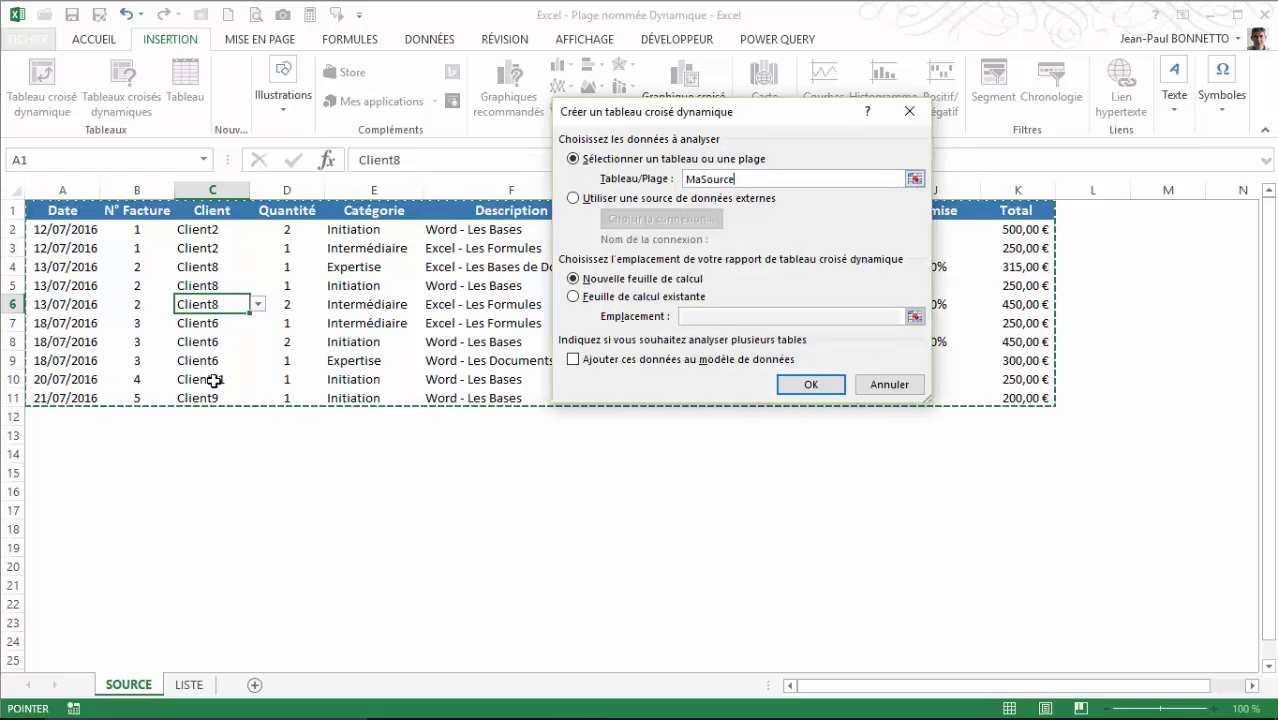
{"action": "left_click", "coordinate": [803, 388]}
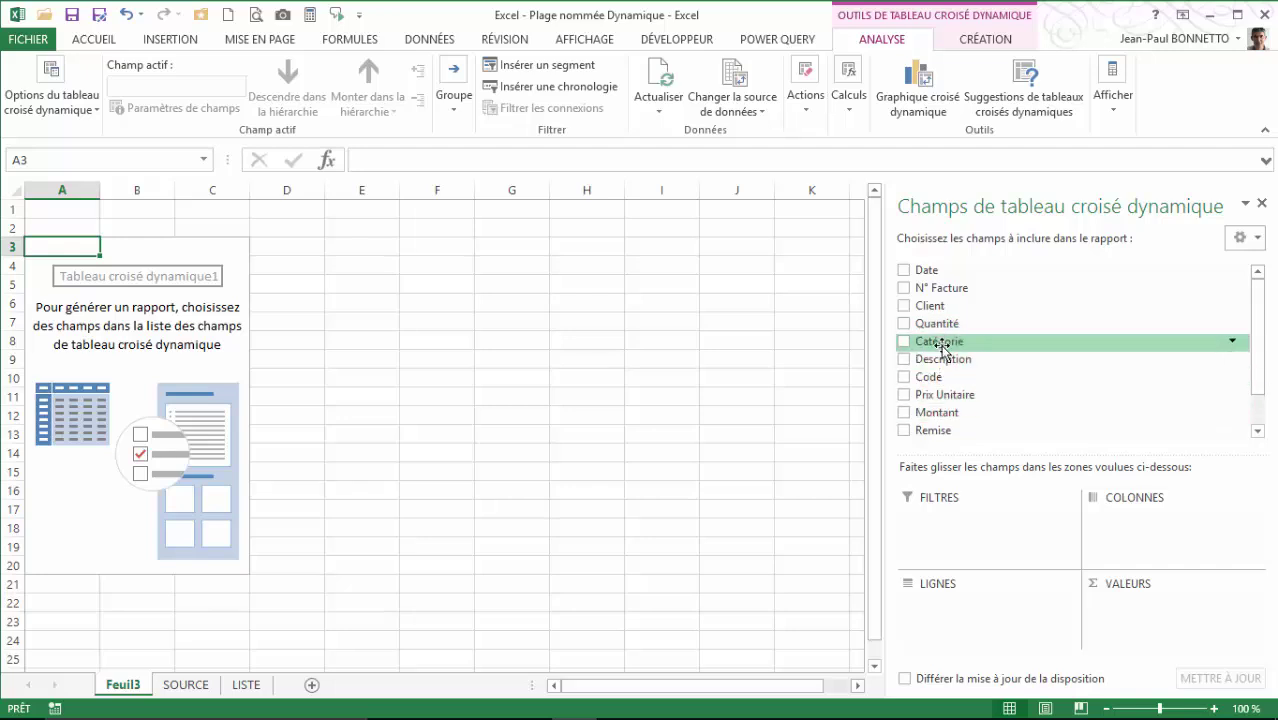
Step: Lay out the pivot table with Catégorie as row labels and the sum of Total as values, then close the field list
{"action": "left_click_drag", "start_coordinate": [942, 342], "coordinate": [955, 601]}
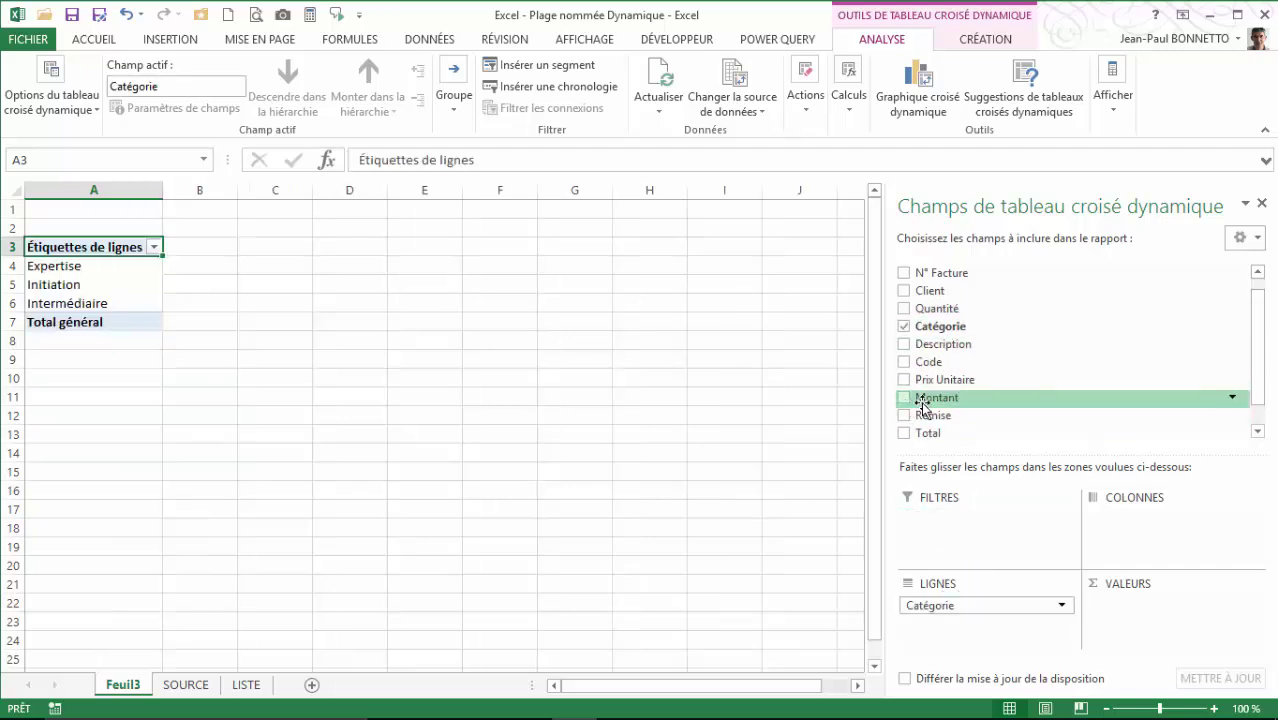
{"action": "left_click_drag", "start_coordinate": [930, 434], "coordinate": [1128, 622]}
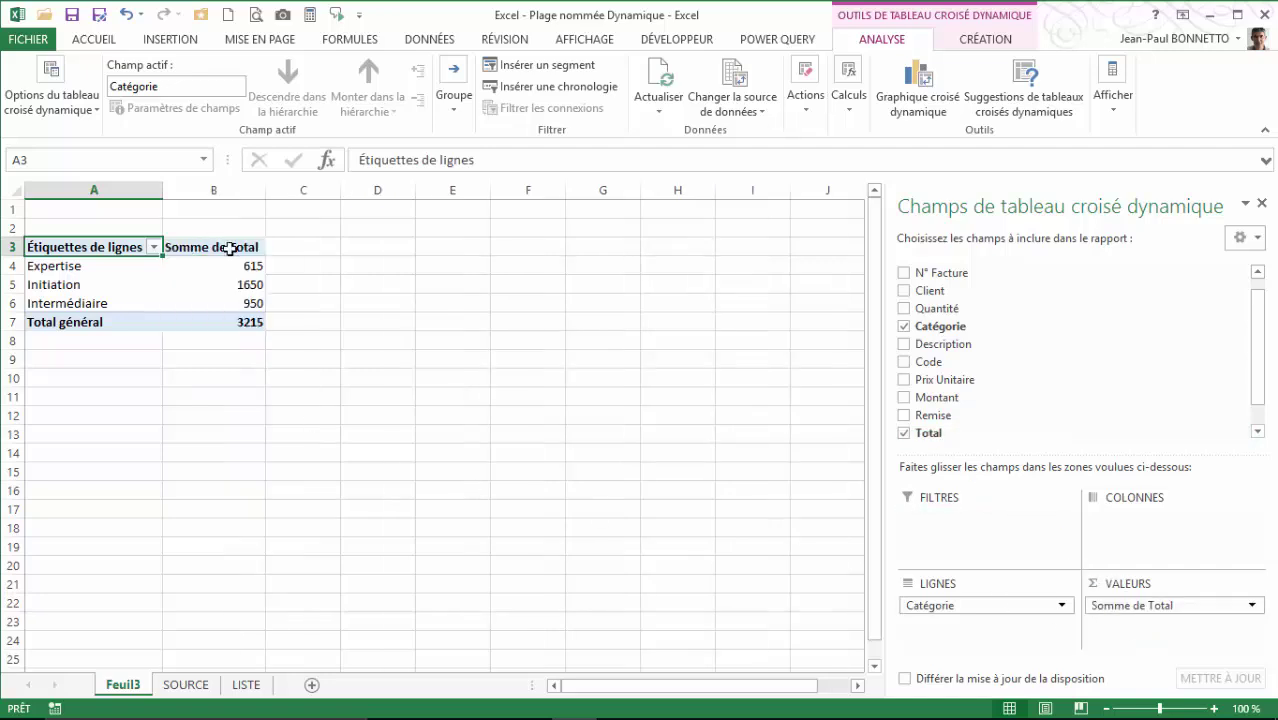
{"action": "left_click", "coordinate": [1259, 204]}
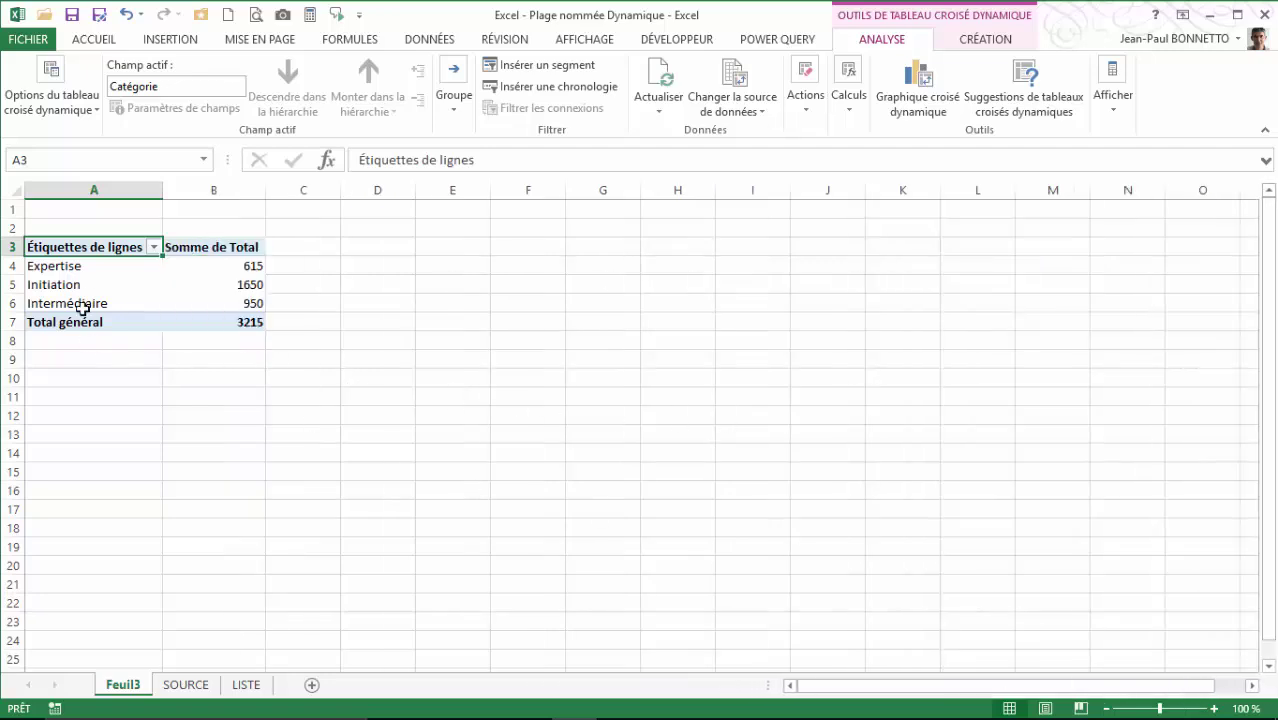
{"action": "left_click", "coordinate": [78, 266]}
{"action": "left_click", "coordinate": [237, 314]}
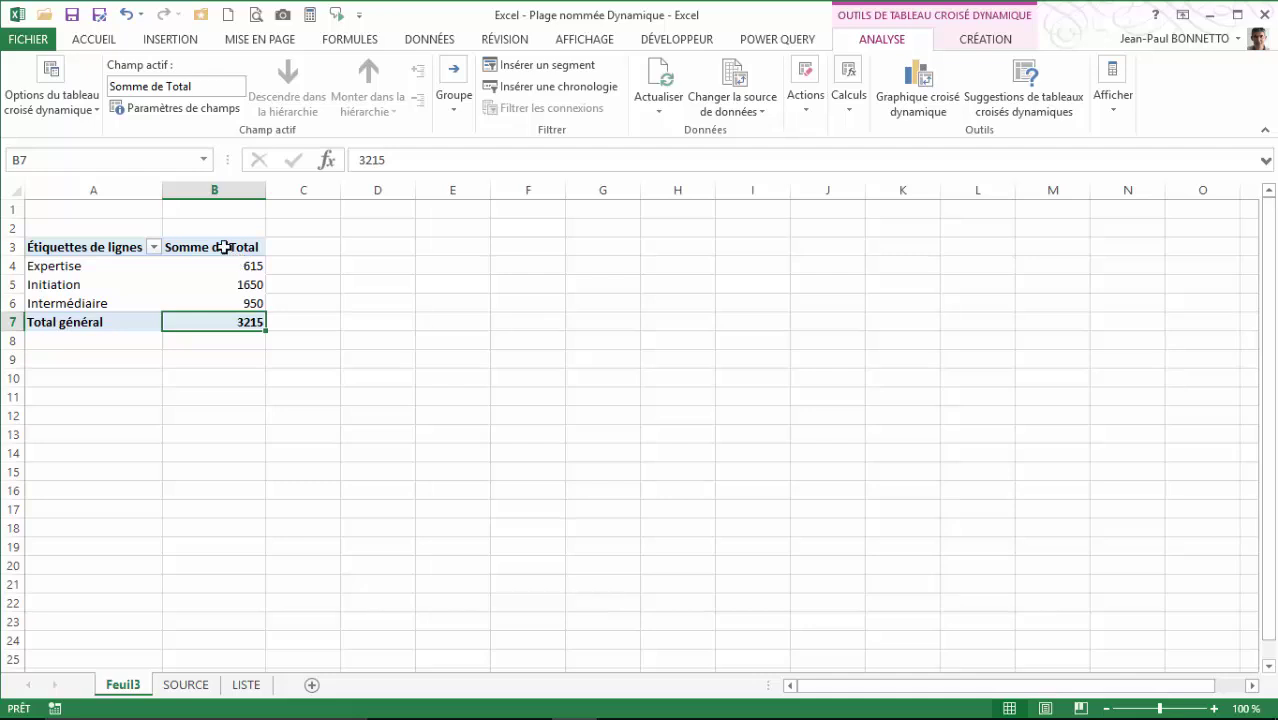
{"action": "left_click", "coordinate": [205, 282]}
{"action": "left_click", "coordinate": [225, 268]}
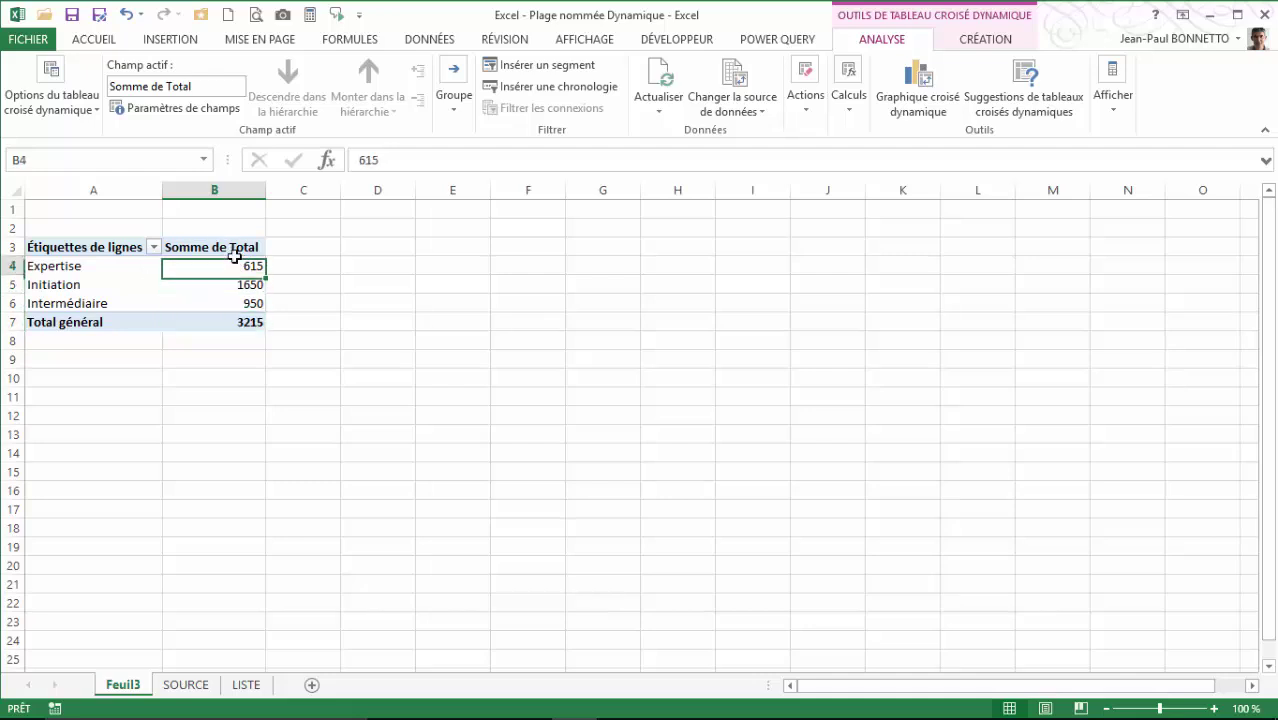
{"action": "left_click", "coordinate": [234, 320]}
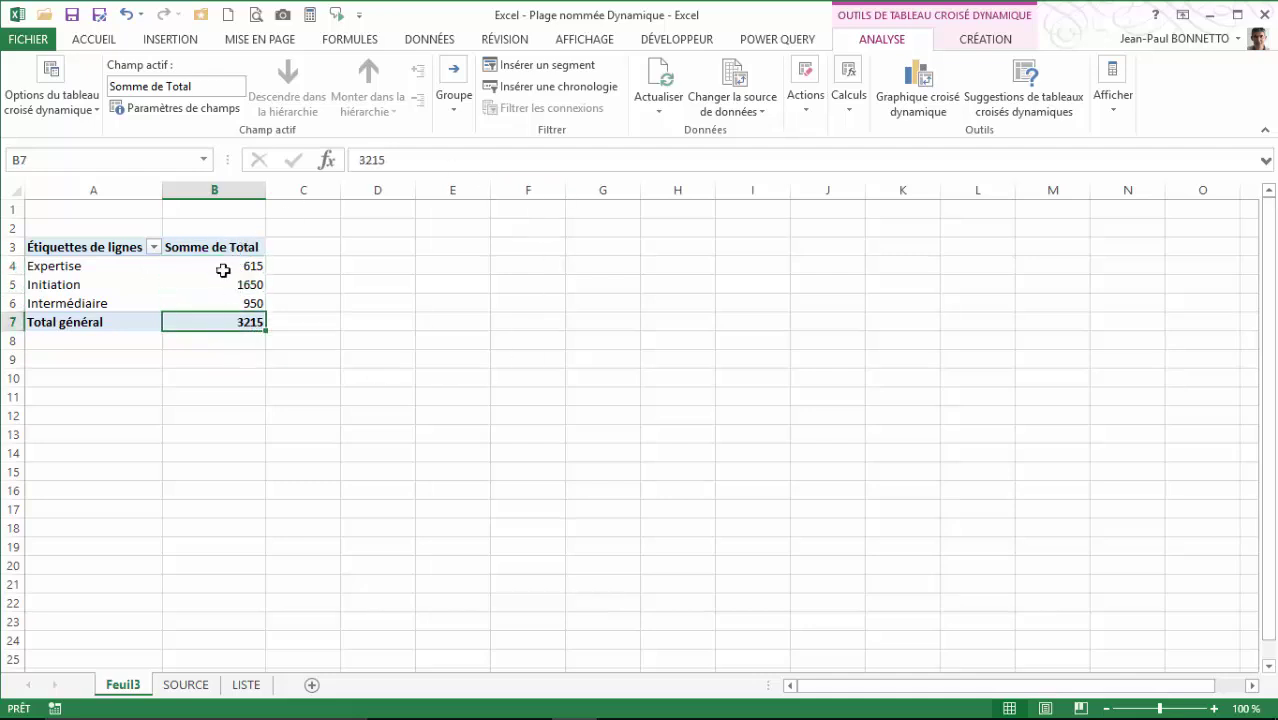
Step: Apply the euro accounting number format to the pivot table's Somme de Total column, B3:B7
{"action": "left_click_drag", "start_coordinate": [237, 248], "coordinate": [240, 322]}
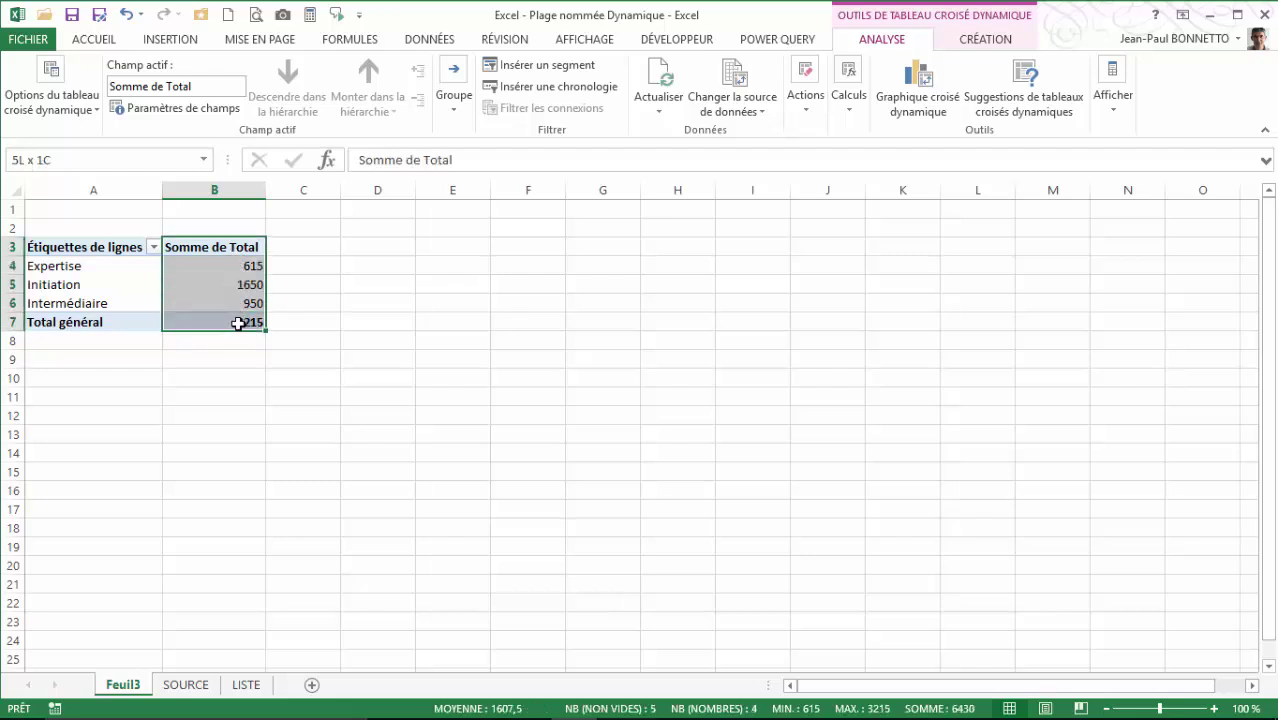
{"action": "left_click", "coordinate": [105, 45]}
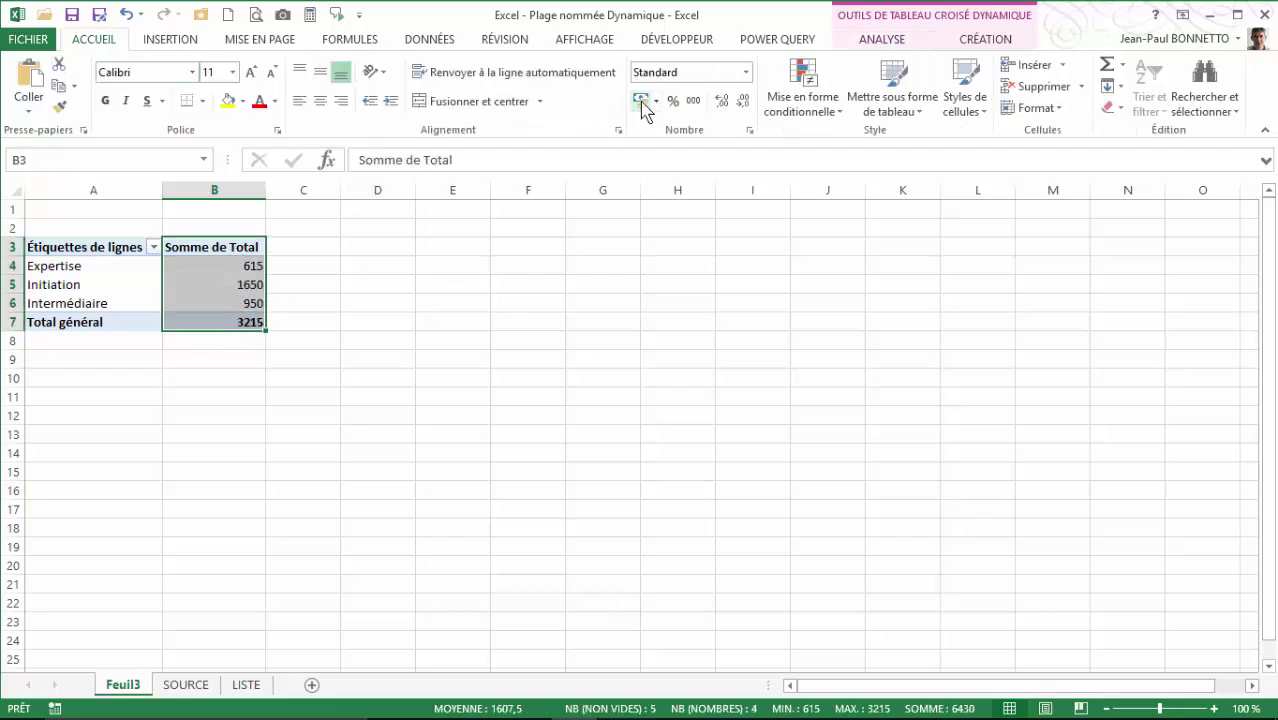
{"action": "left_click", "coordinate": [641, 100]}
{"action": "left_click", "coordinate": [453, 344]}
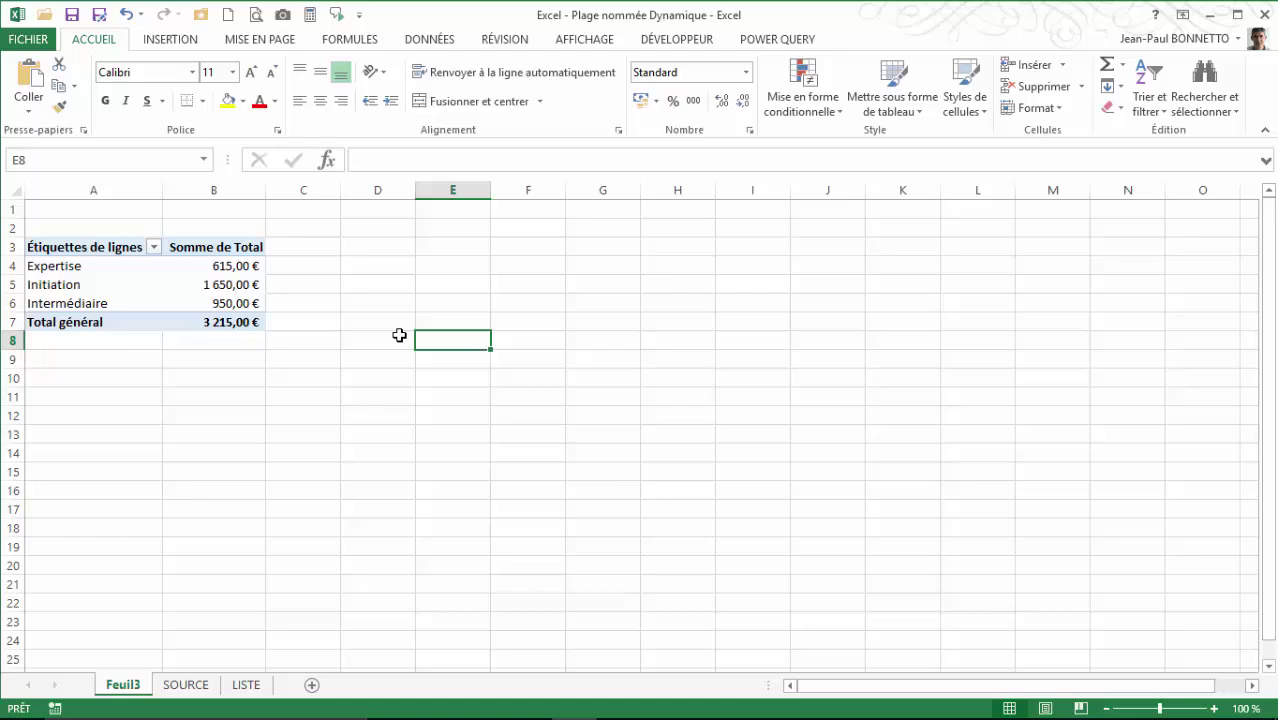
{"action": "left_click", "coordinate": [262, 320]}
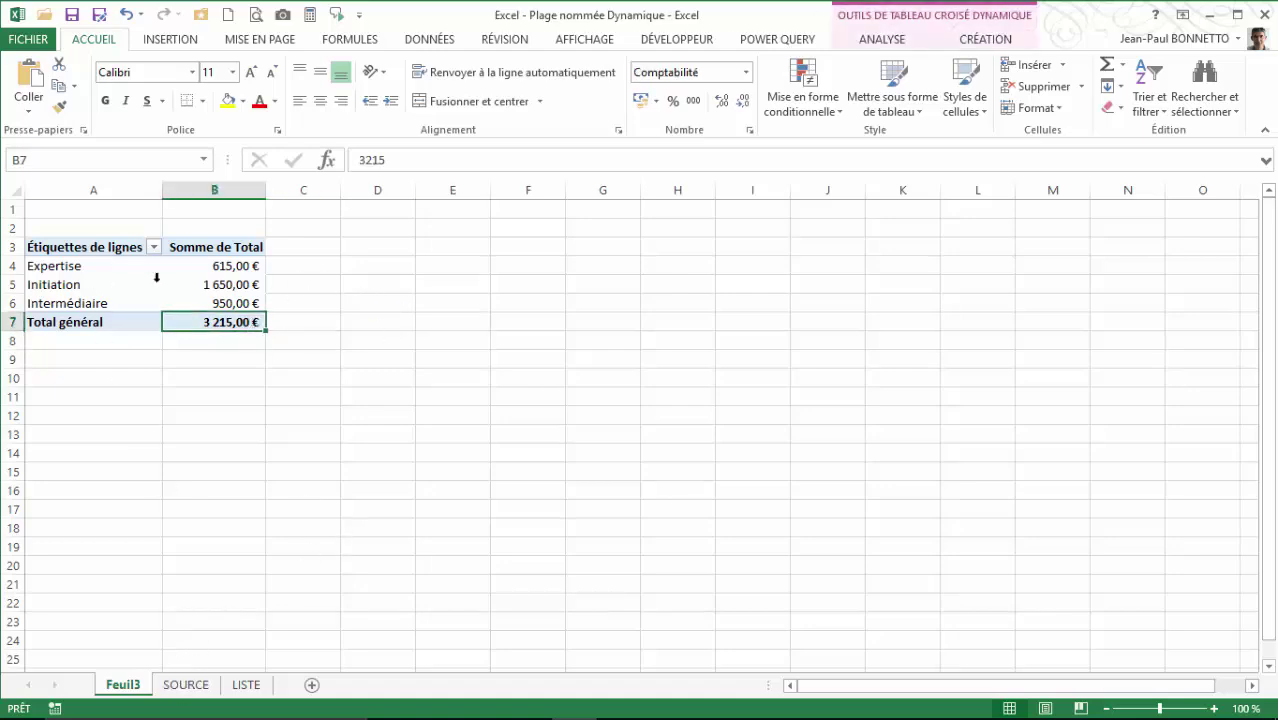
Step: Copy invoice rows A5:K7 on the SOURCE sheet and paste them below the data starting at A12
{"action": "left_click", "coordinate": [200, 685]}
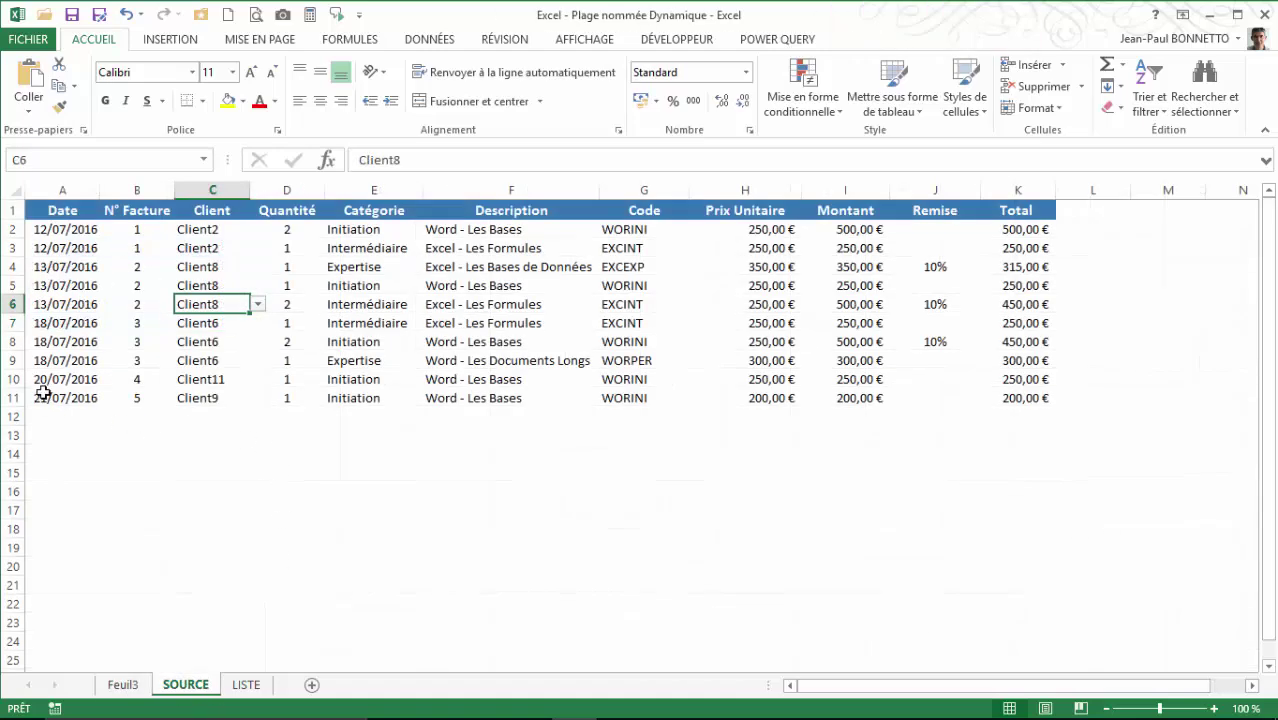
{"action": "left_click_drag", "start_coordinate": [57, 284], "coordinate": [1028, 318]}
{"action": "key", "text": "ctrl+c"}
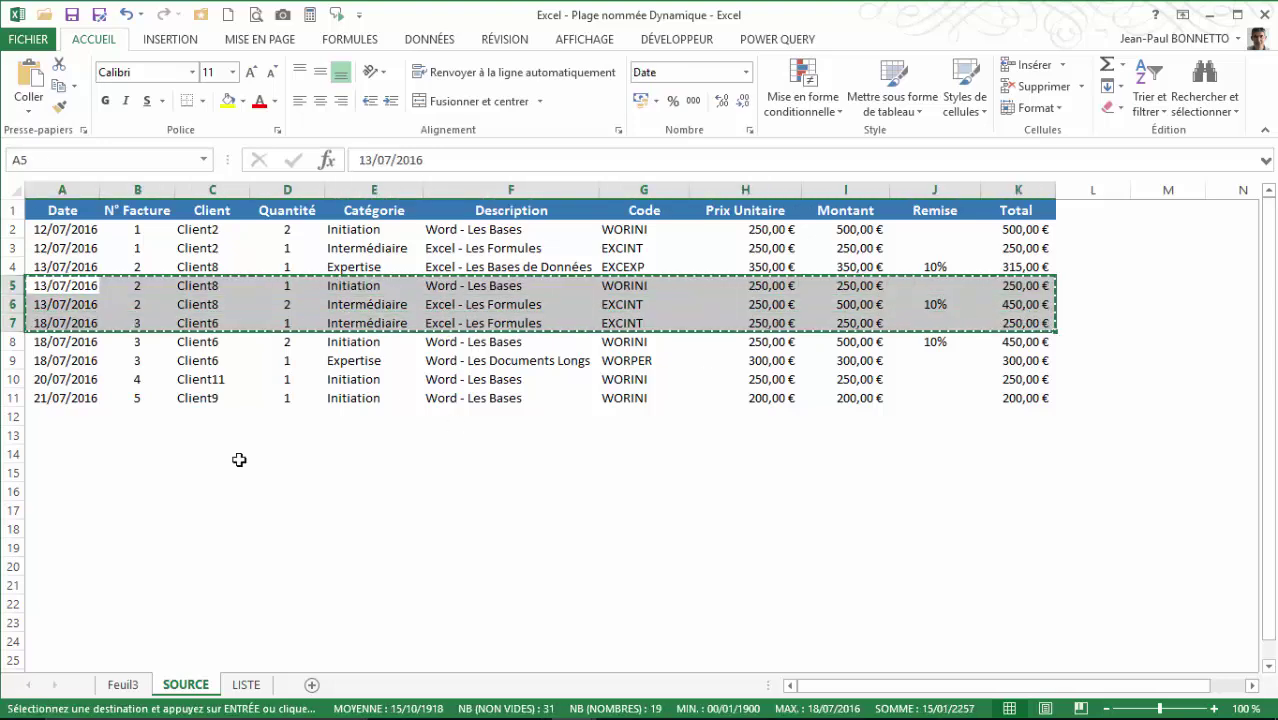
{"action": "left_click", "coordinate": [61, 413]}
{"action": "key", "text": "ctrl+v"}
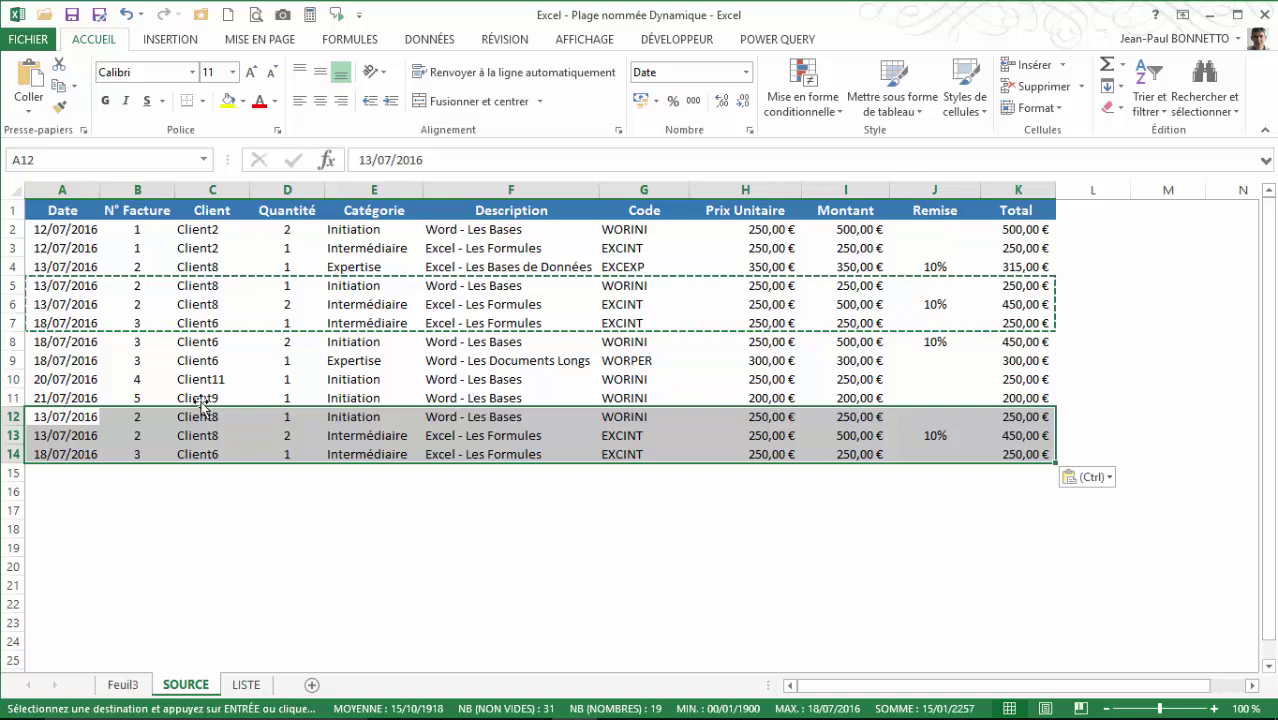
{"action": "left_click", "coordinate": [352, 378]}
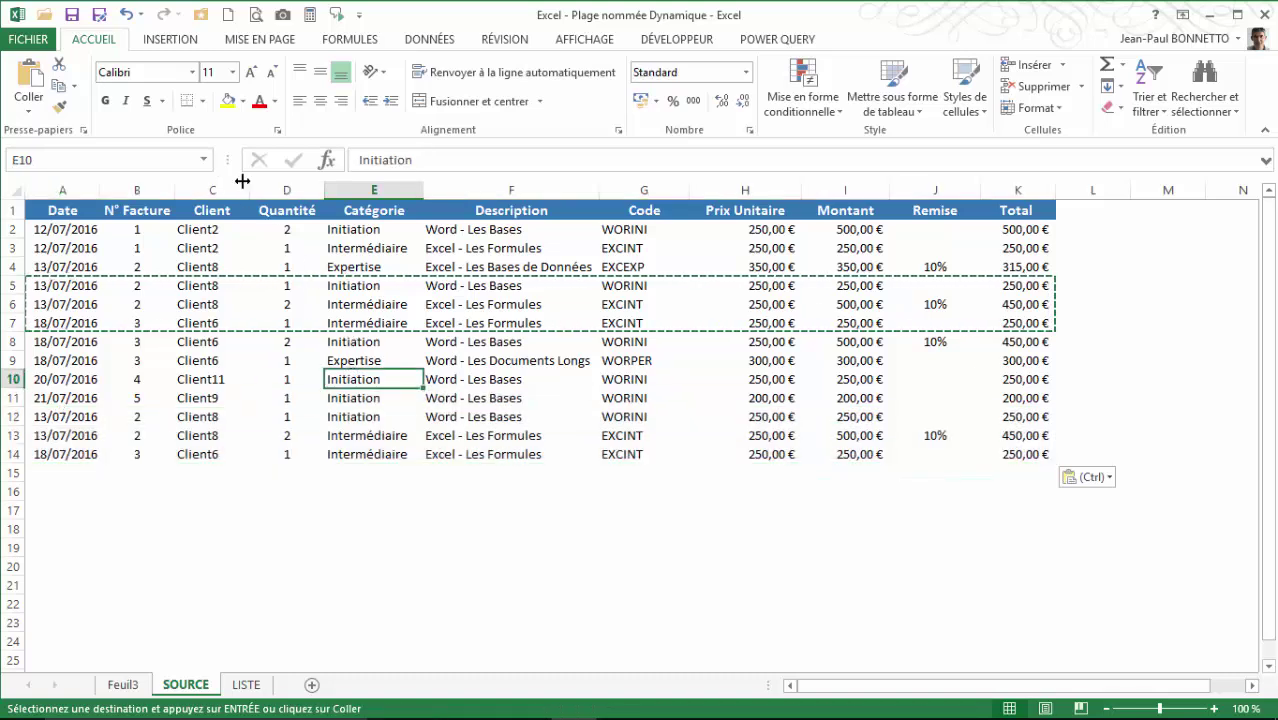
Step: Check in the name manager which range MaSource covers with the pasted rows 12 to 14
{"action": "left_click", "coordinate": [291, 252]}
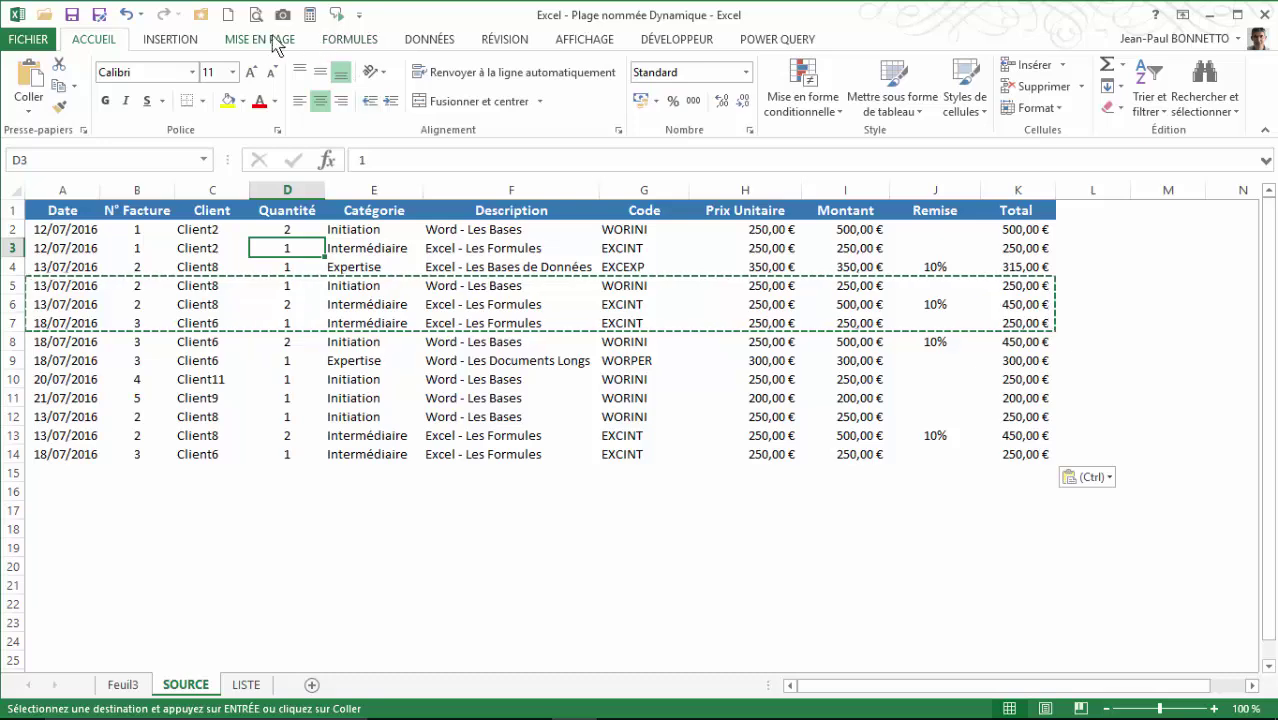
{"action": "left_click", "coordinate": [353, 39]}
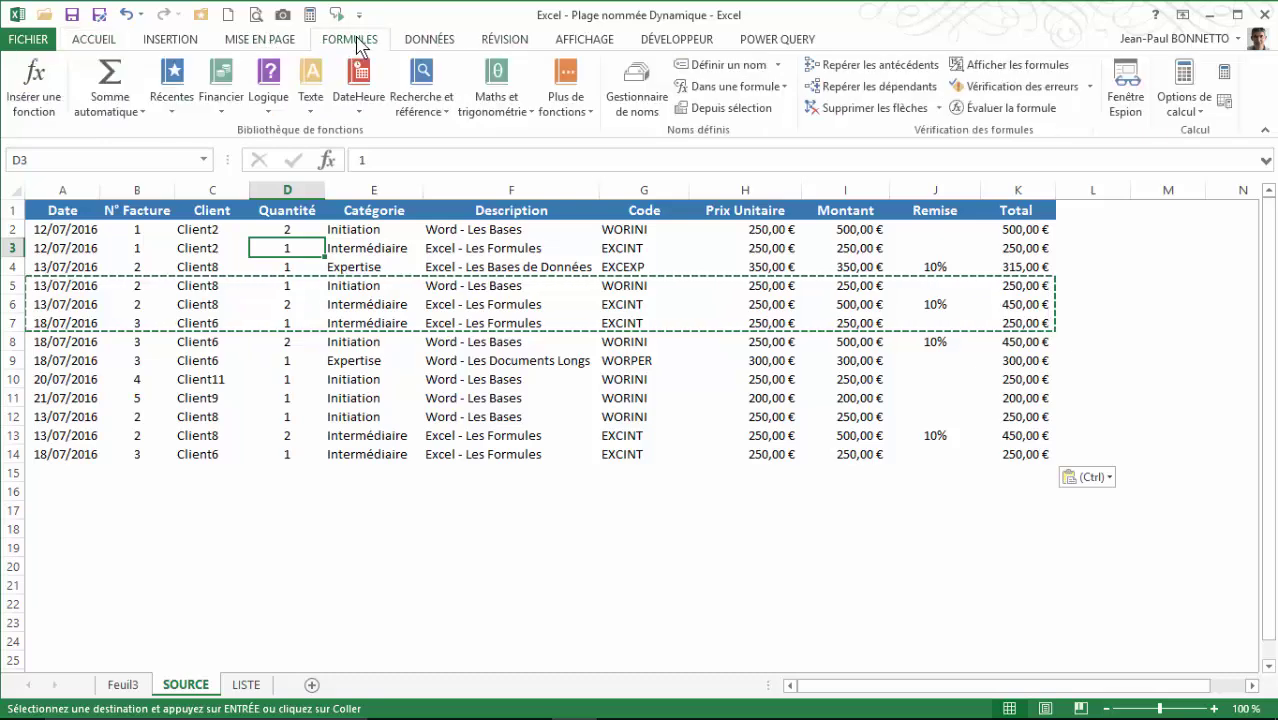
{"action": "left_click", "coordinate": [637, 92]}
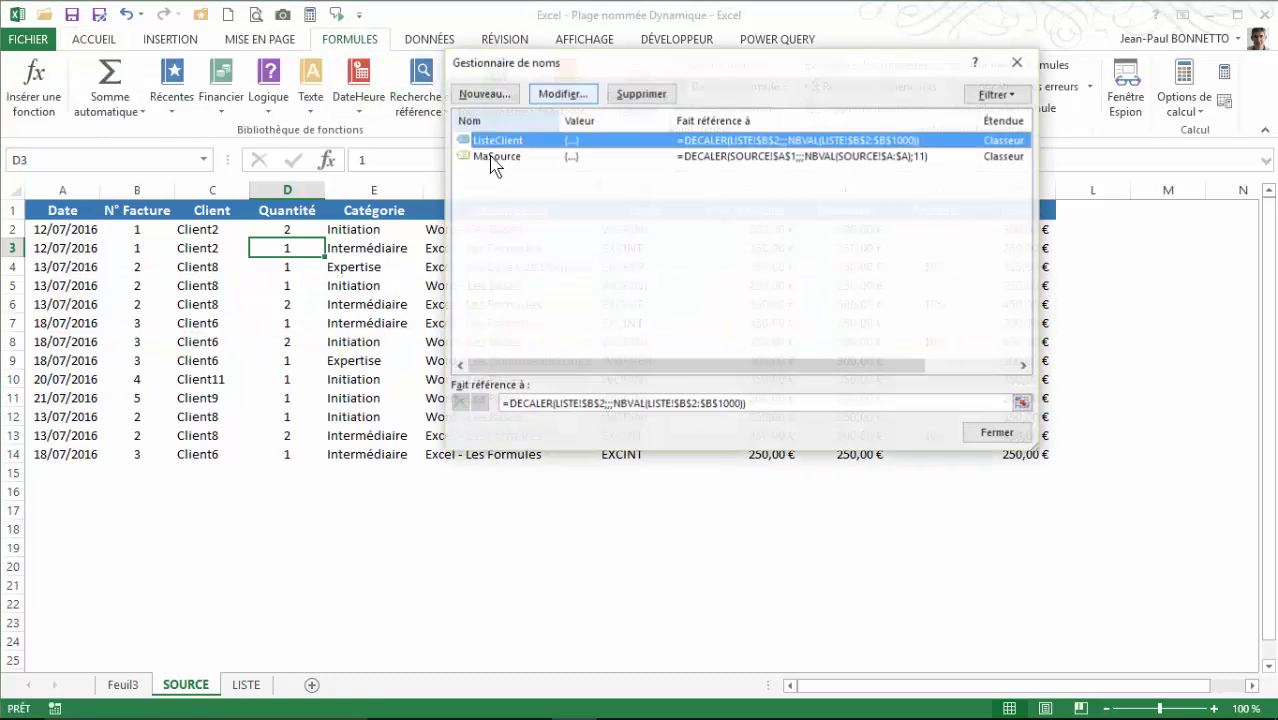
{"action": "left_click", "coordinate": [495, 156]}
{"action": "left_click", "coordinate": [1022, 403]}
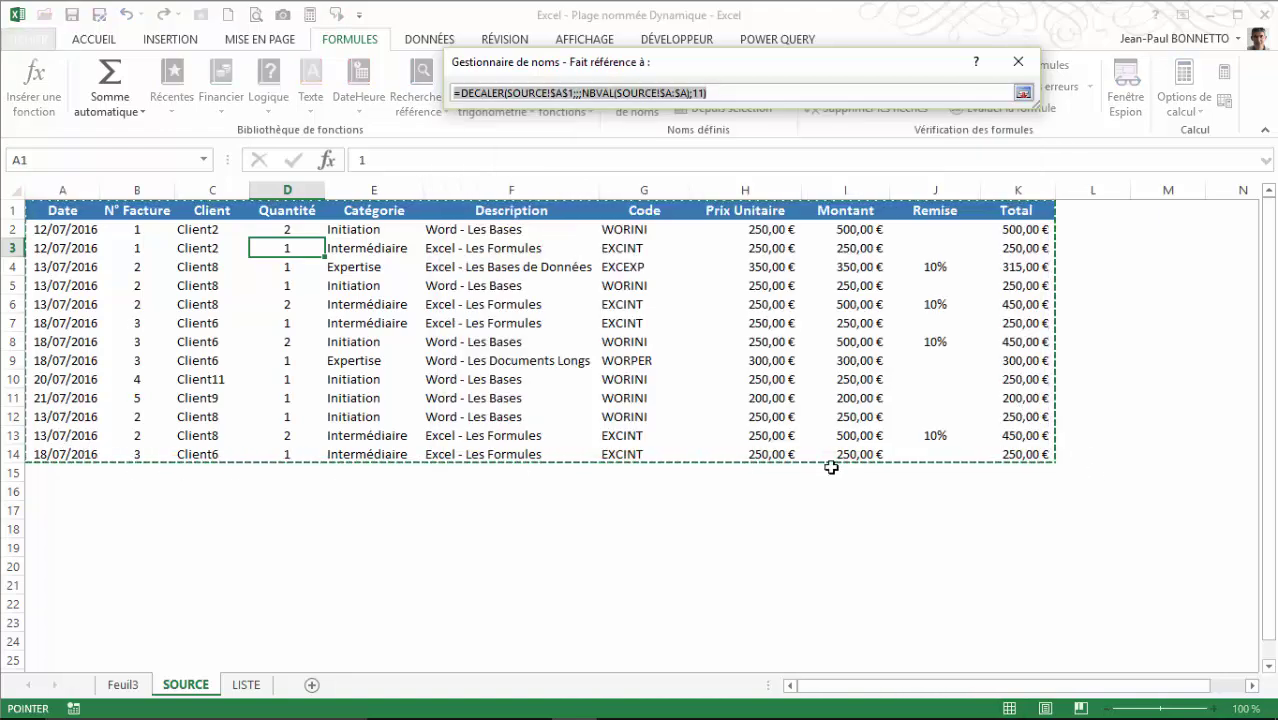
{"action": "left_click", "coordinate": [1022, 92]}
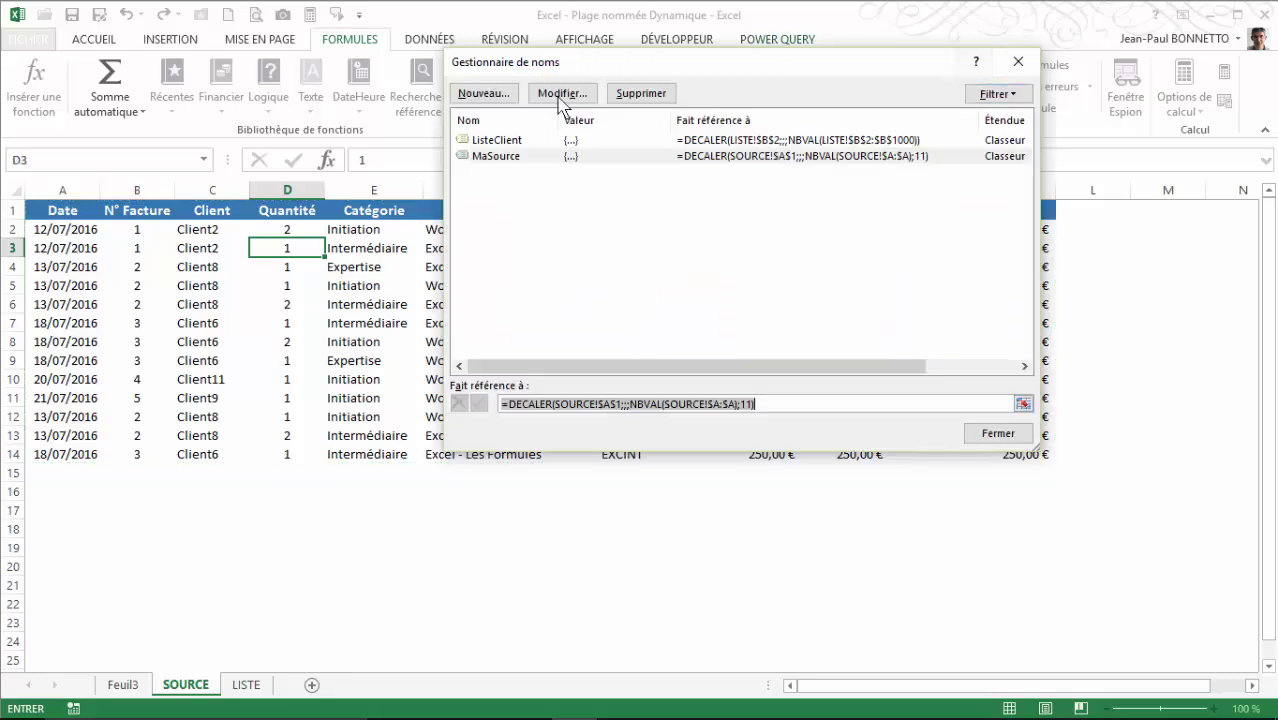
{"action": "left_click", "coordinate": [1019, 63]}
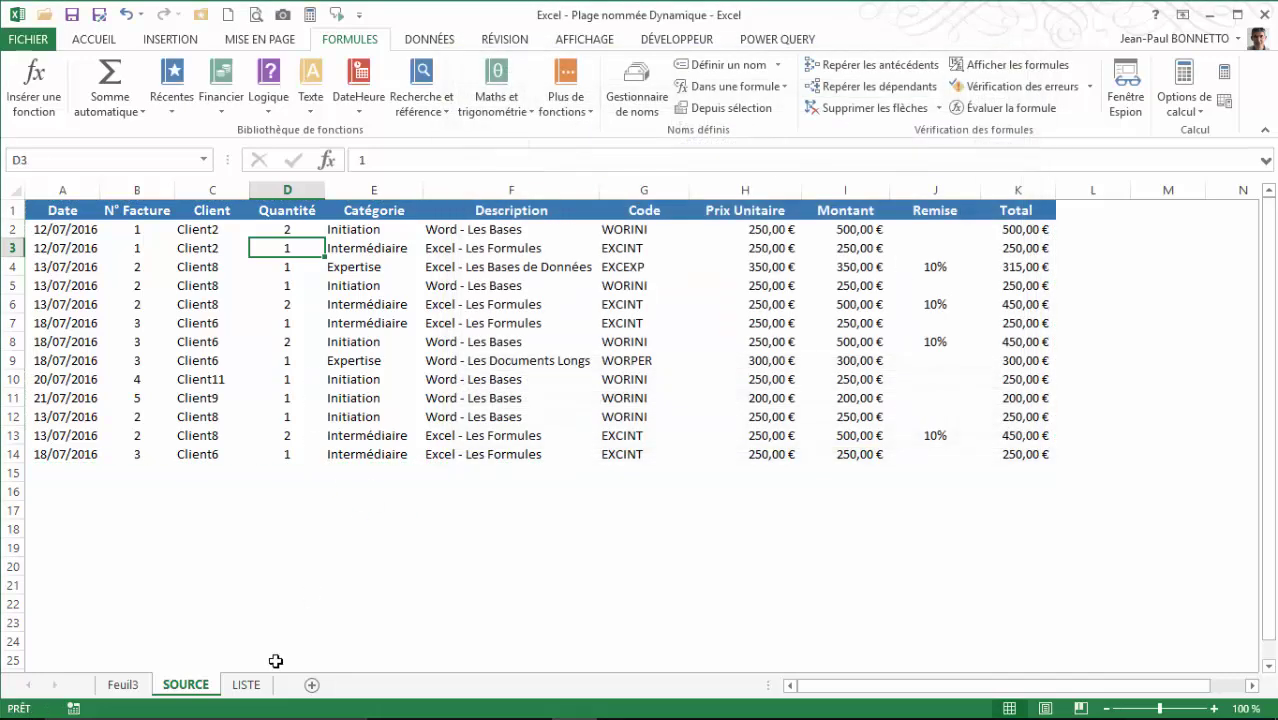
Step: Refresh the pivot table on Feuil3 to take in the rows added to the source
{"action": "left_click", "coordinate": [123, 685]}
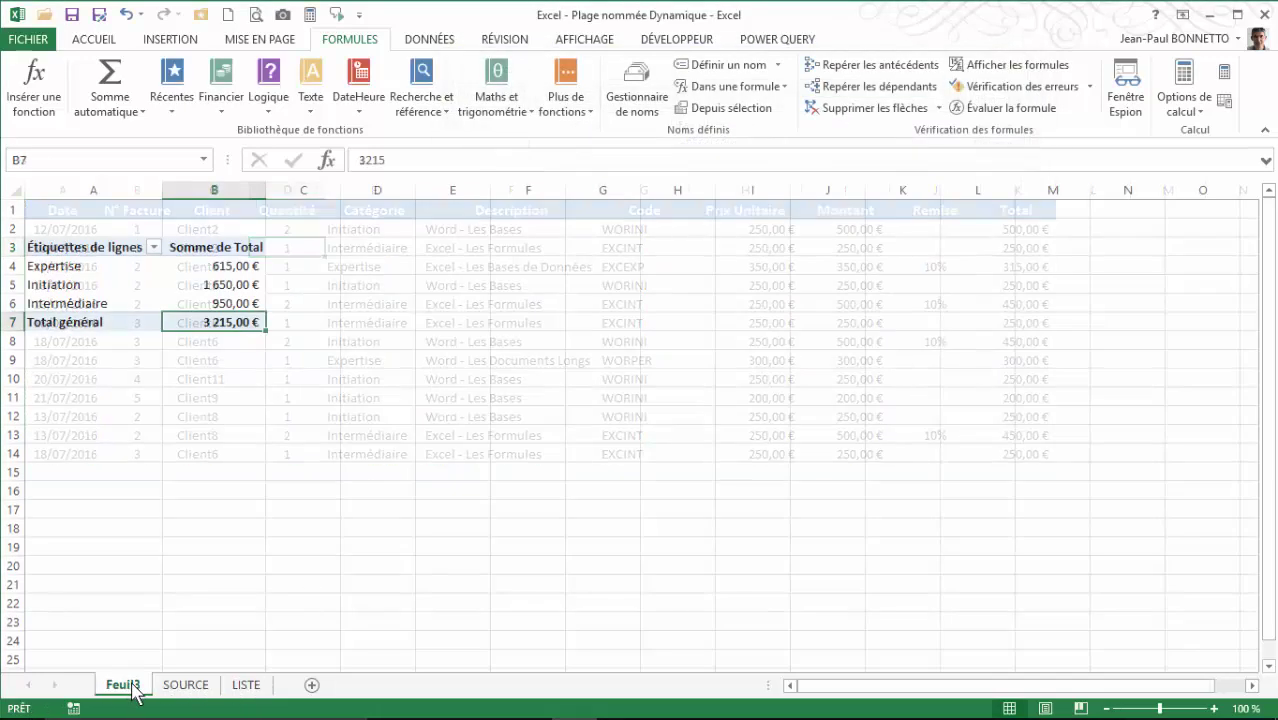
{"action": "right_click", "coordinate": [215, 271]}
{"action": "left_click", "coordinate": [280, 355]}
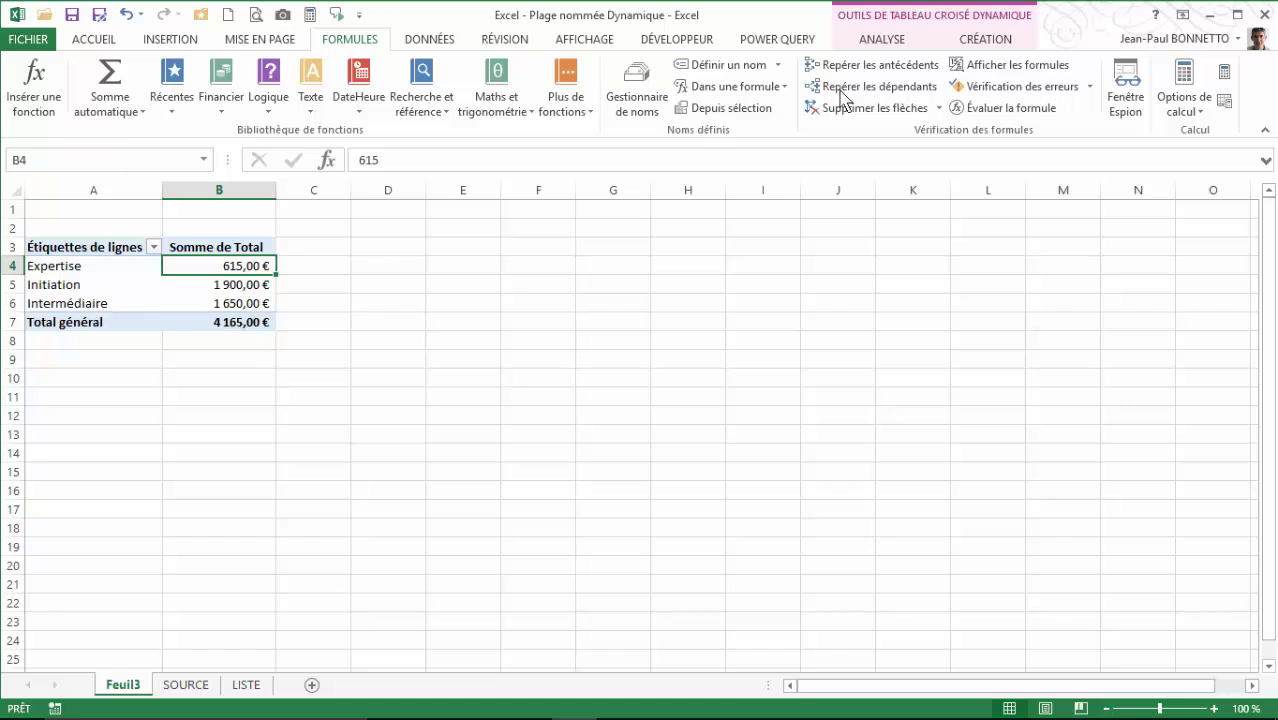
Step: Check the pivot table's data source range without changing it, and examine the refreshed totals
{"action": "left_click", "coordinate": [884, 40]}
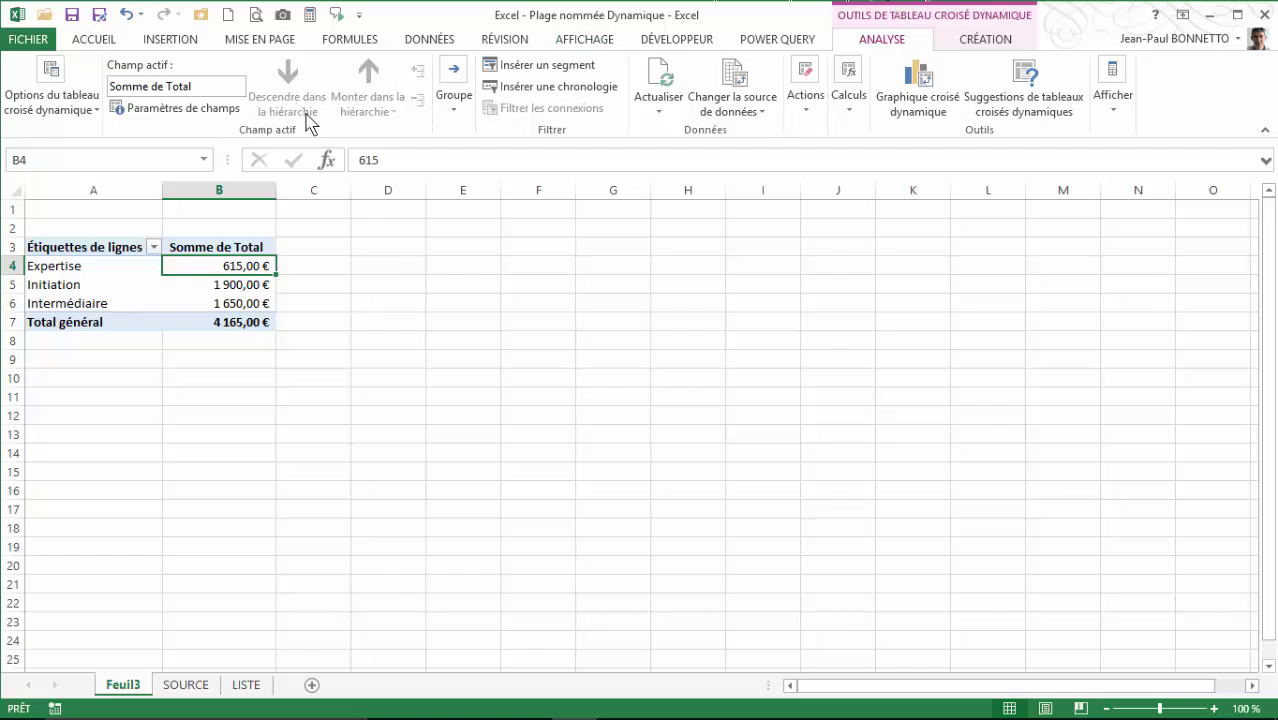
{"action": "left_click", "coordinate": [752, 108]}
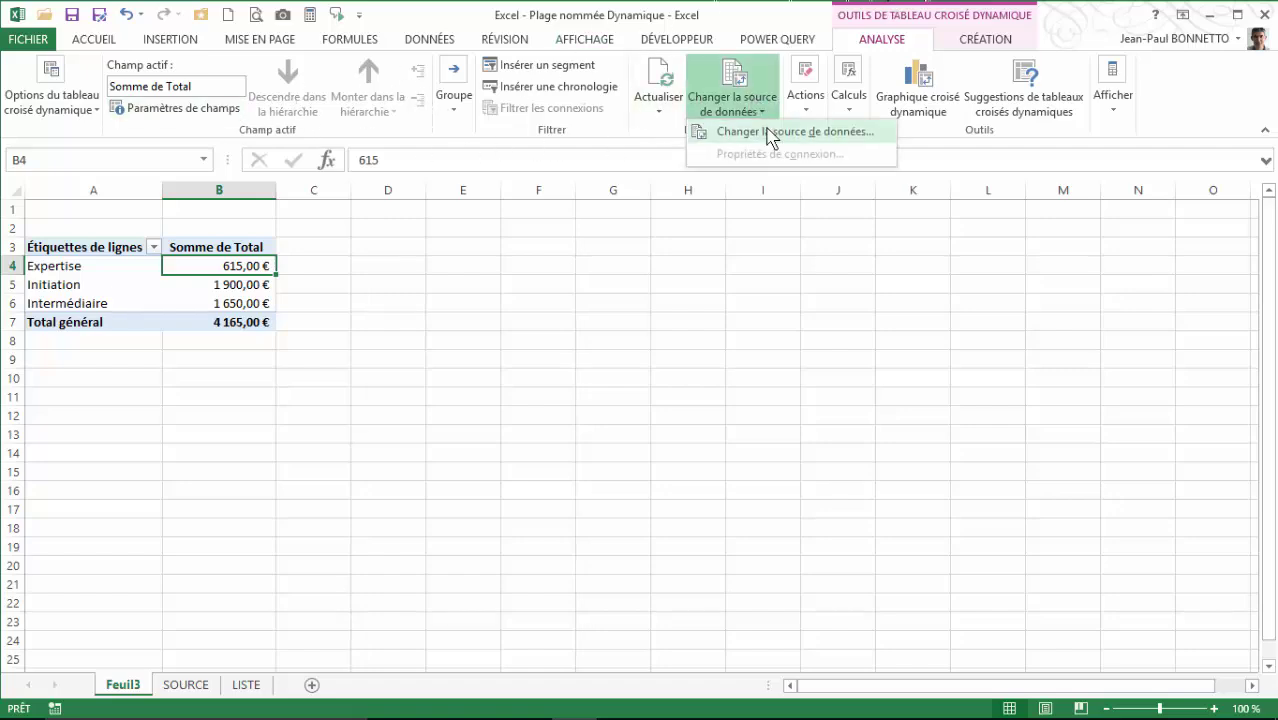
{"action": "left_click", "coordinate": [770, 133]}
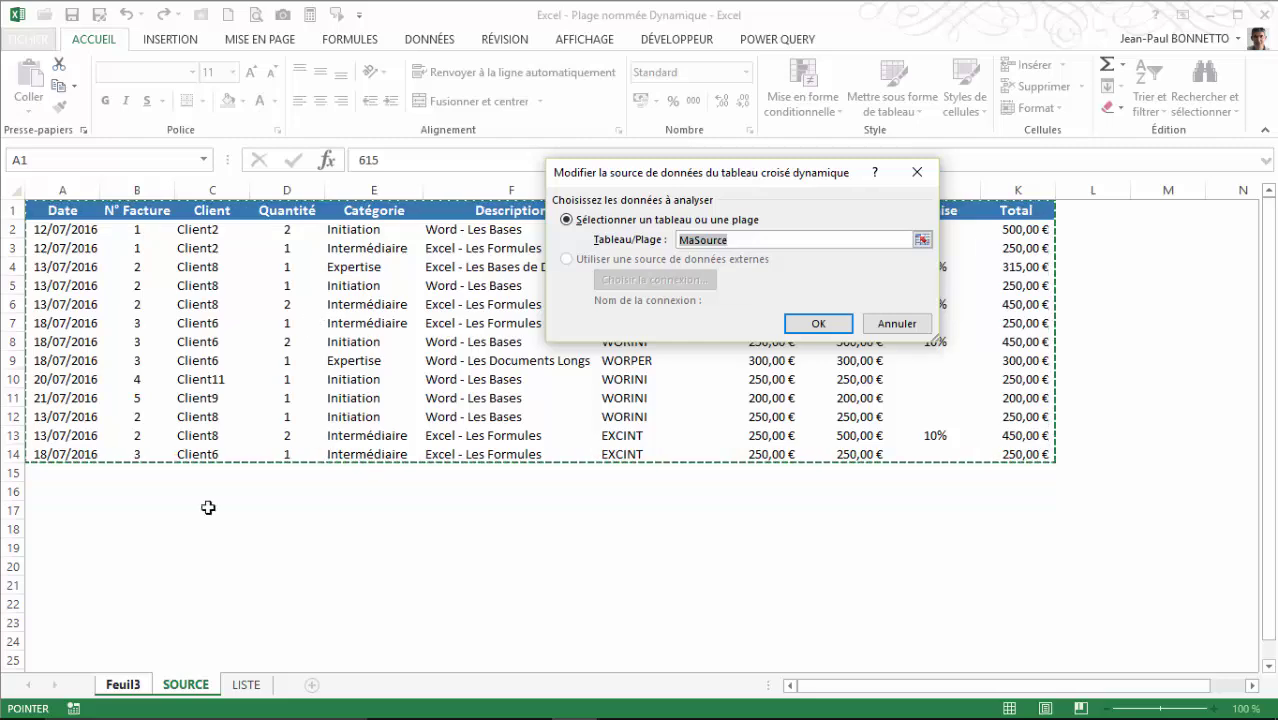
{"action": "left_click", "coordinate": [912, 329]}
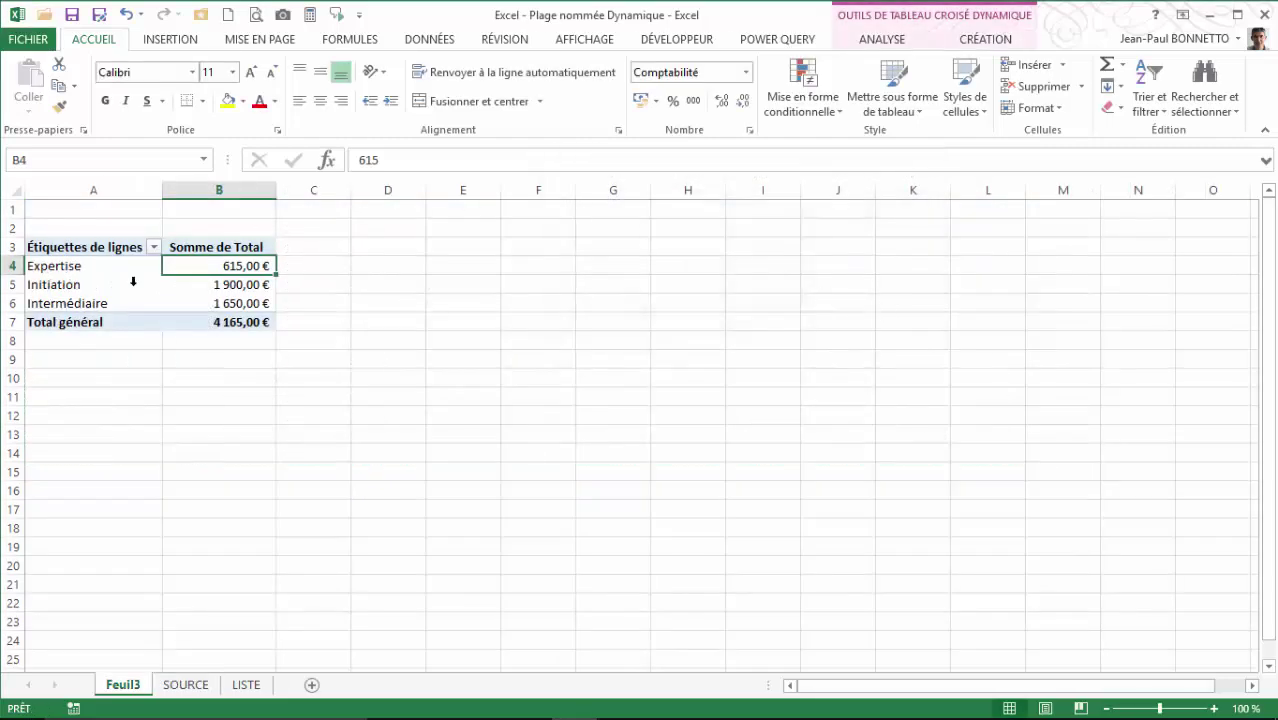
{"action": "left_click", "coordinate": [242, 300]}
{"action": "left_click", "coordinate": [240, 320]}
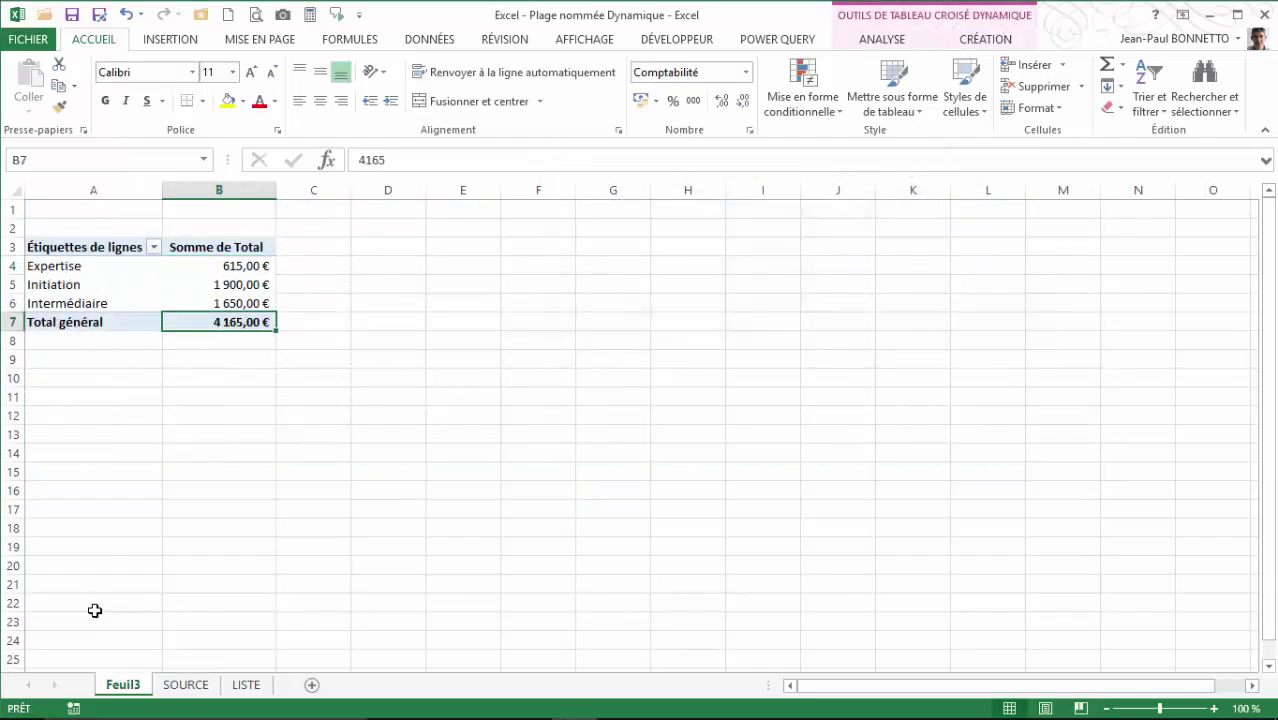
{"action": "left_click", "coordinate": [186, 686]}
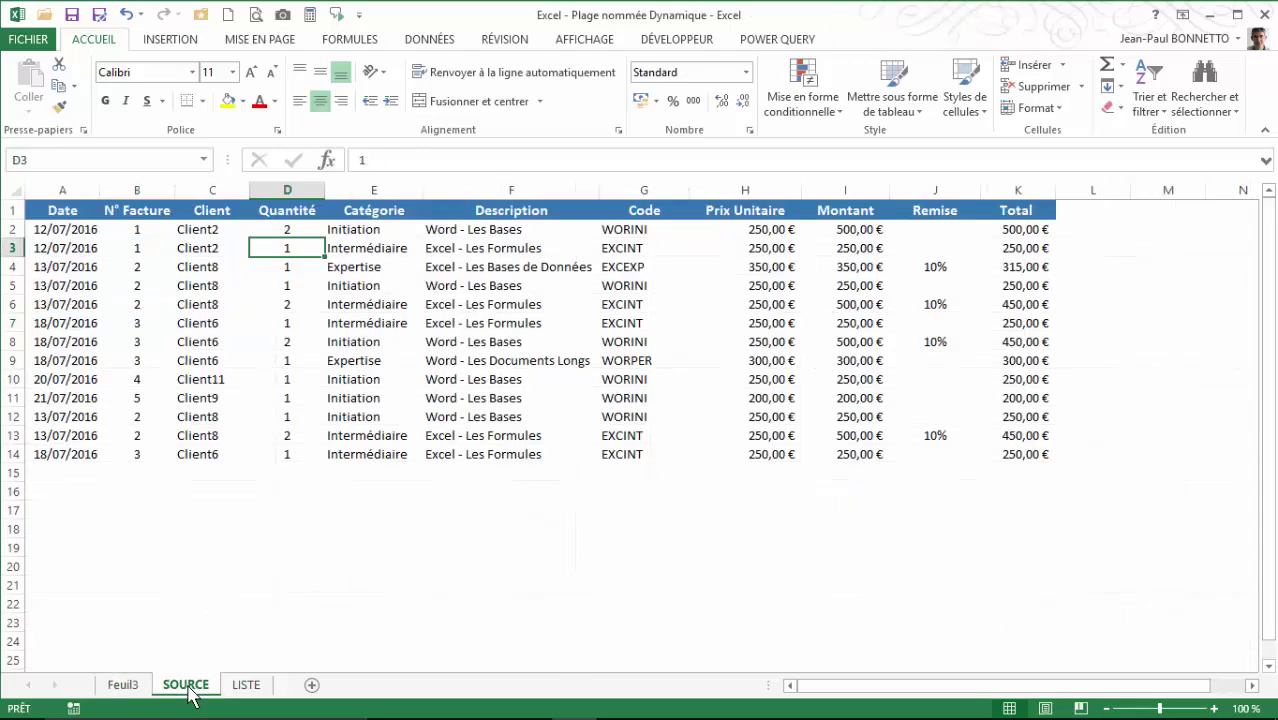
{"action": "left_click", "coordinate": [247, 686]}
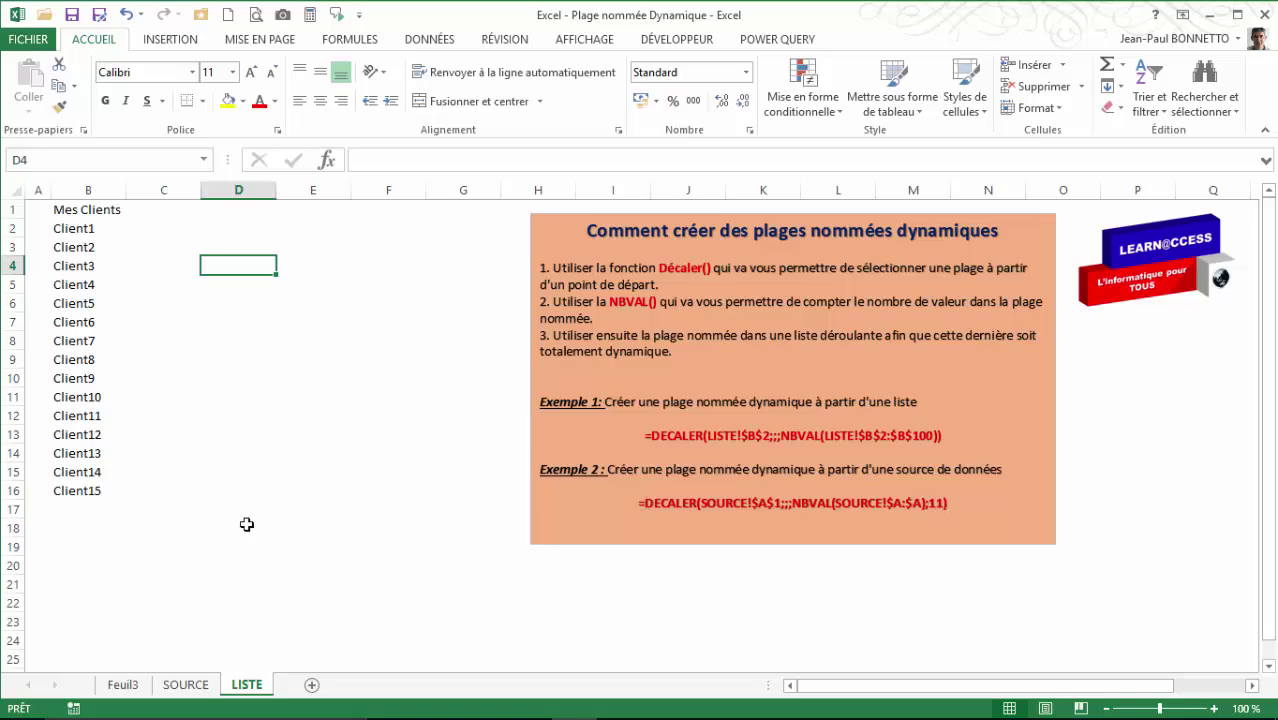
{"action": "left_click", "coordinate": [123, 686]}
{"action": "left_click", "coordinate": [184, 686]}
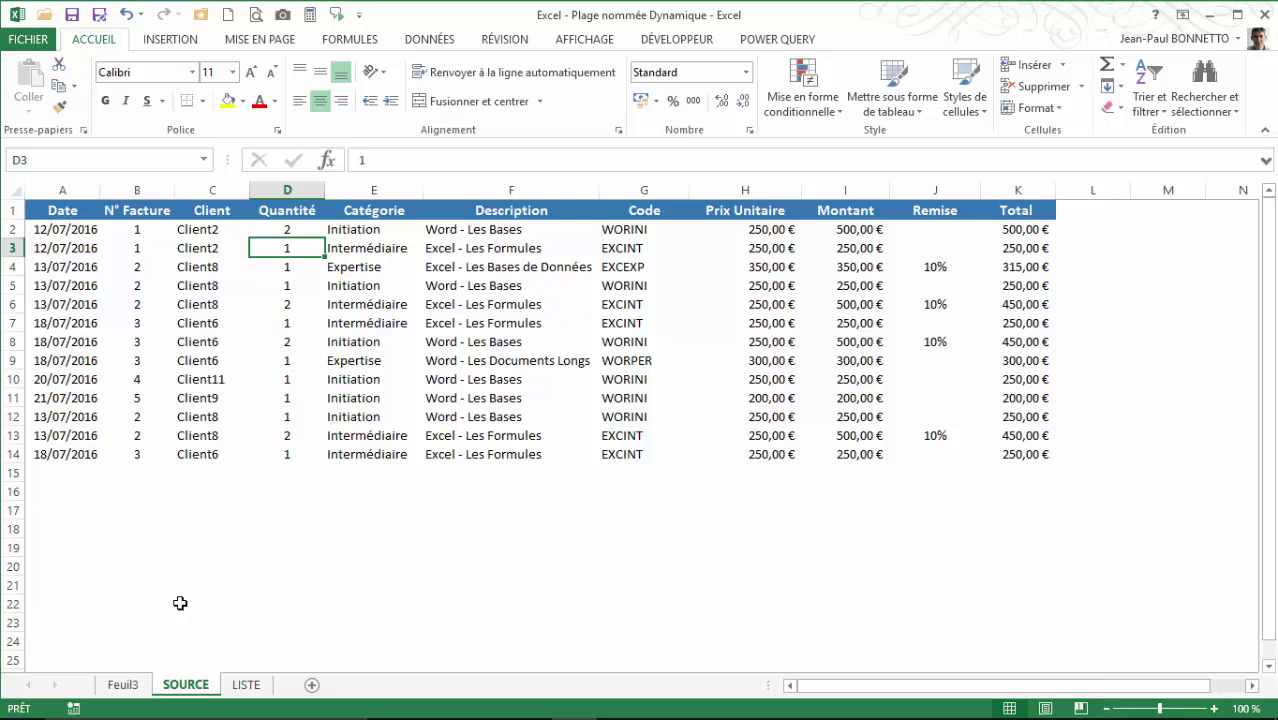
{"action": "left_click", "coordinate": [246, 685]}
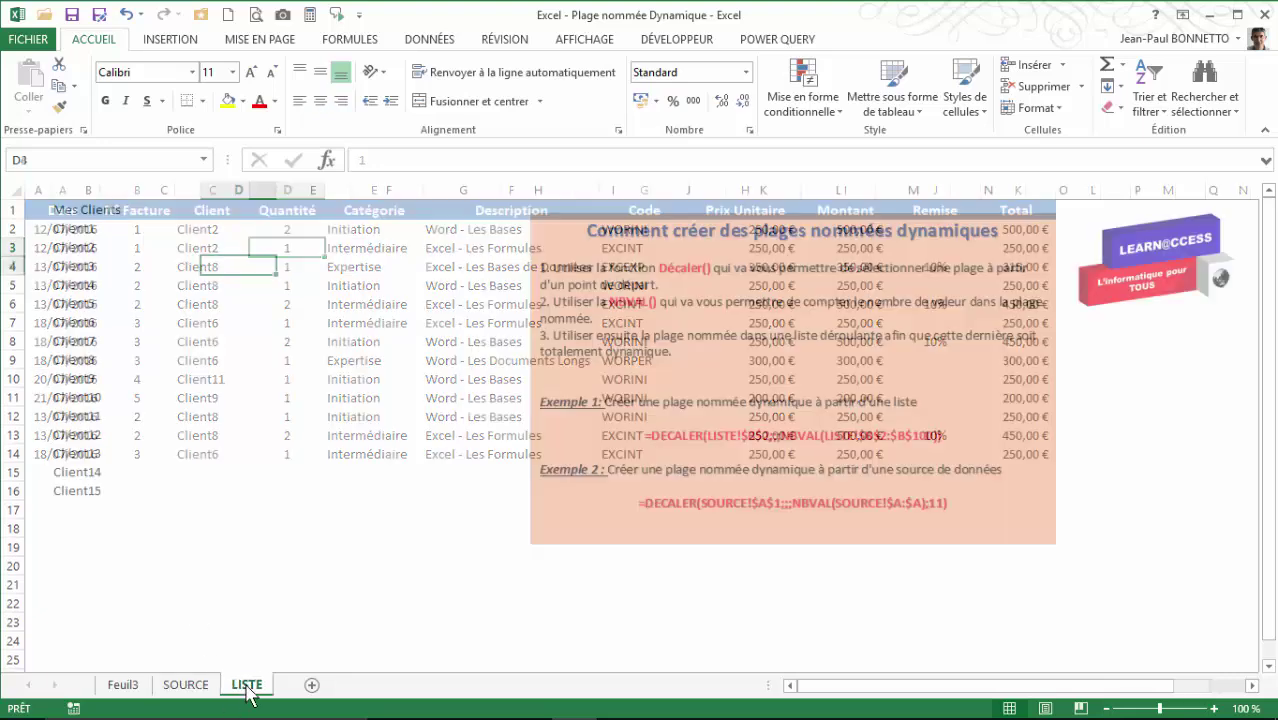